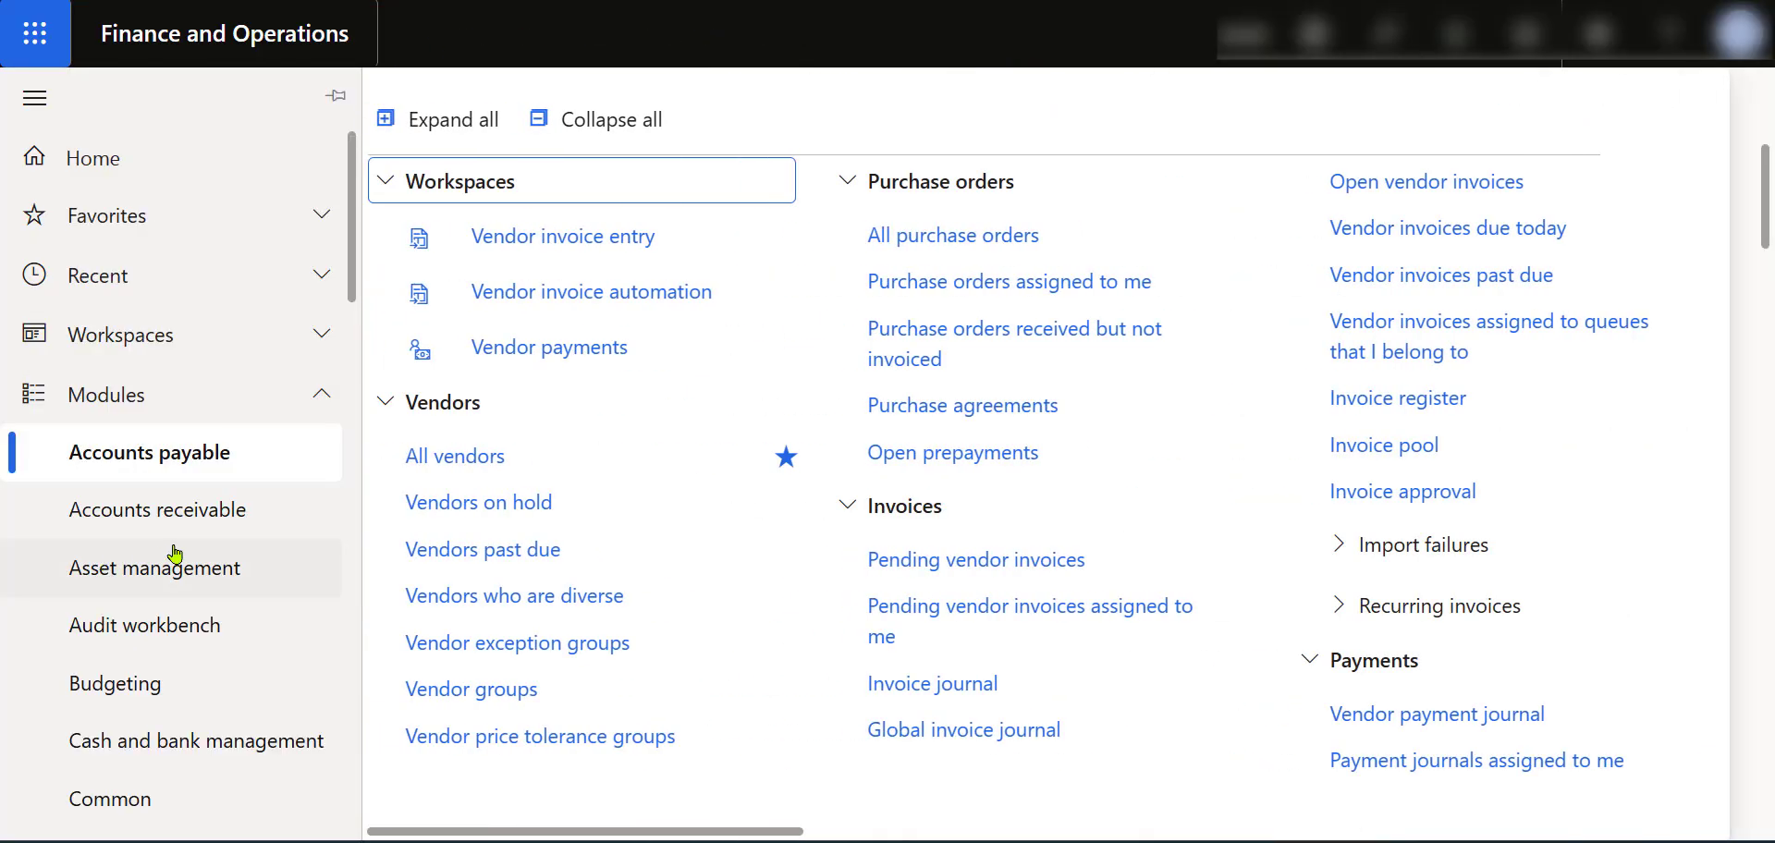
scroll(137, 562, down, 15)
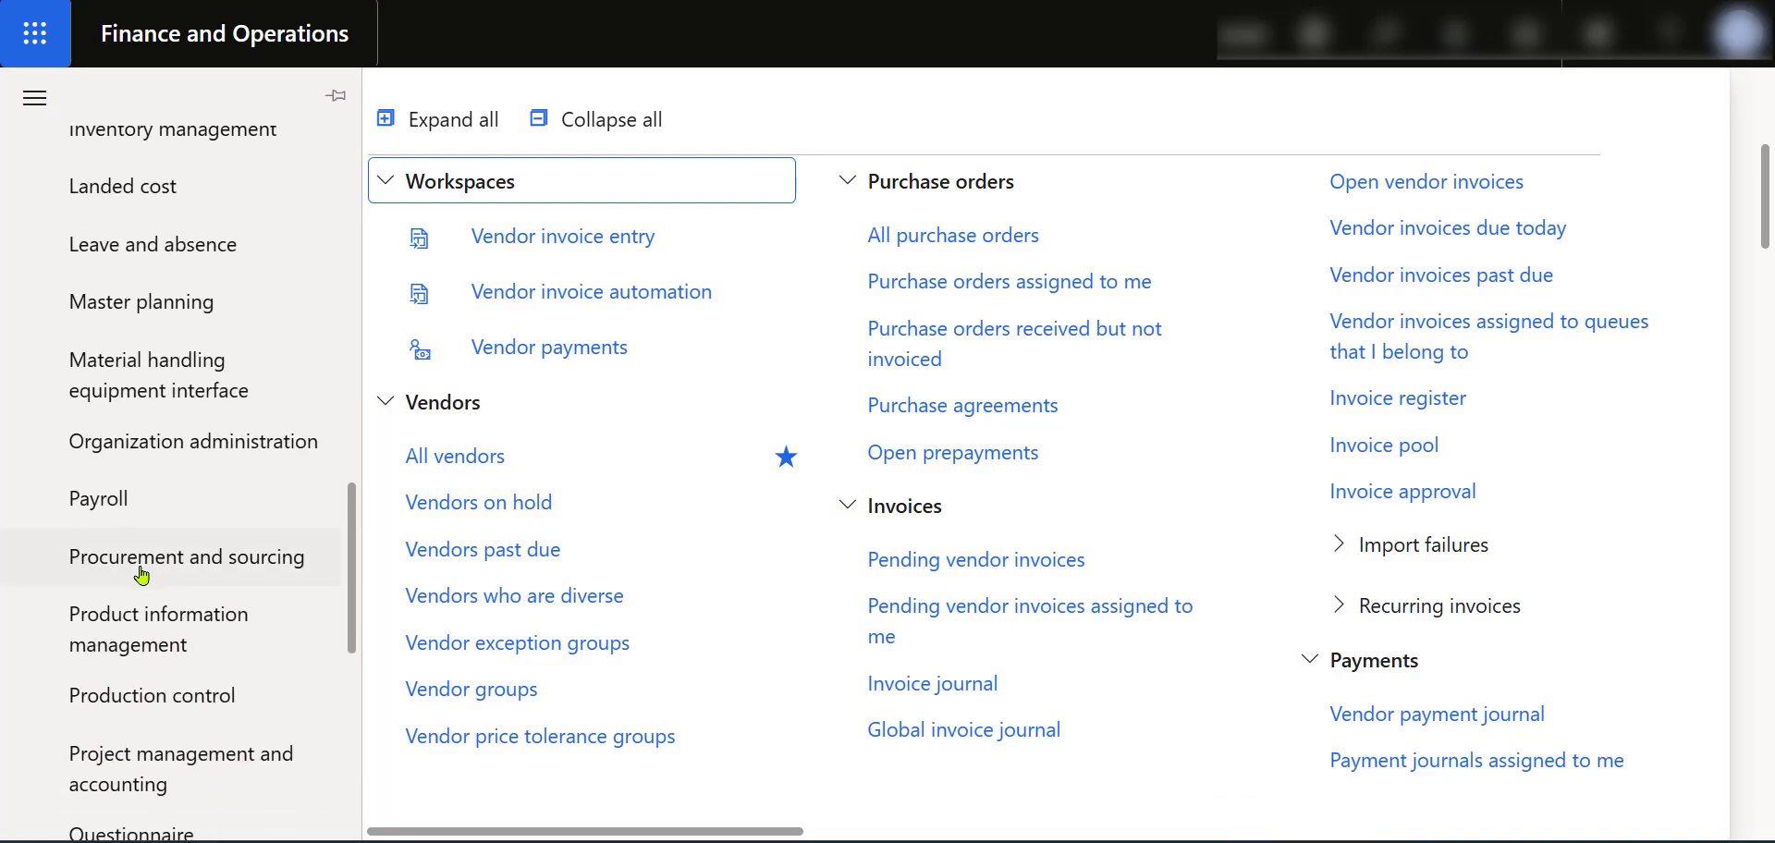
scroll(148, 570, down, 10)
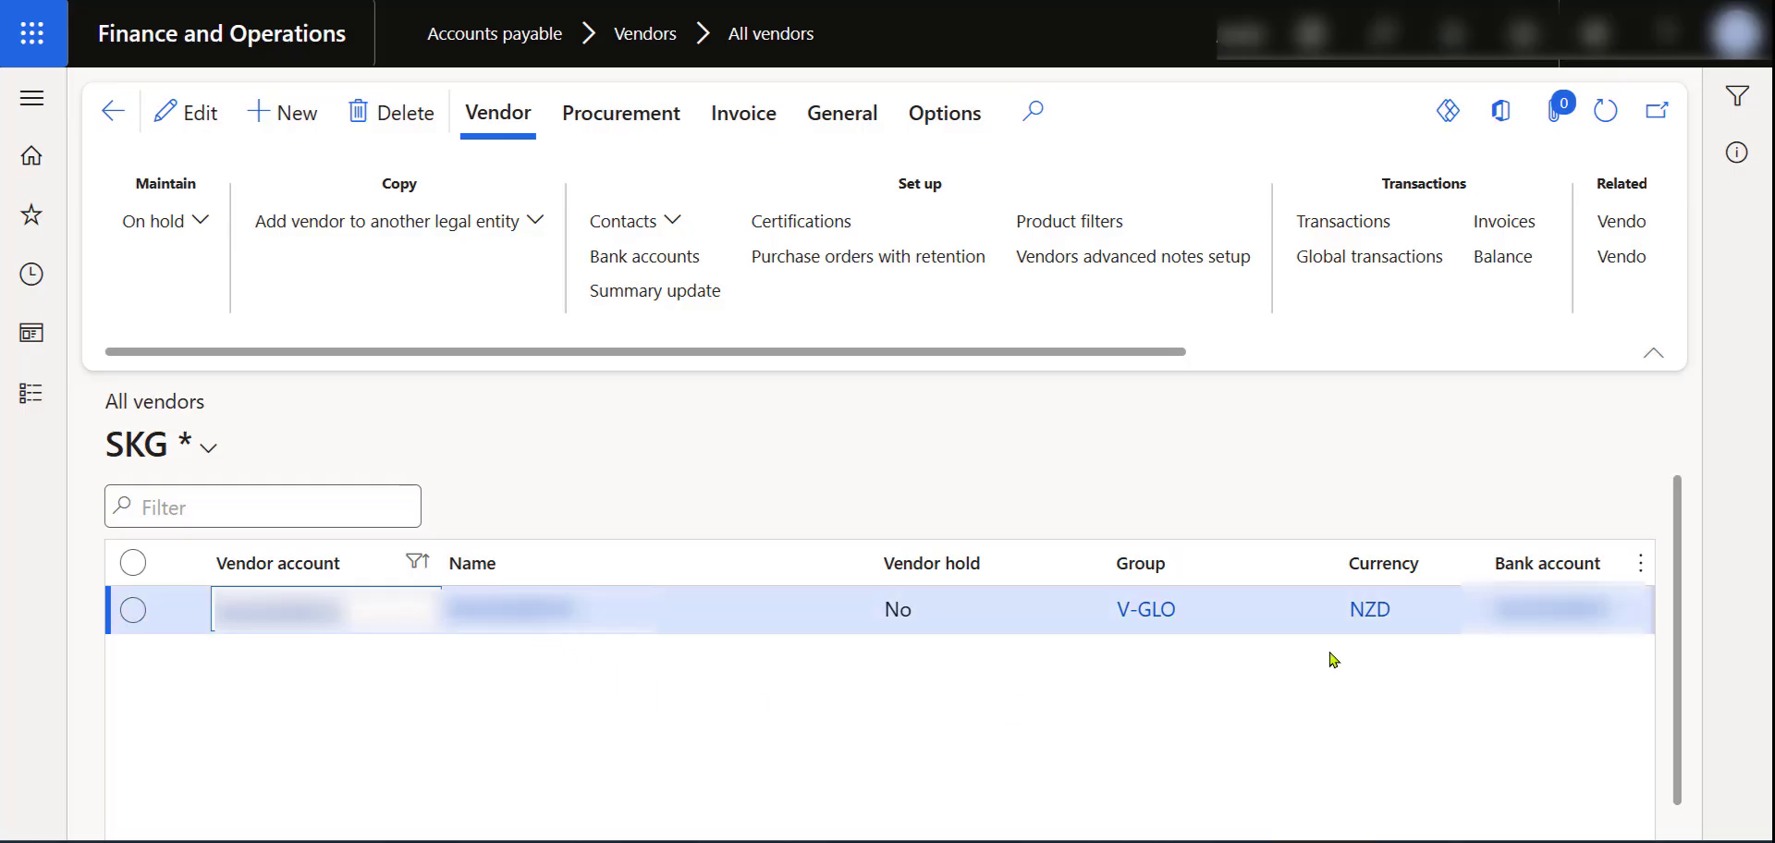
Review the vendor's currency, method of payment and payment specification, and examine the details of its linked bank account
drag(1678, 663, 1679, 700)
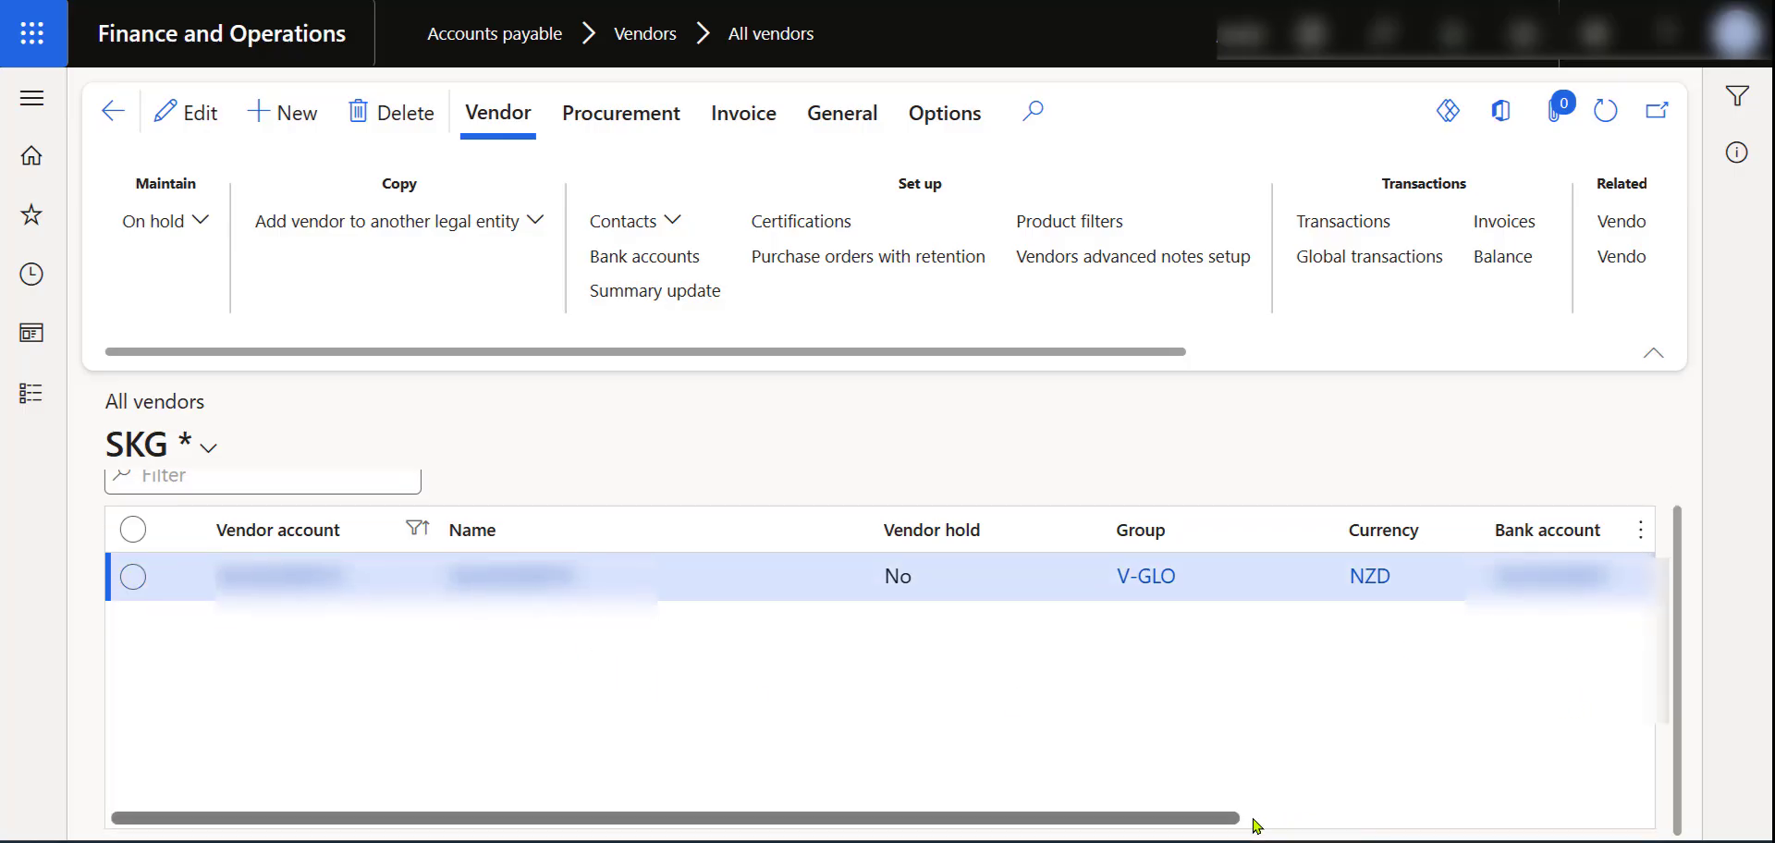
drag(1209, 827, 1655, 810)
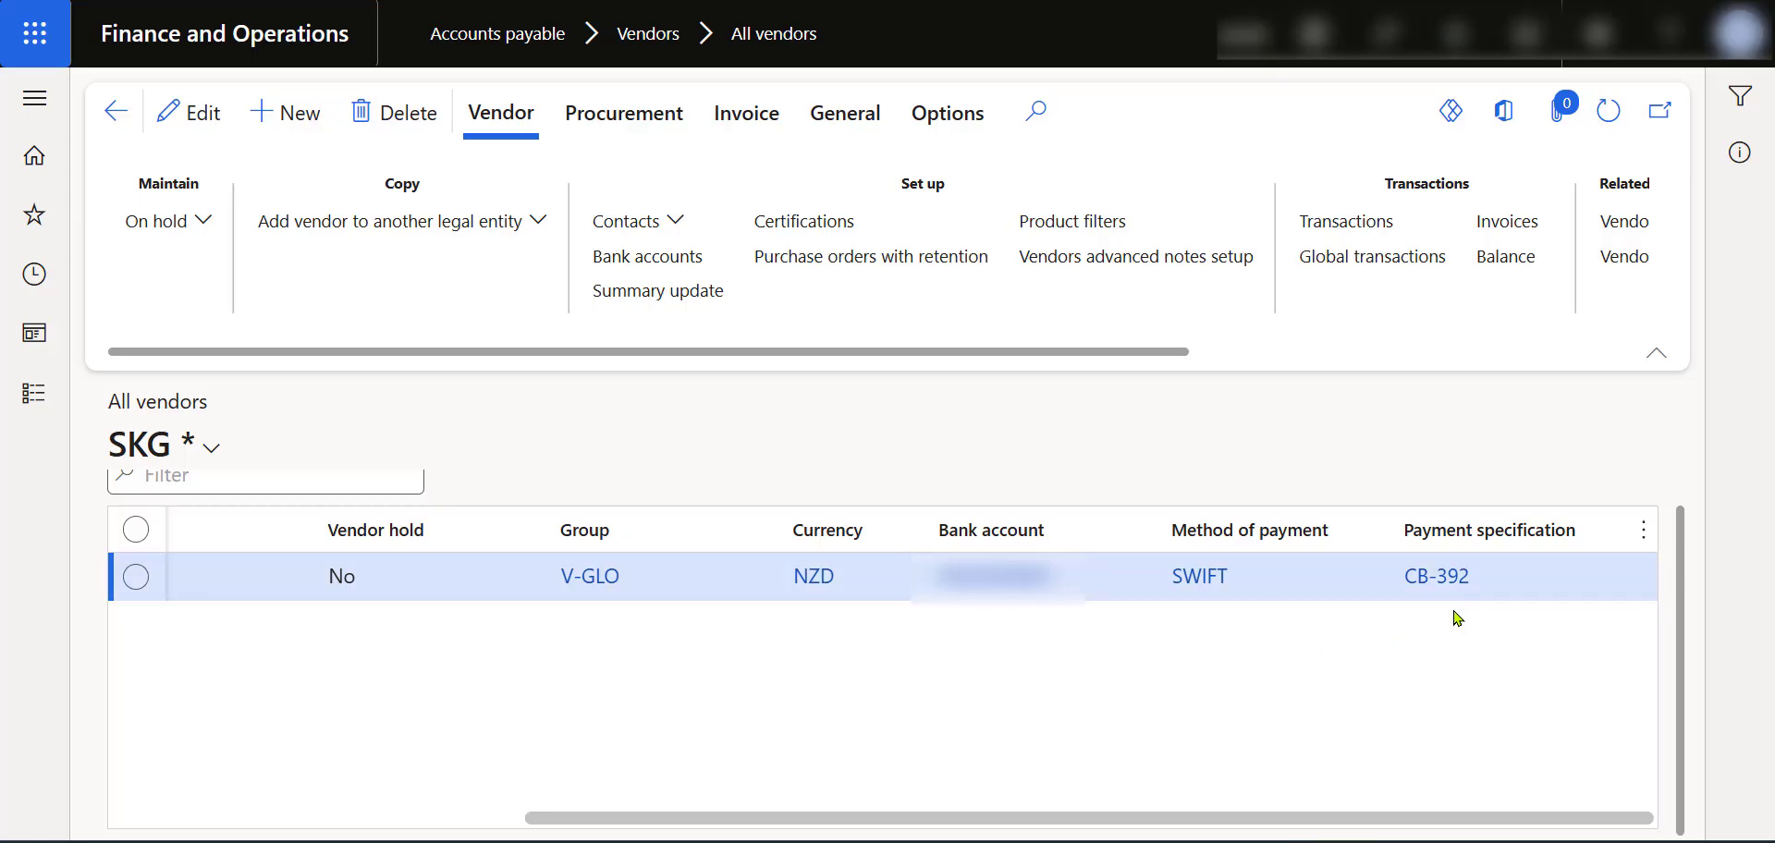
click(1059, 582)
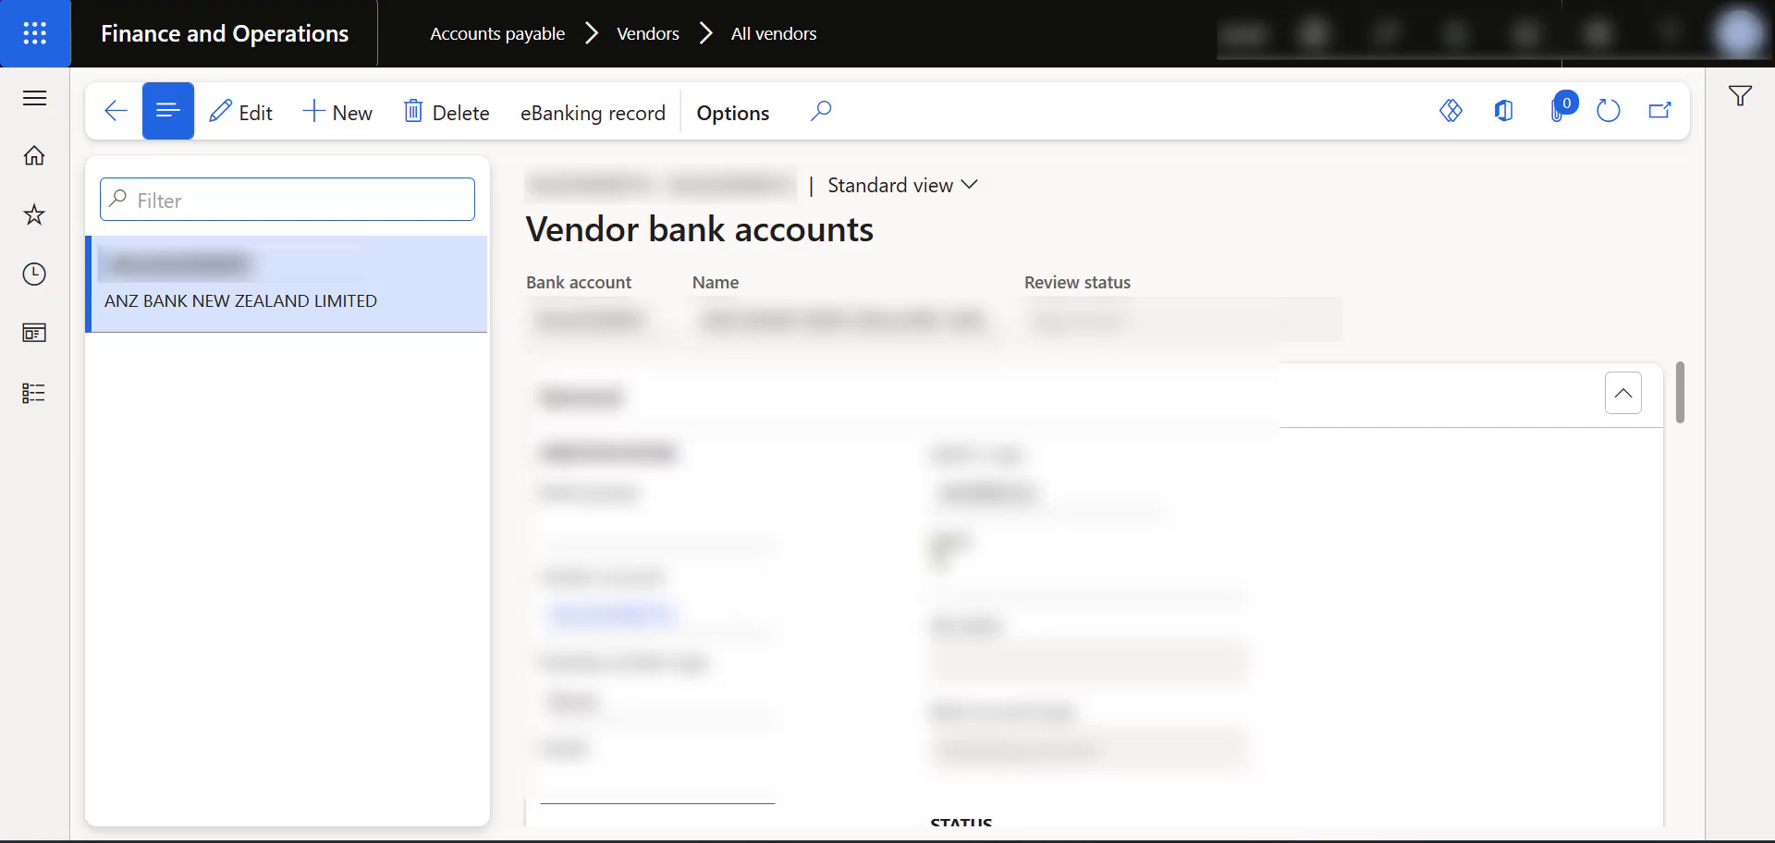
scroll(1114, 485, down, 1)
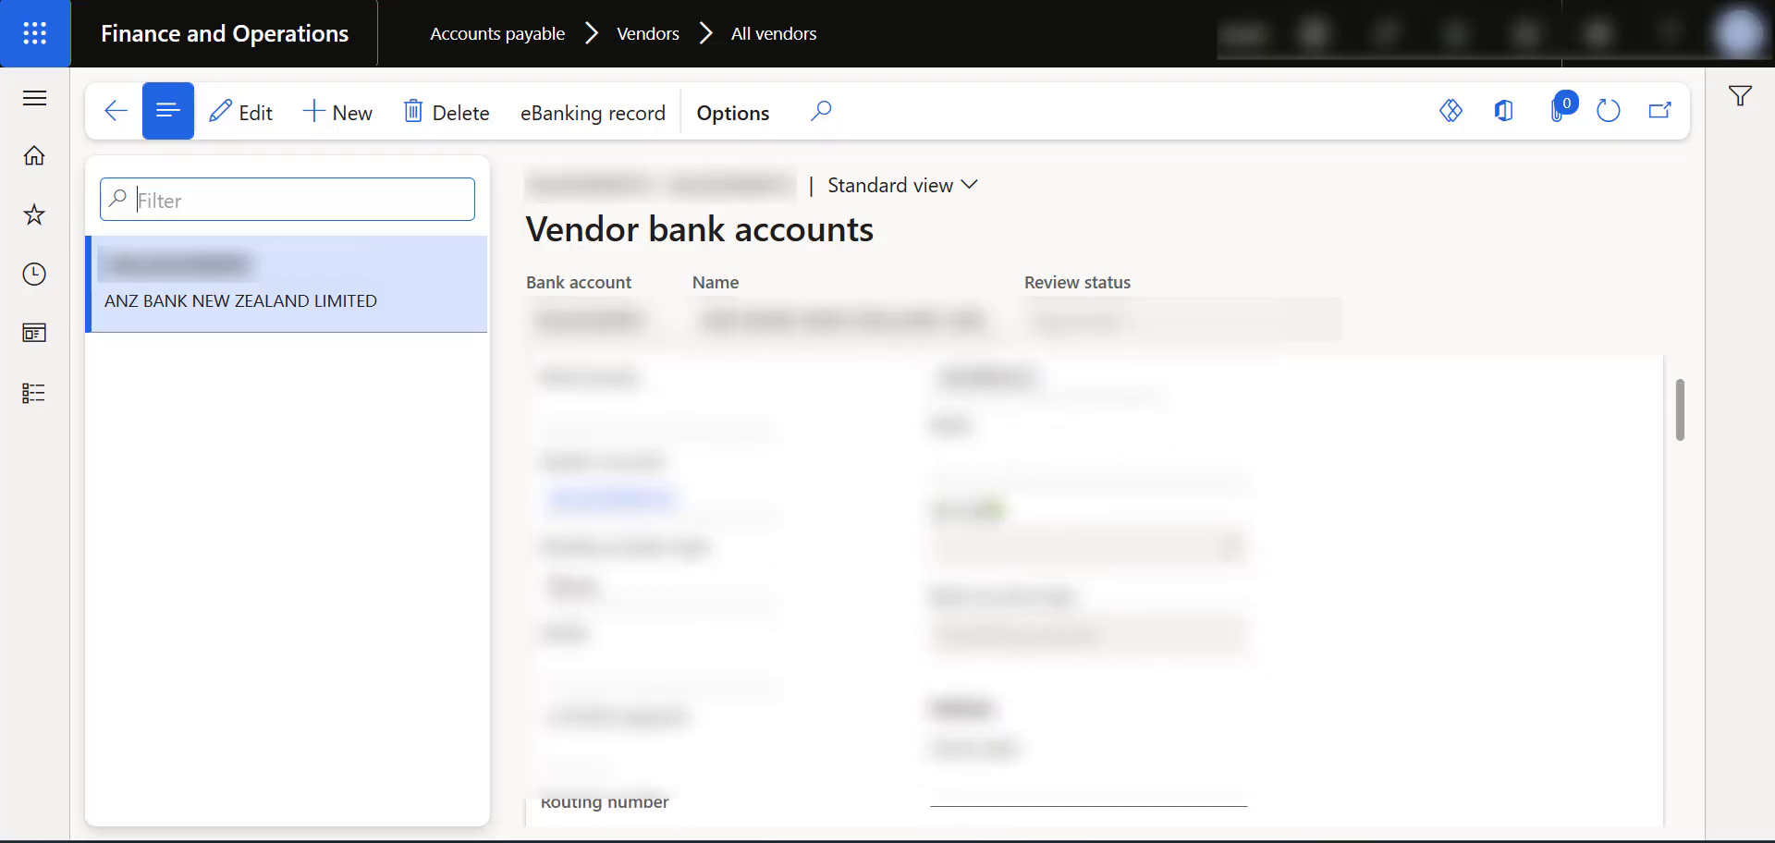
scroll(992, 509, down, 1)
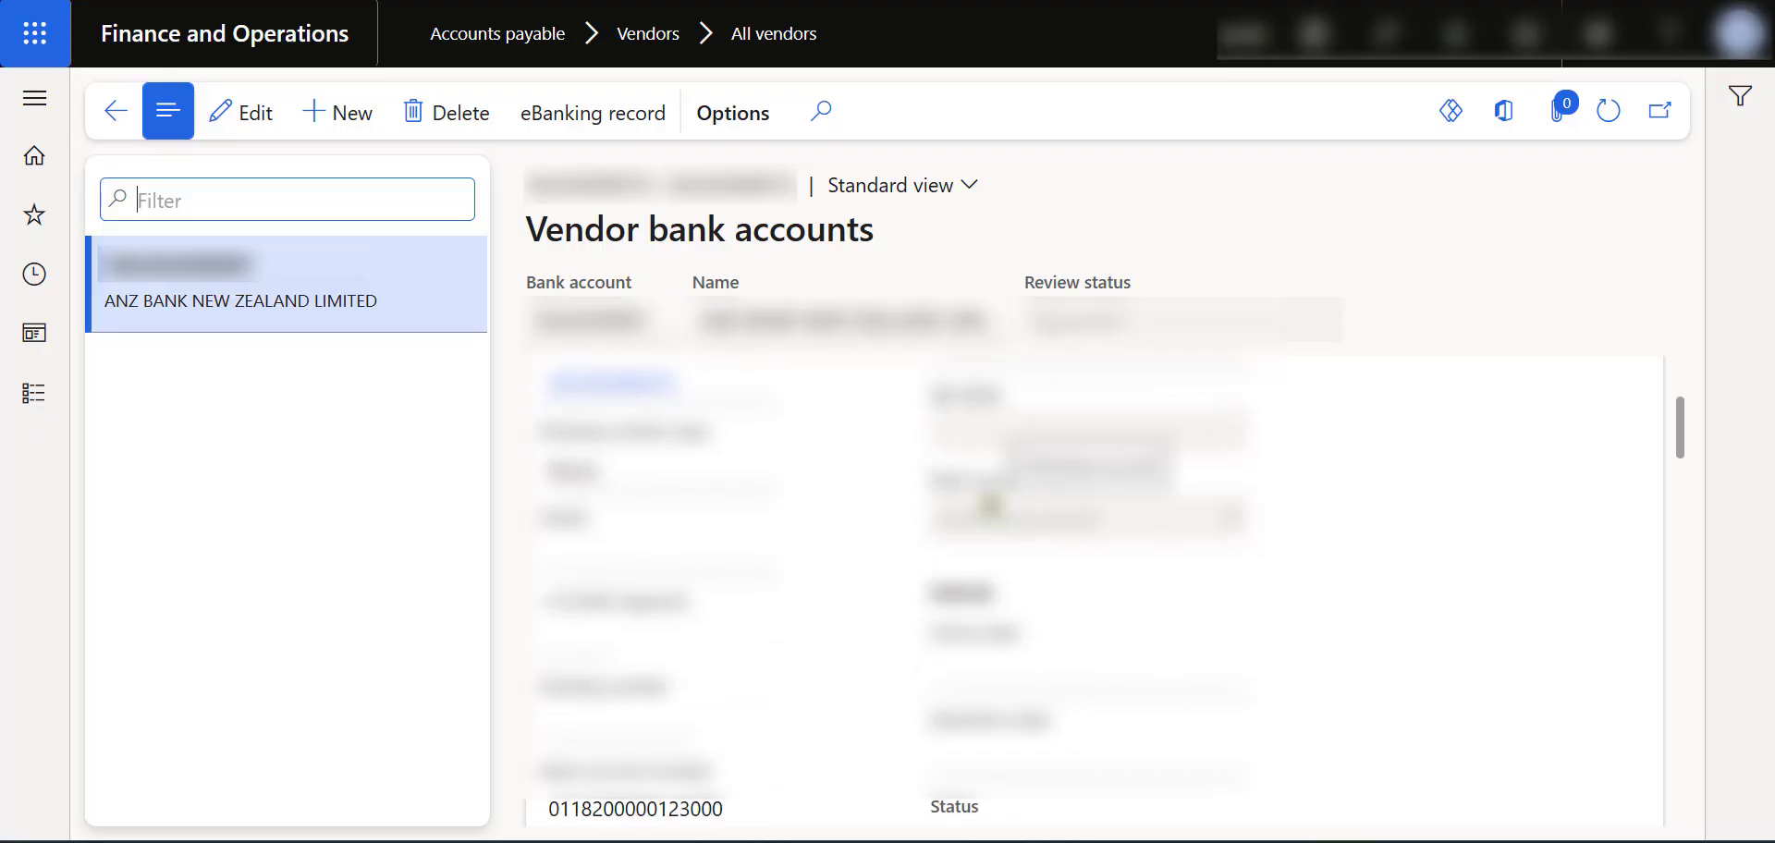
scroll(991, 507, down, 1)
scroll(962, 527, down, 1)
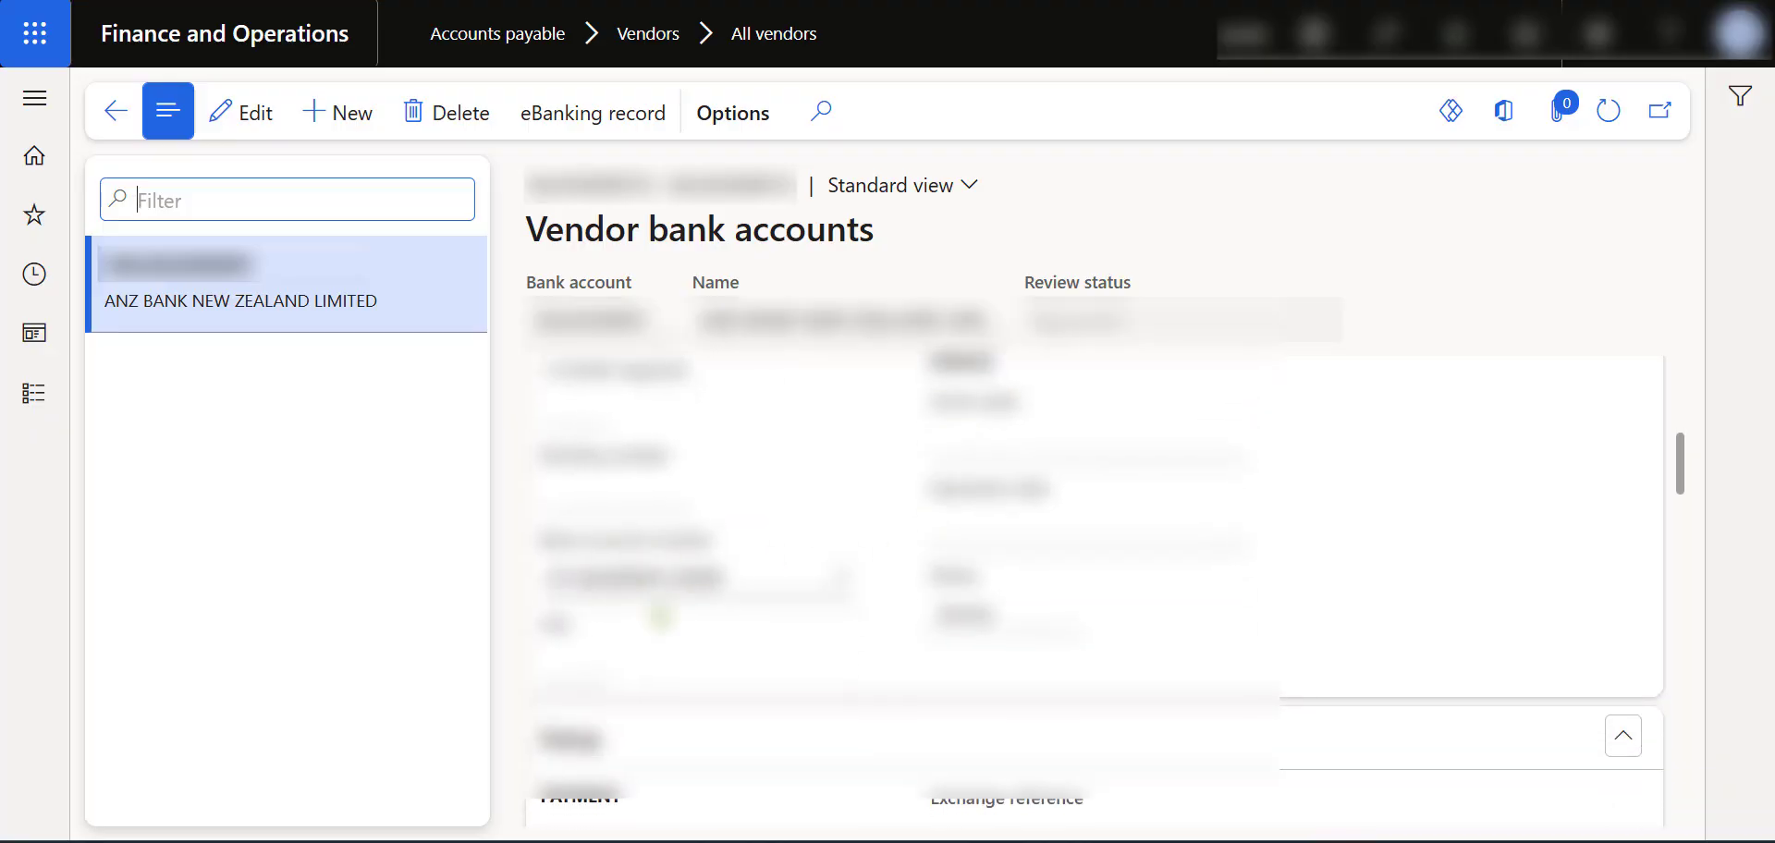
scroll(1077, 613, down, 2)
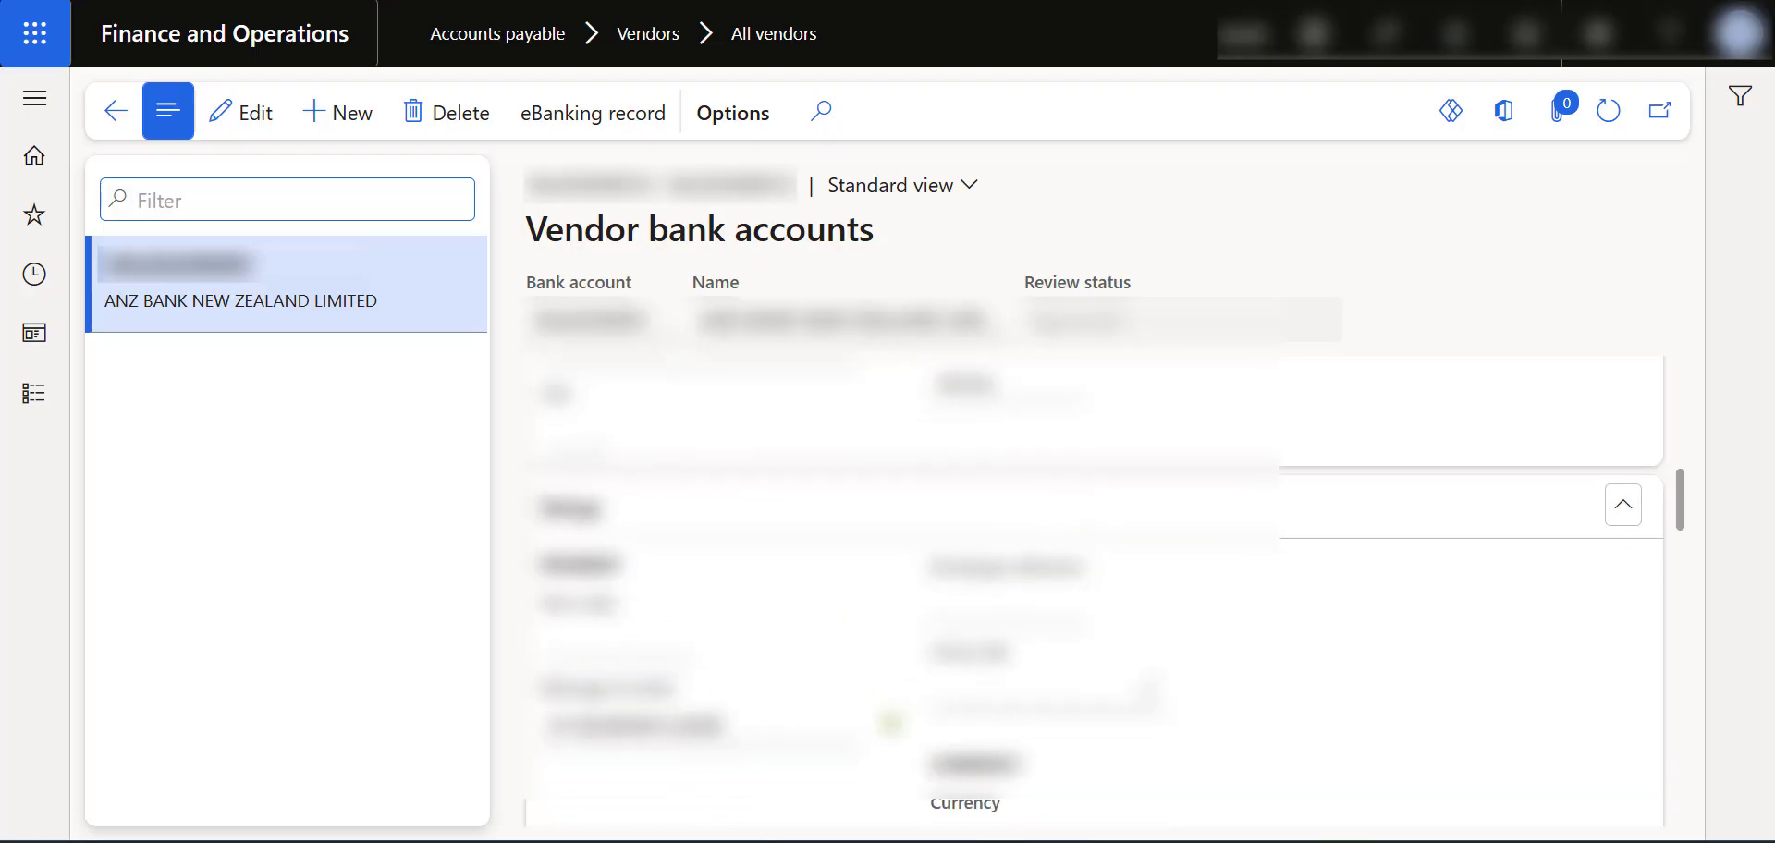
scroll(1085, 727, down, 2)
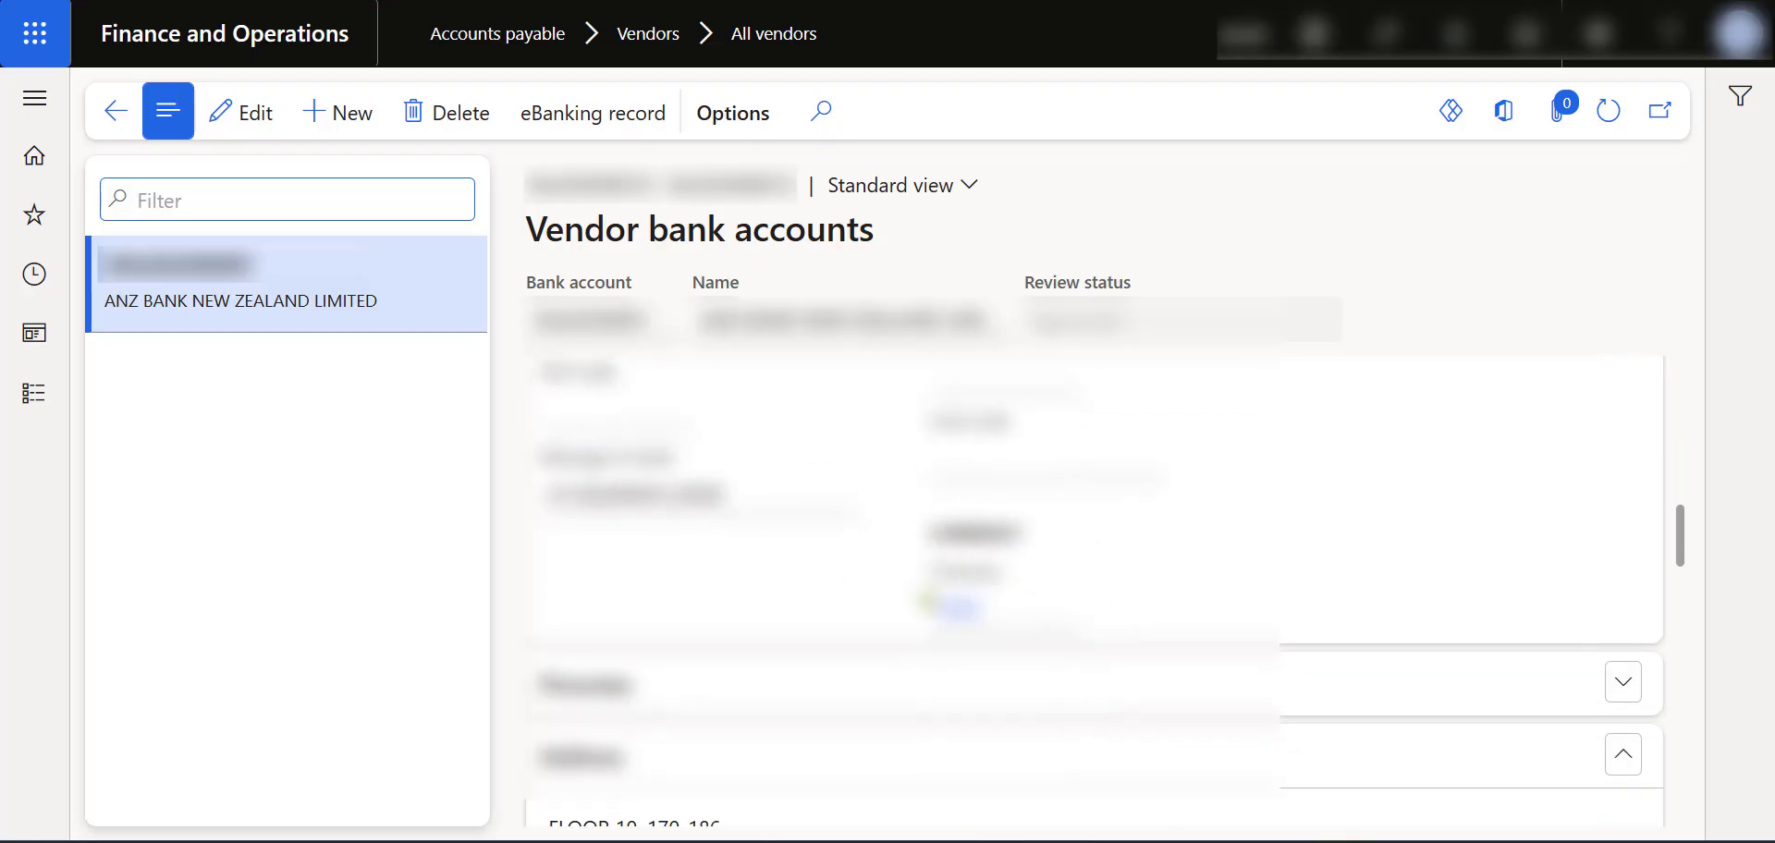
scroll(1130, 612, down, 2)
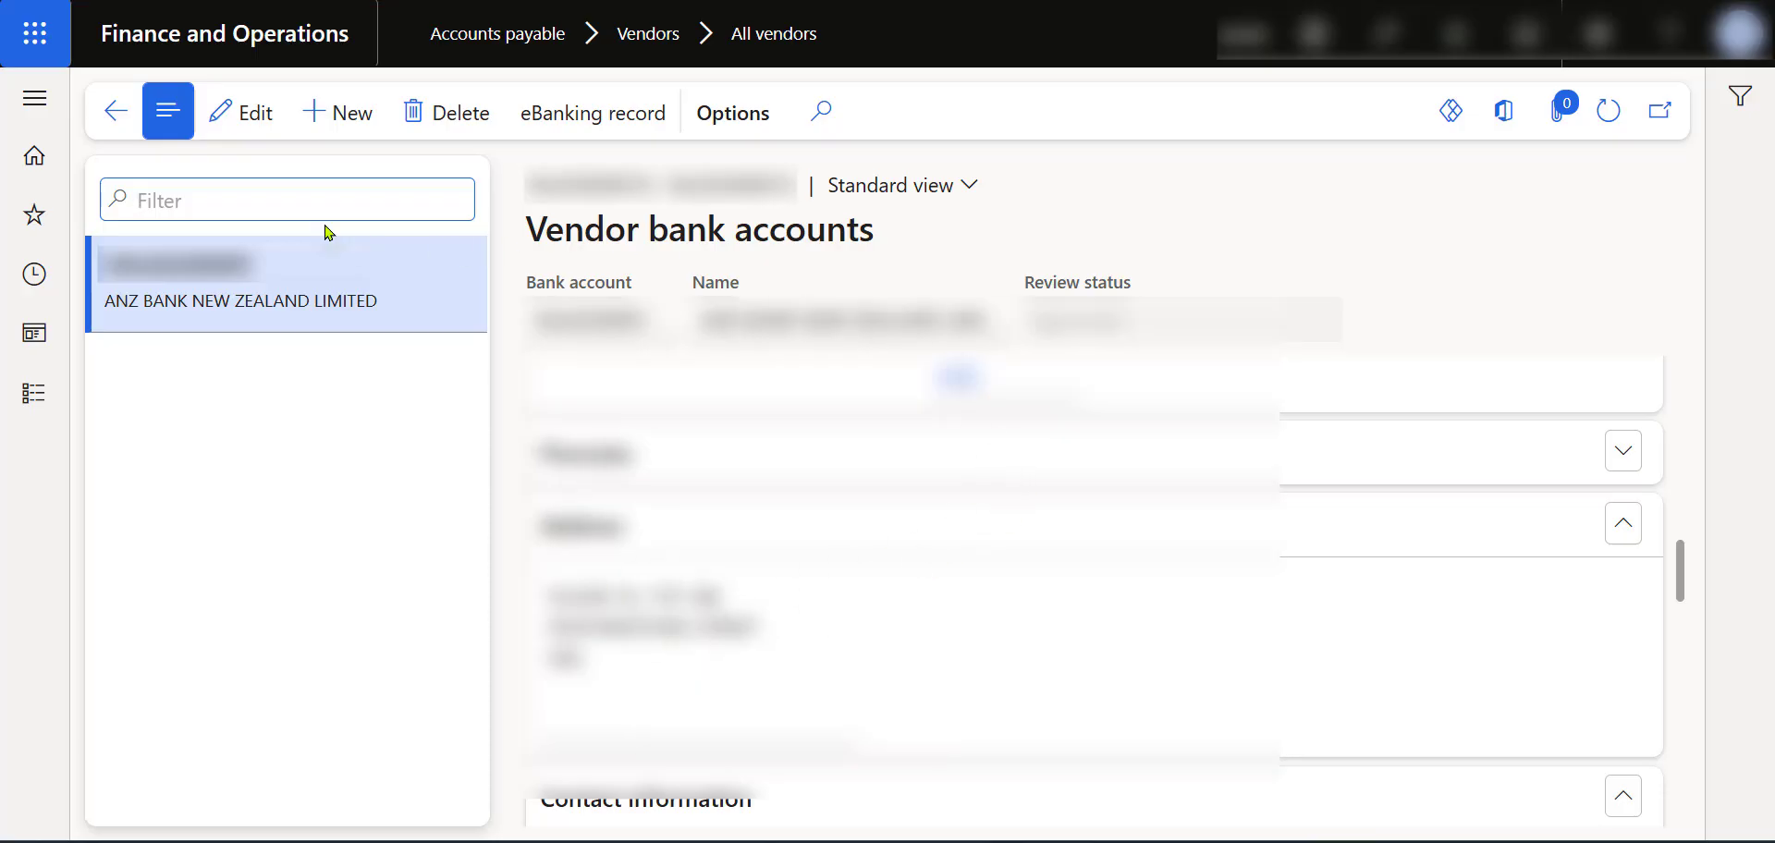
click(118, 128)
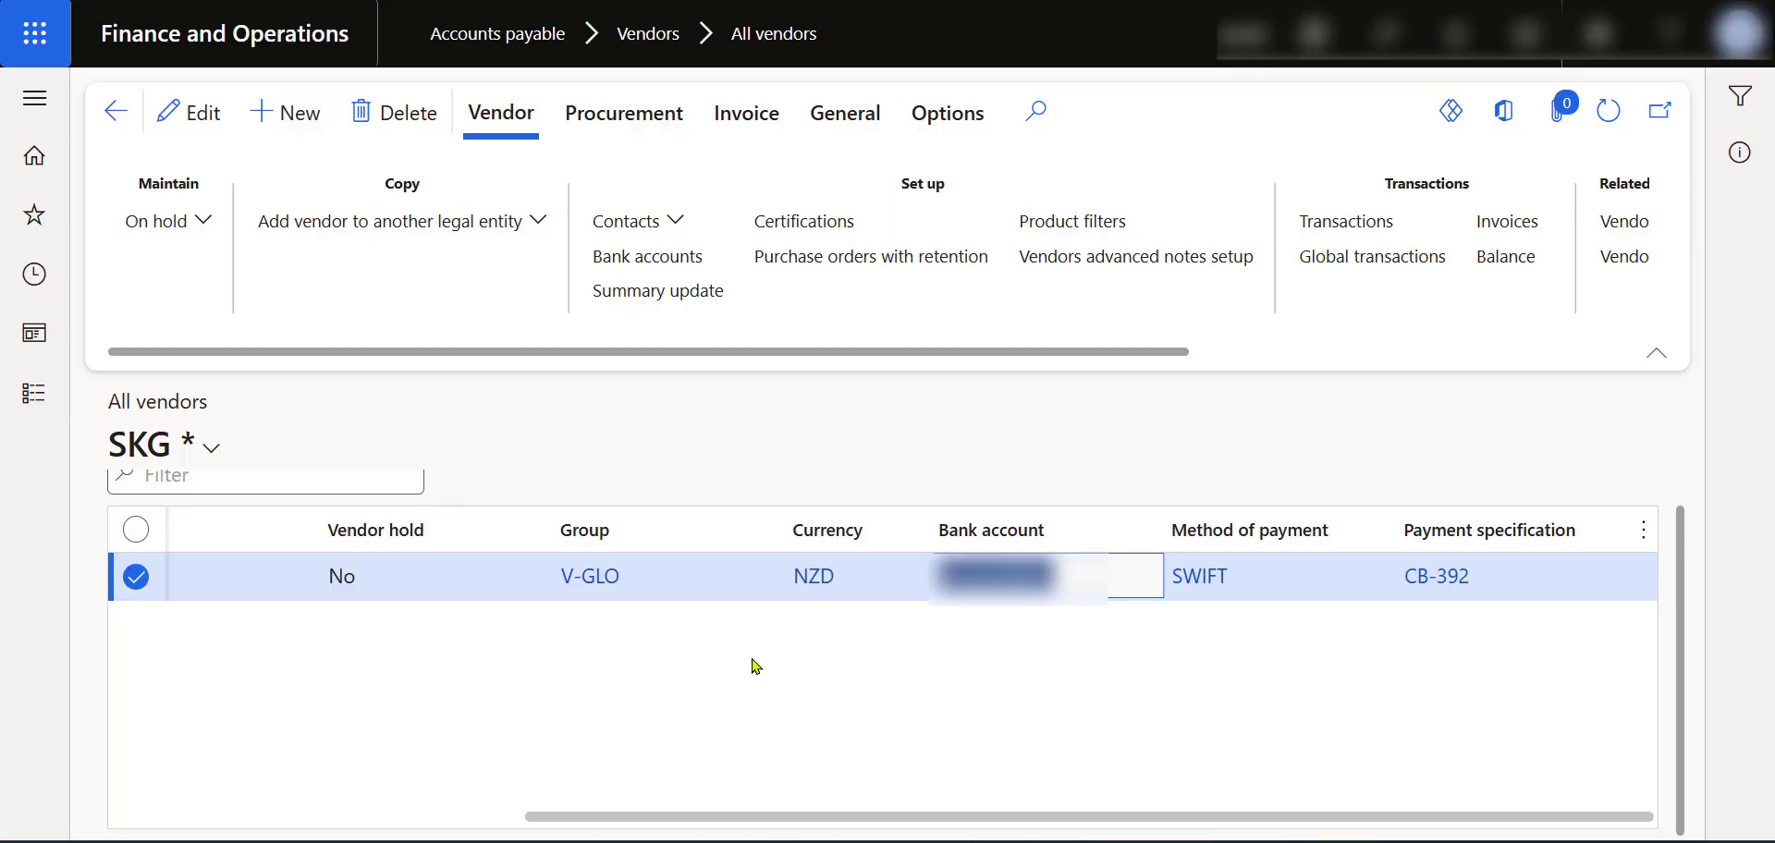
Create a new vendor payment journal in Accounts payable using the journal name APPay
click(34, 396)
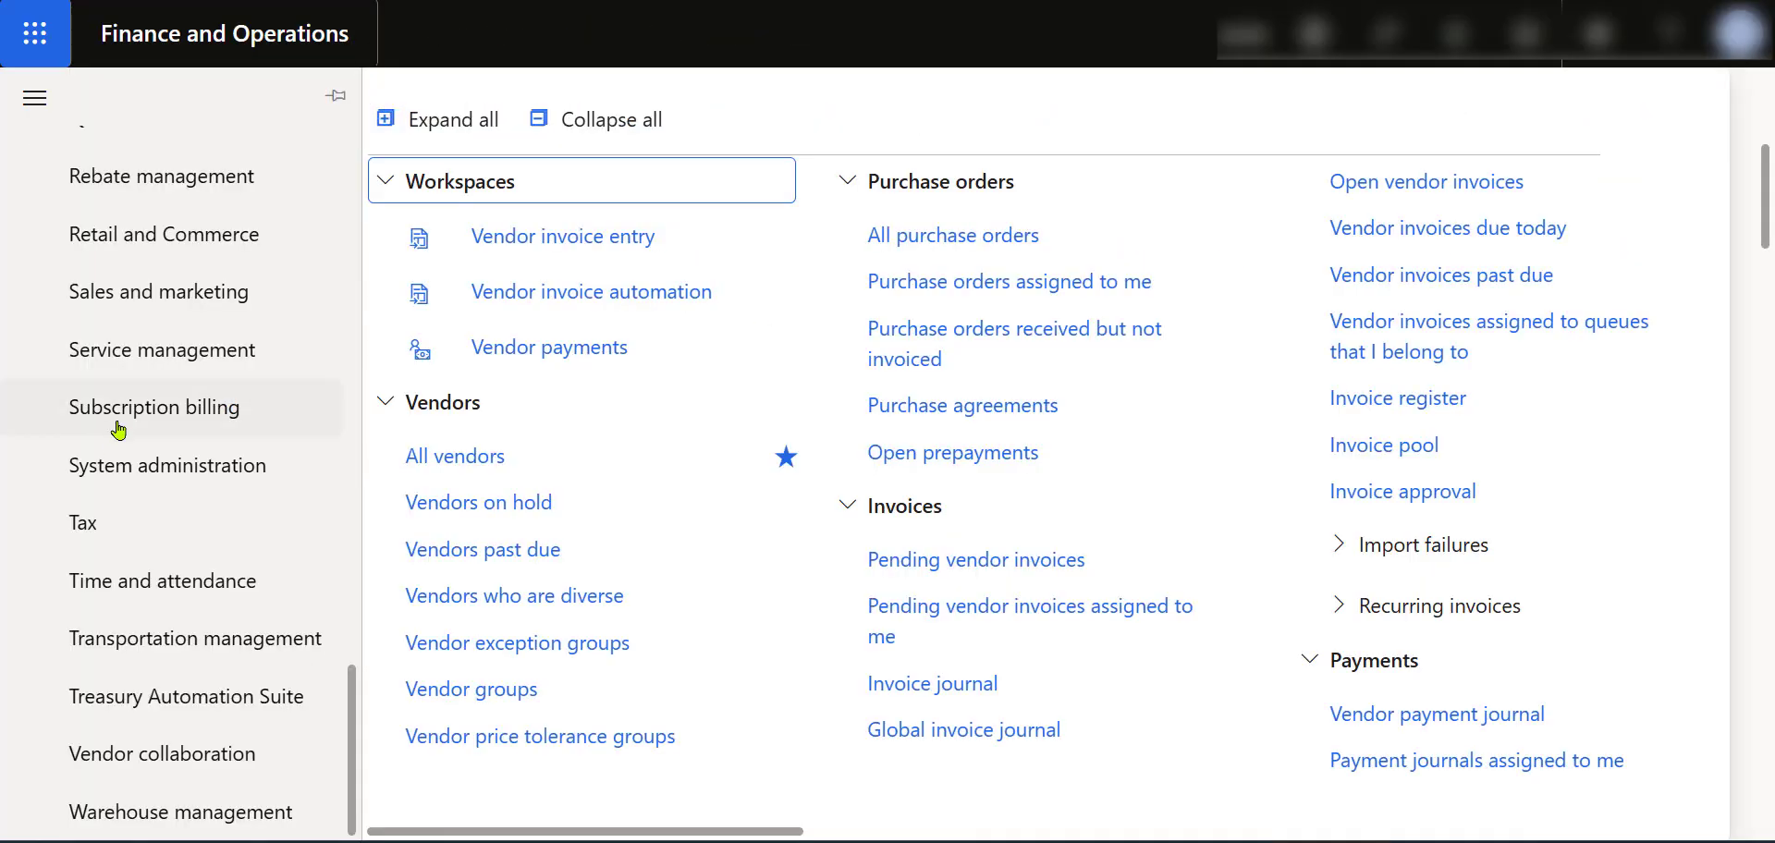
scroll(202, 518, up, 2)
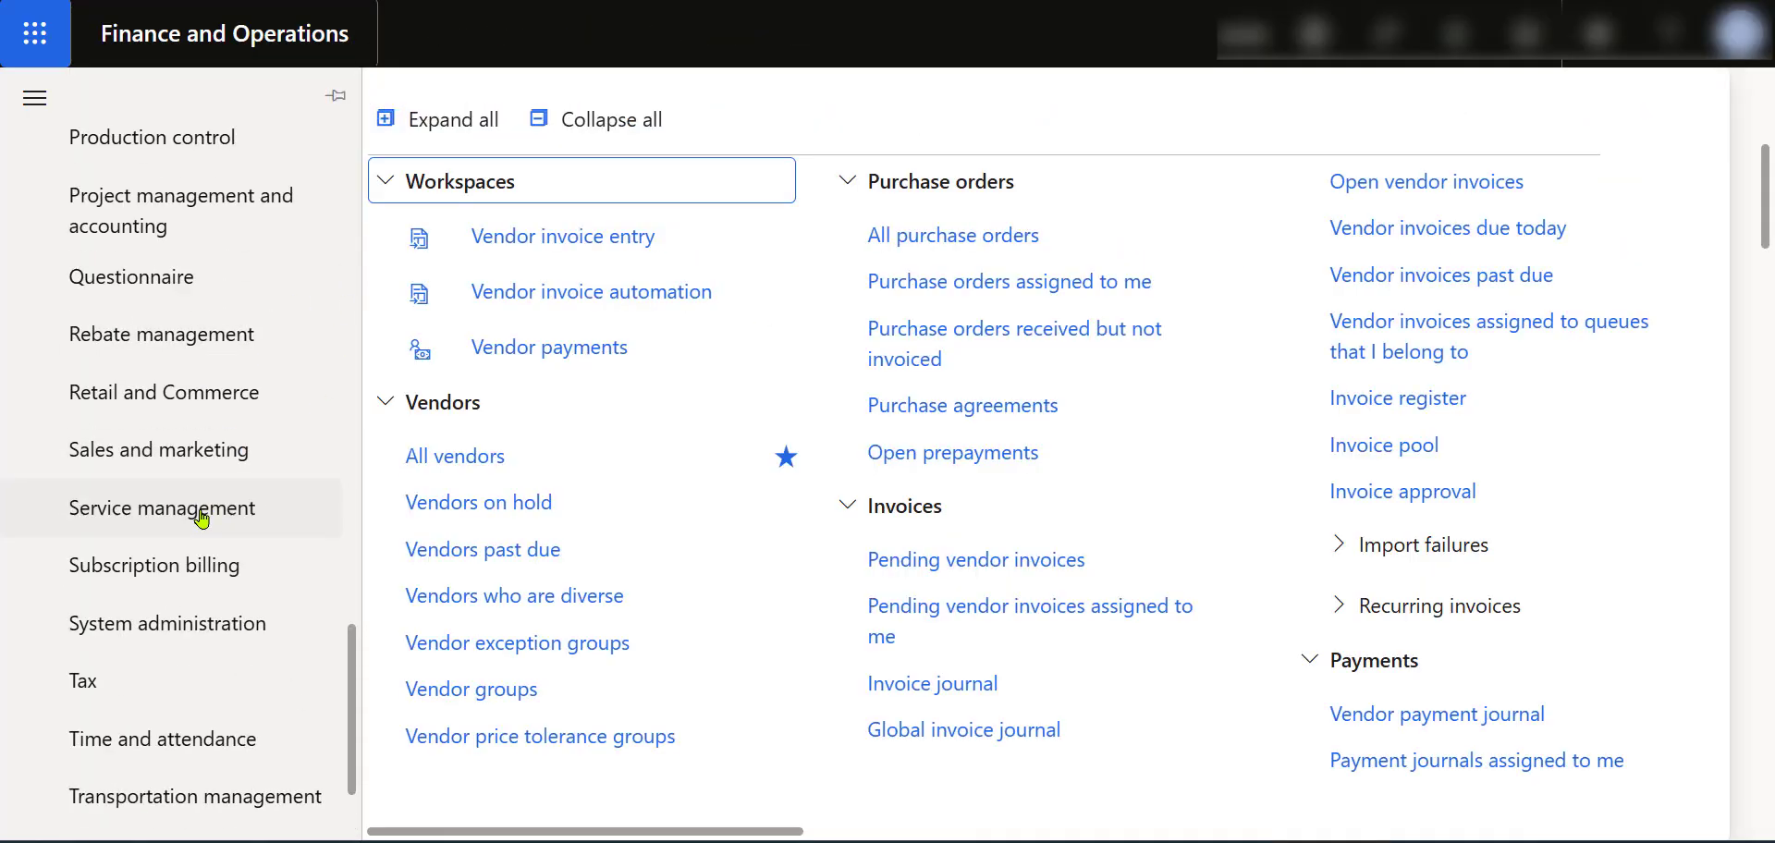
scroll(201, 518, up, 20)
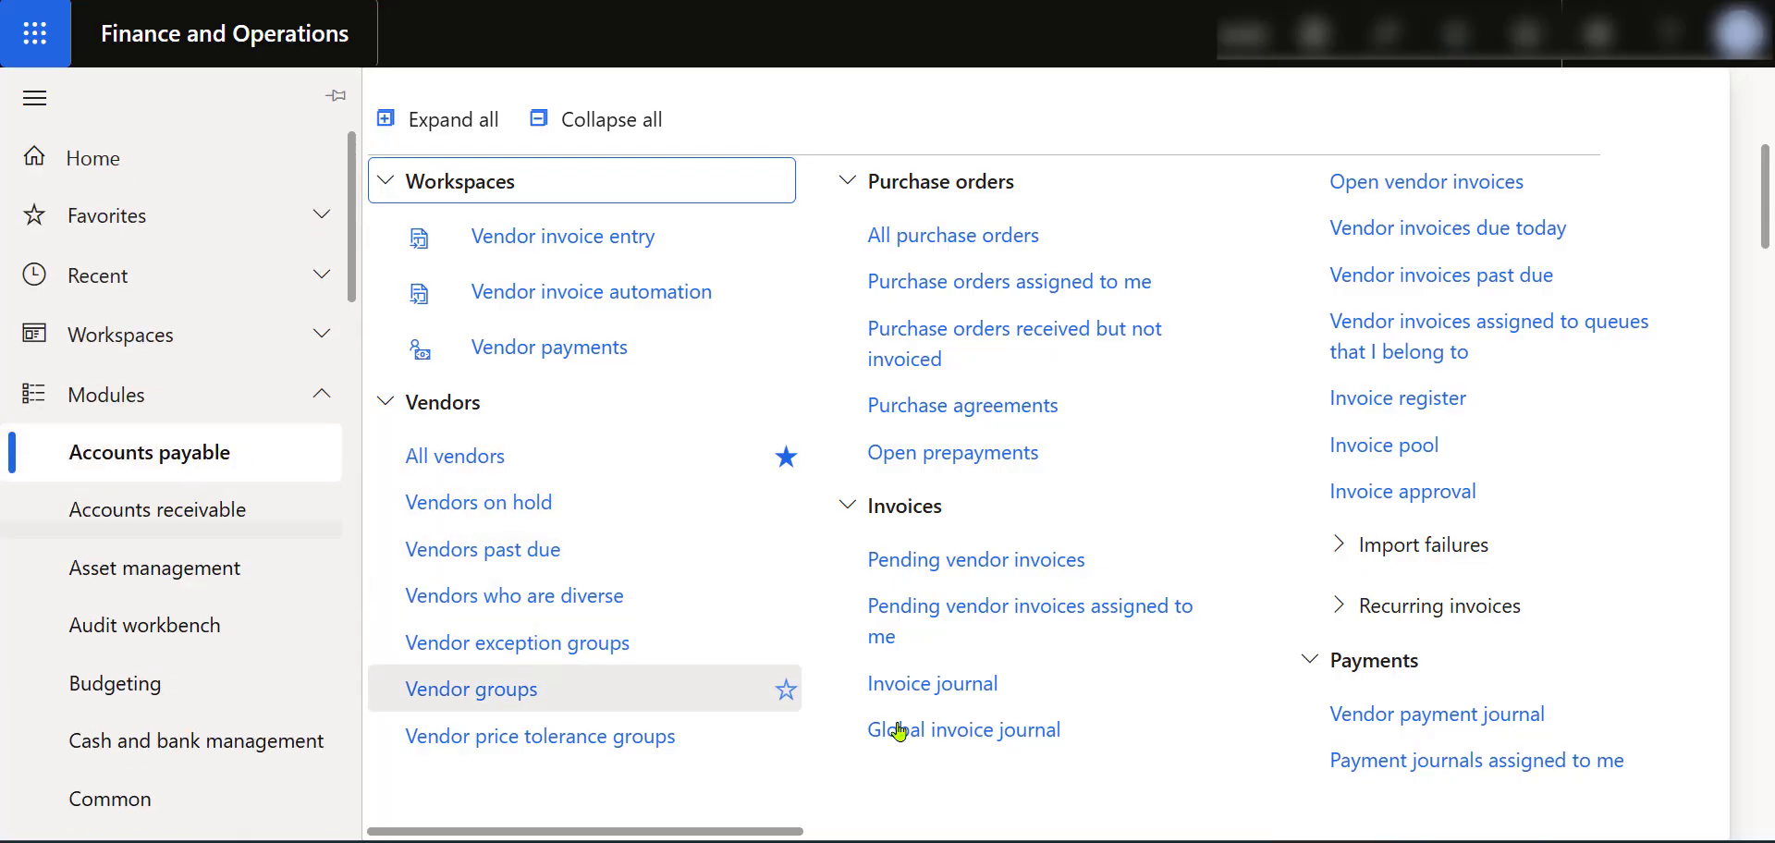
click(828, 831)
click(1340, 715)
click(294, 113)
click(666, 479)
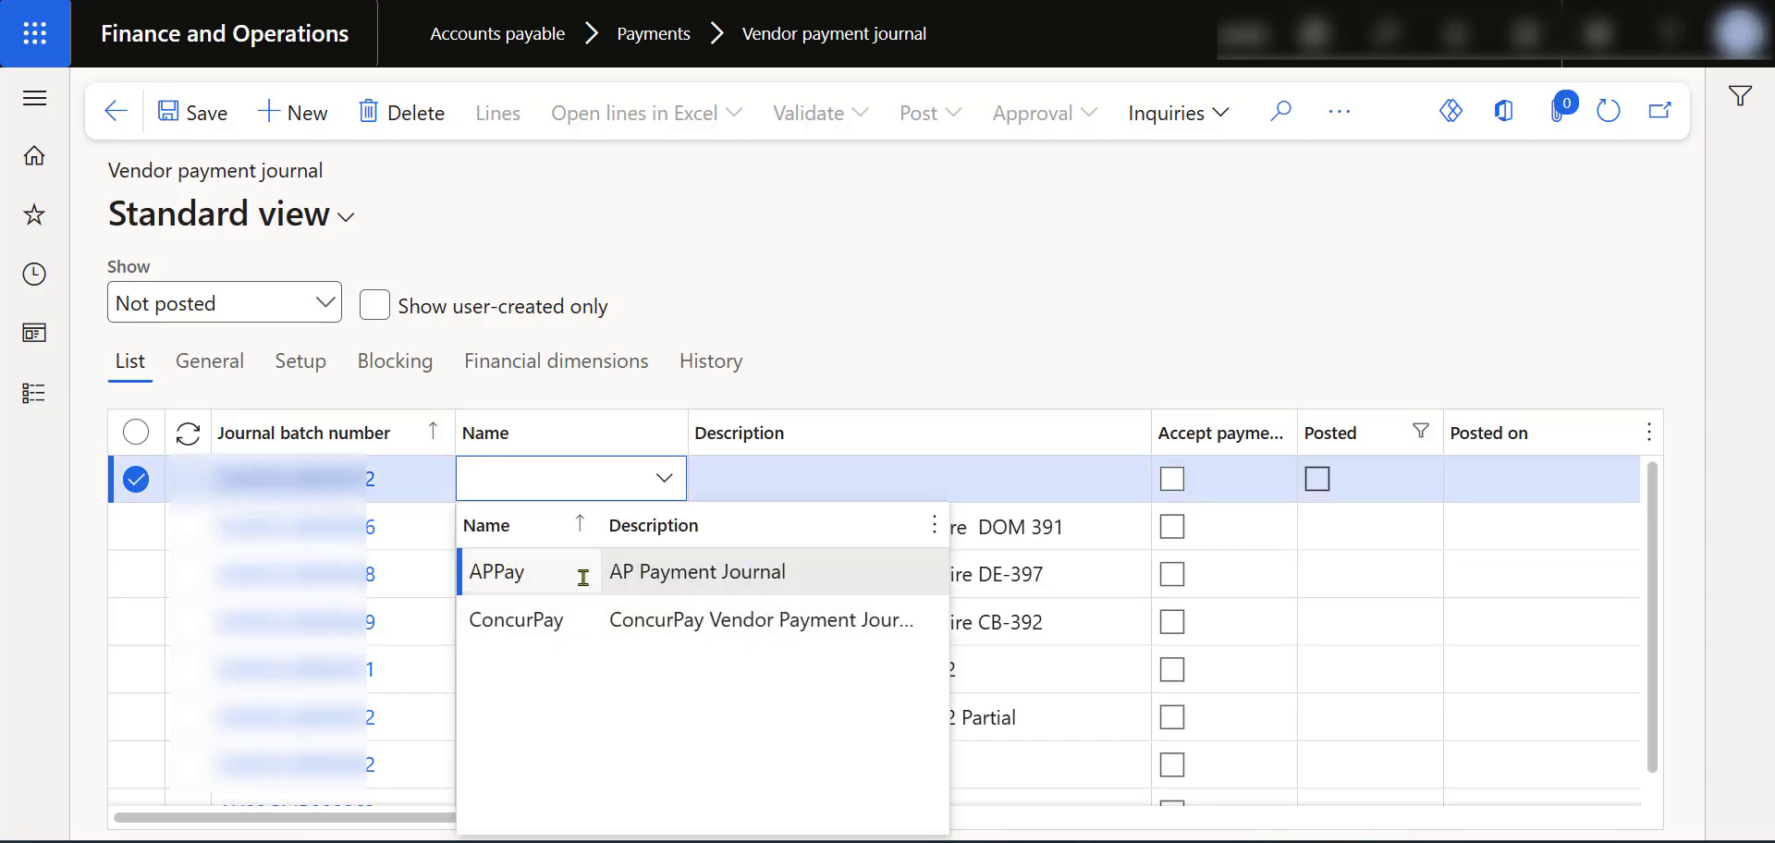
click(583, 578)
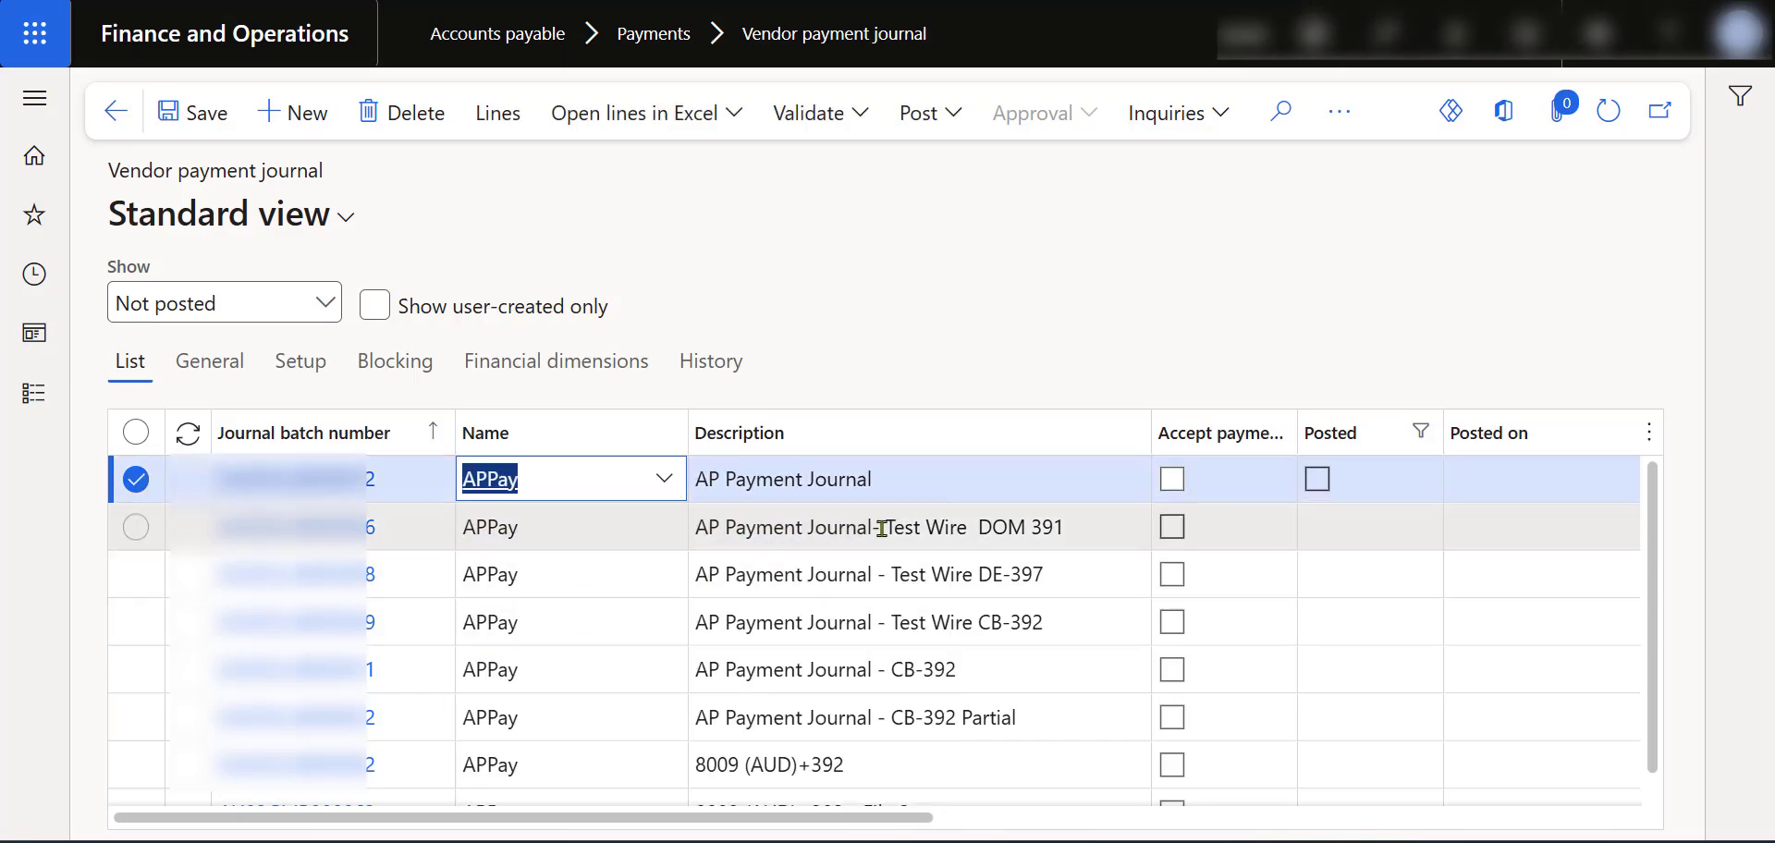
Replace the new journal's description with "bank account 999+392"
click(922, 487)
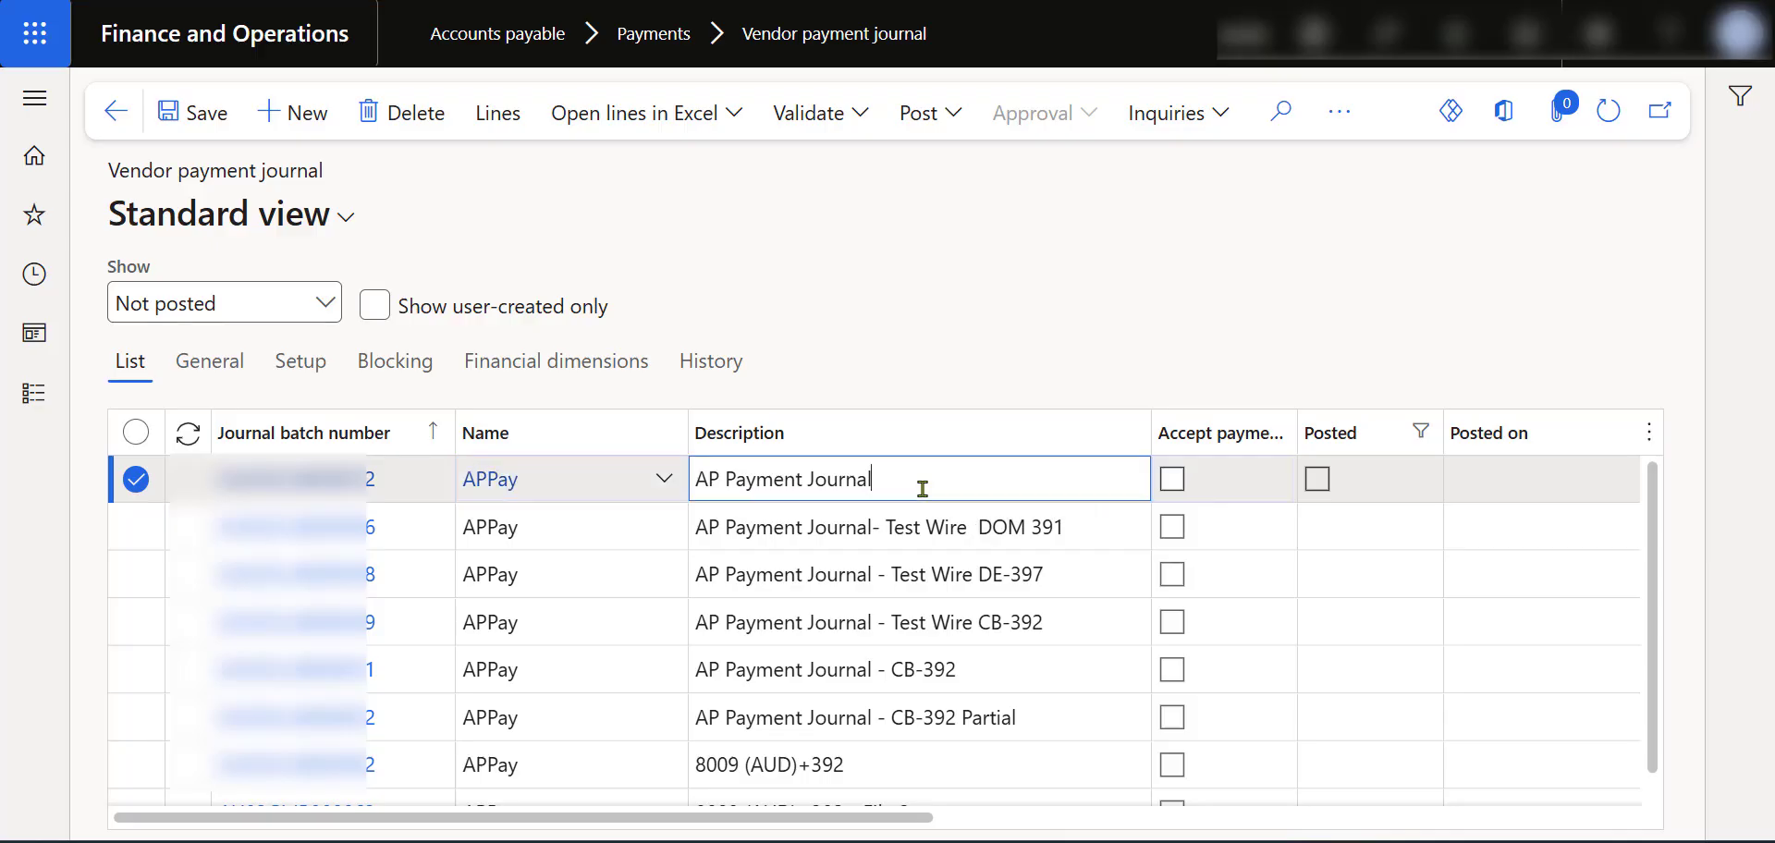
drag(927, 479, 695, 483)
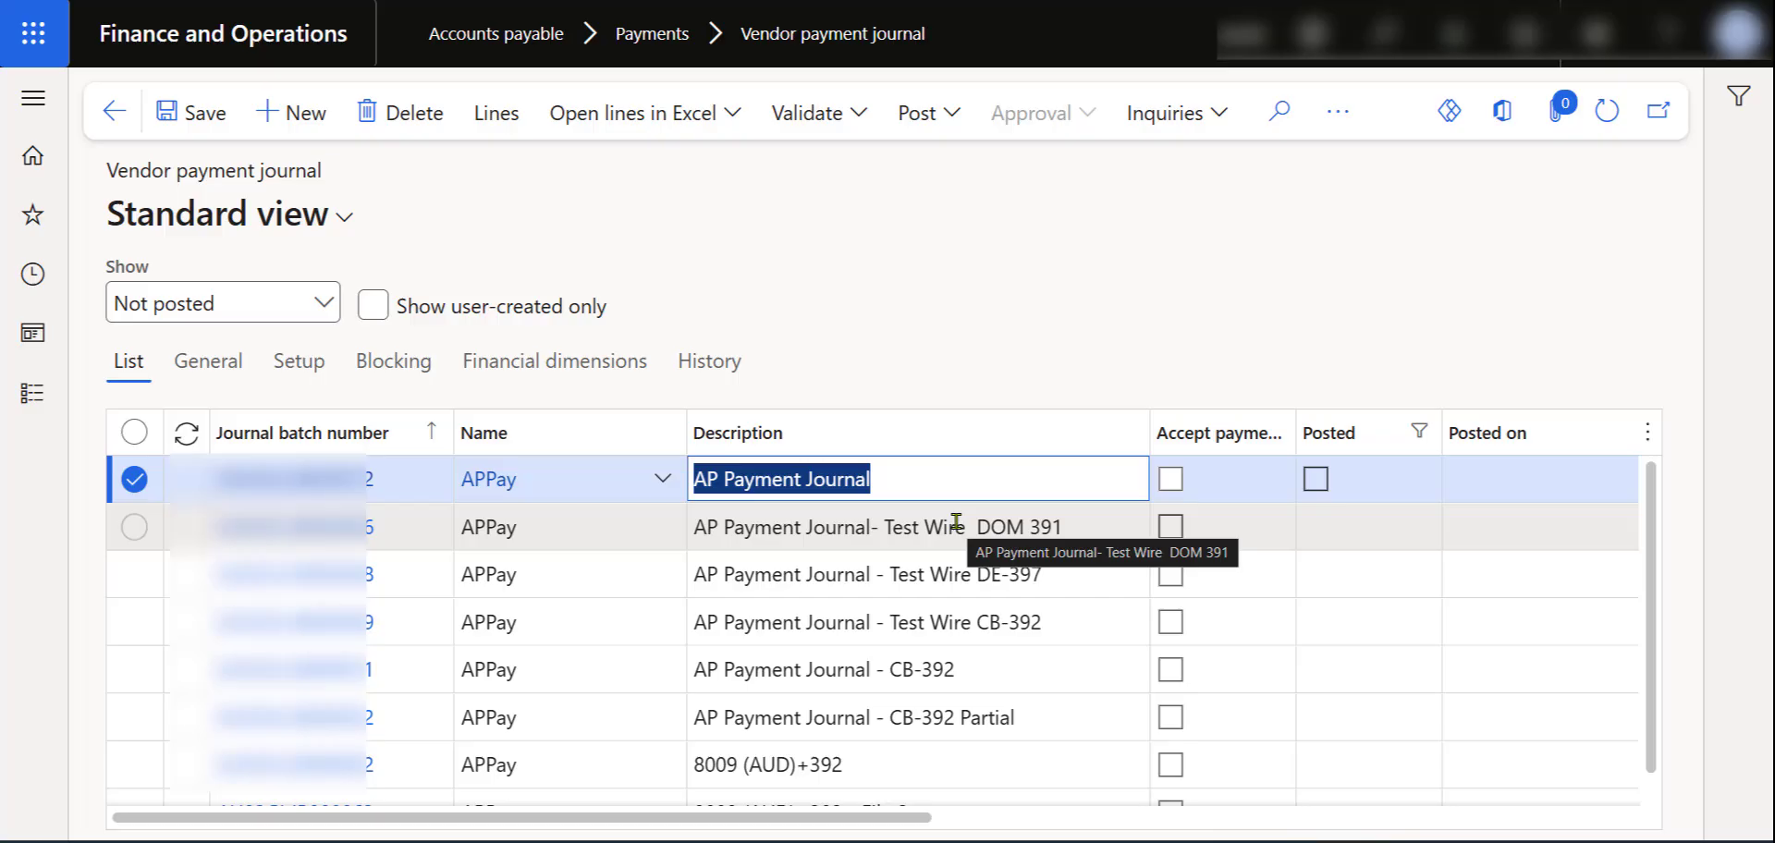
text(bank acco)
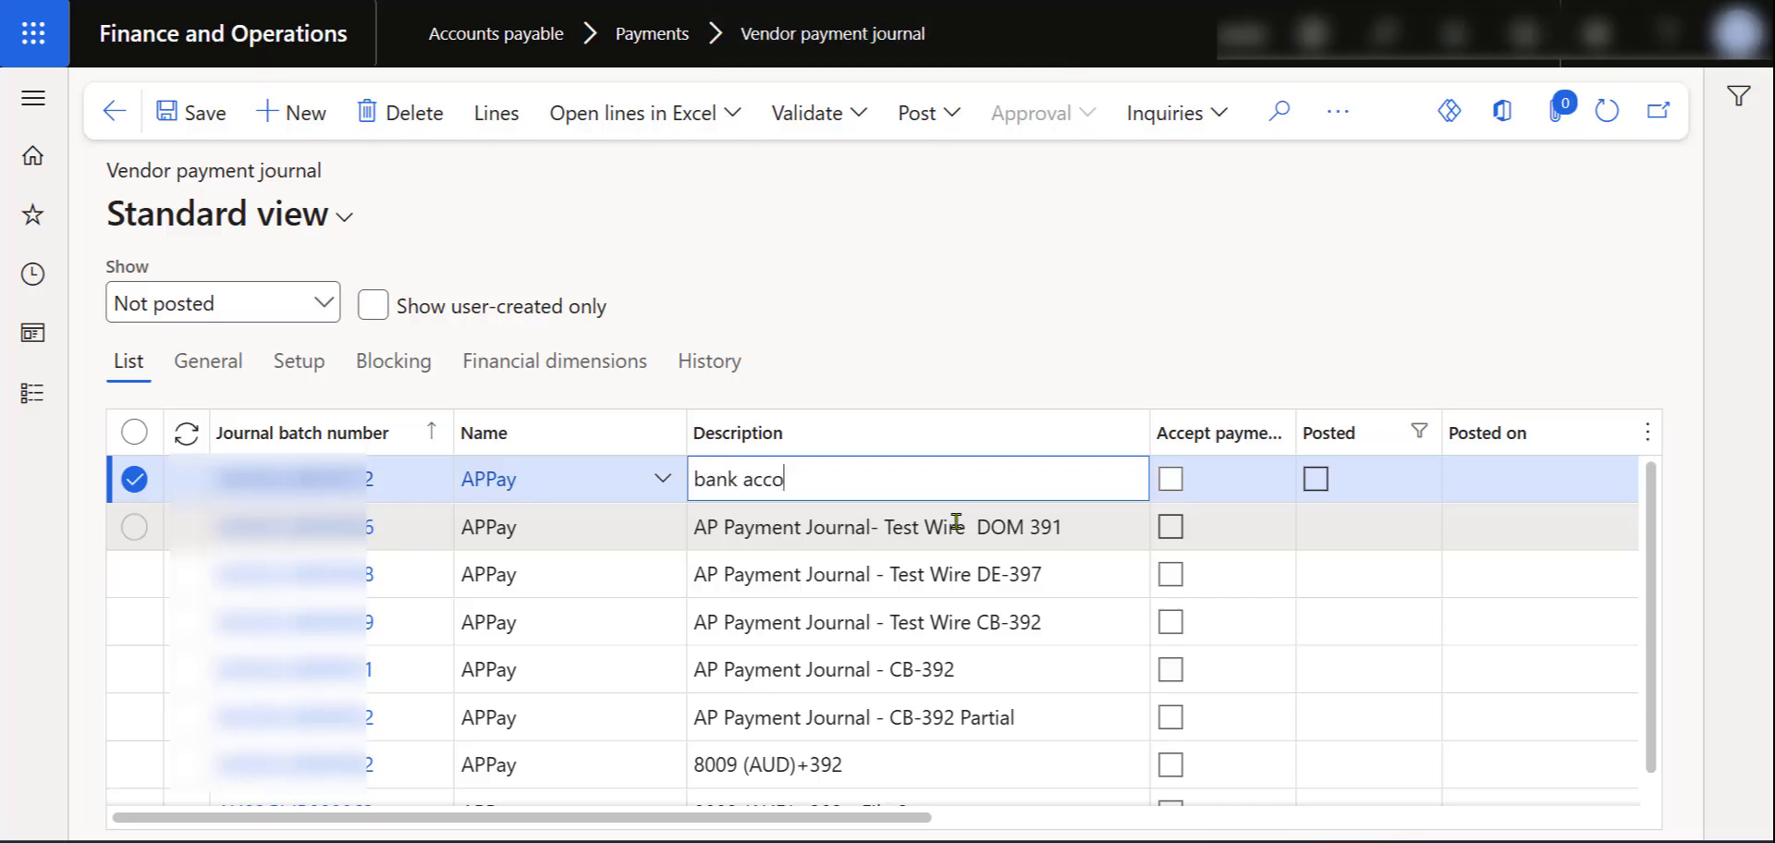
text(unt 999+3)
text(92)
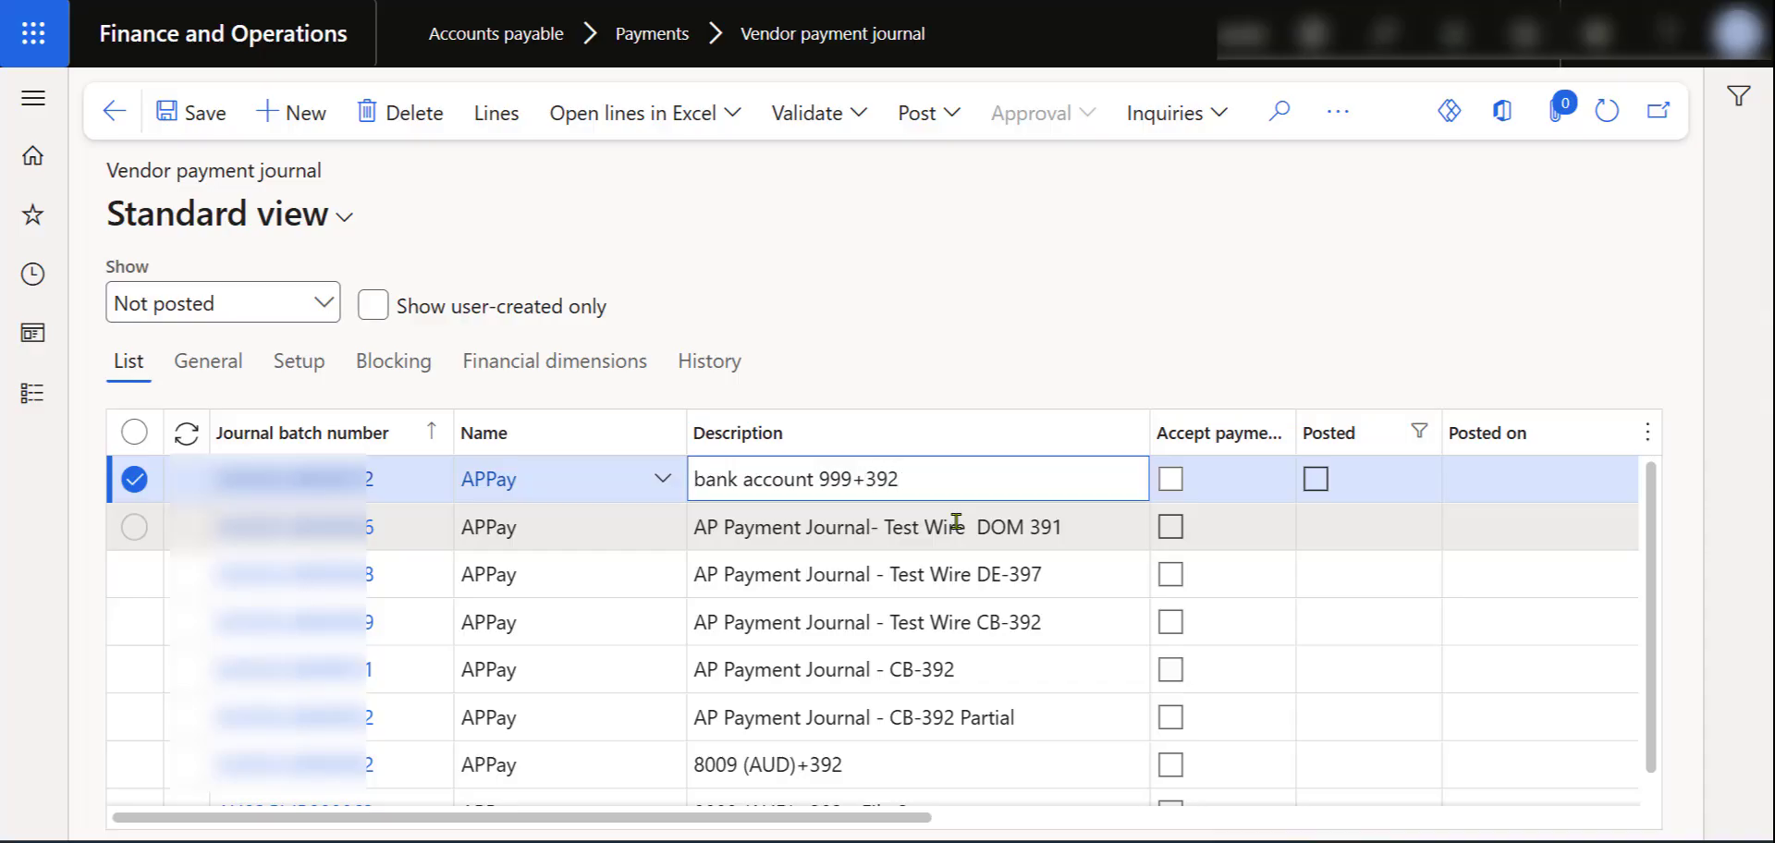
Open the journal's lines and set the payment line's account to the reviewed vendor's account
click(508, 115)
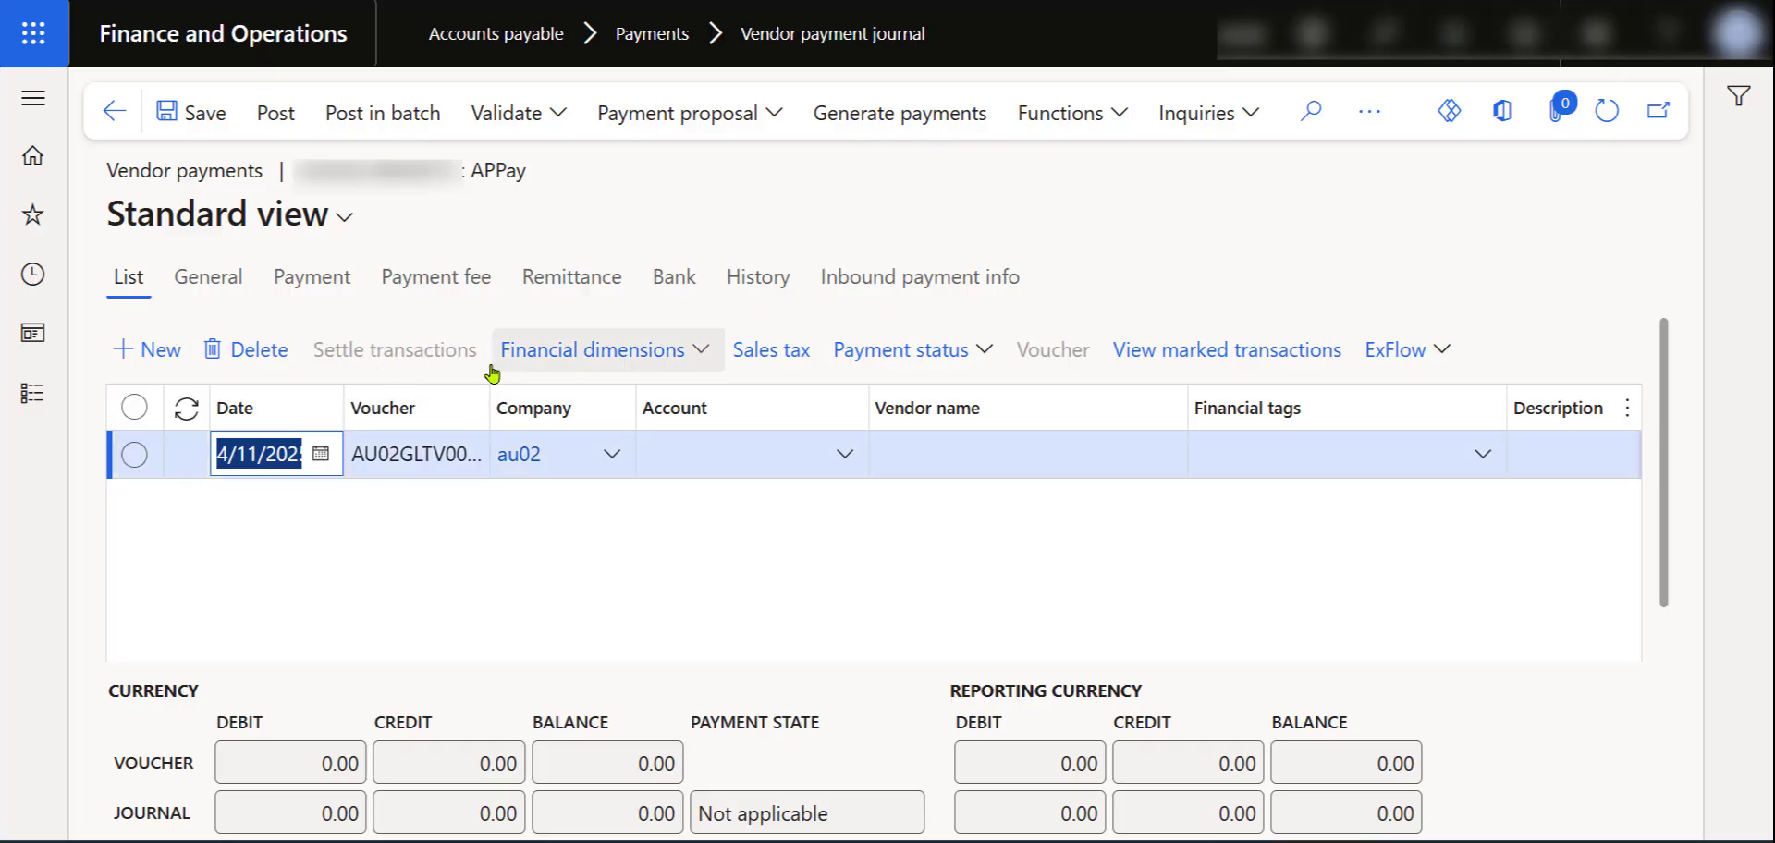
click(747, 440)
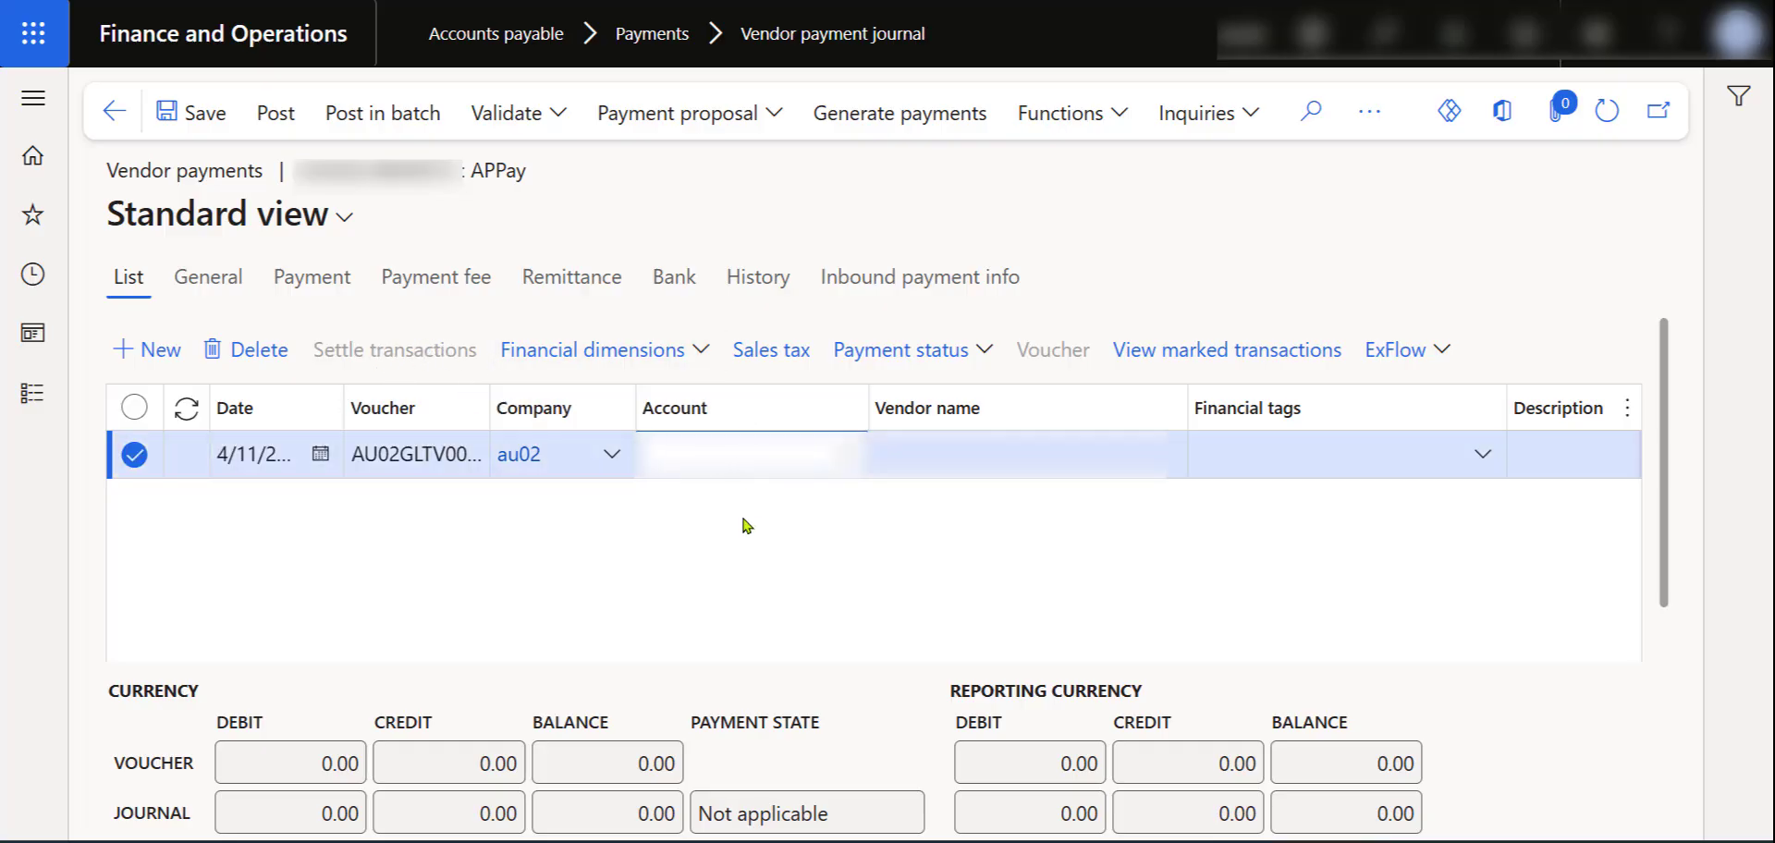
key(ctrl+v)
click(860, 497)
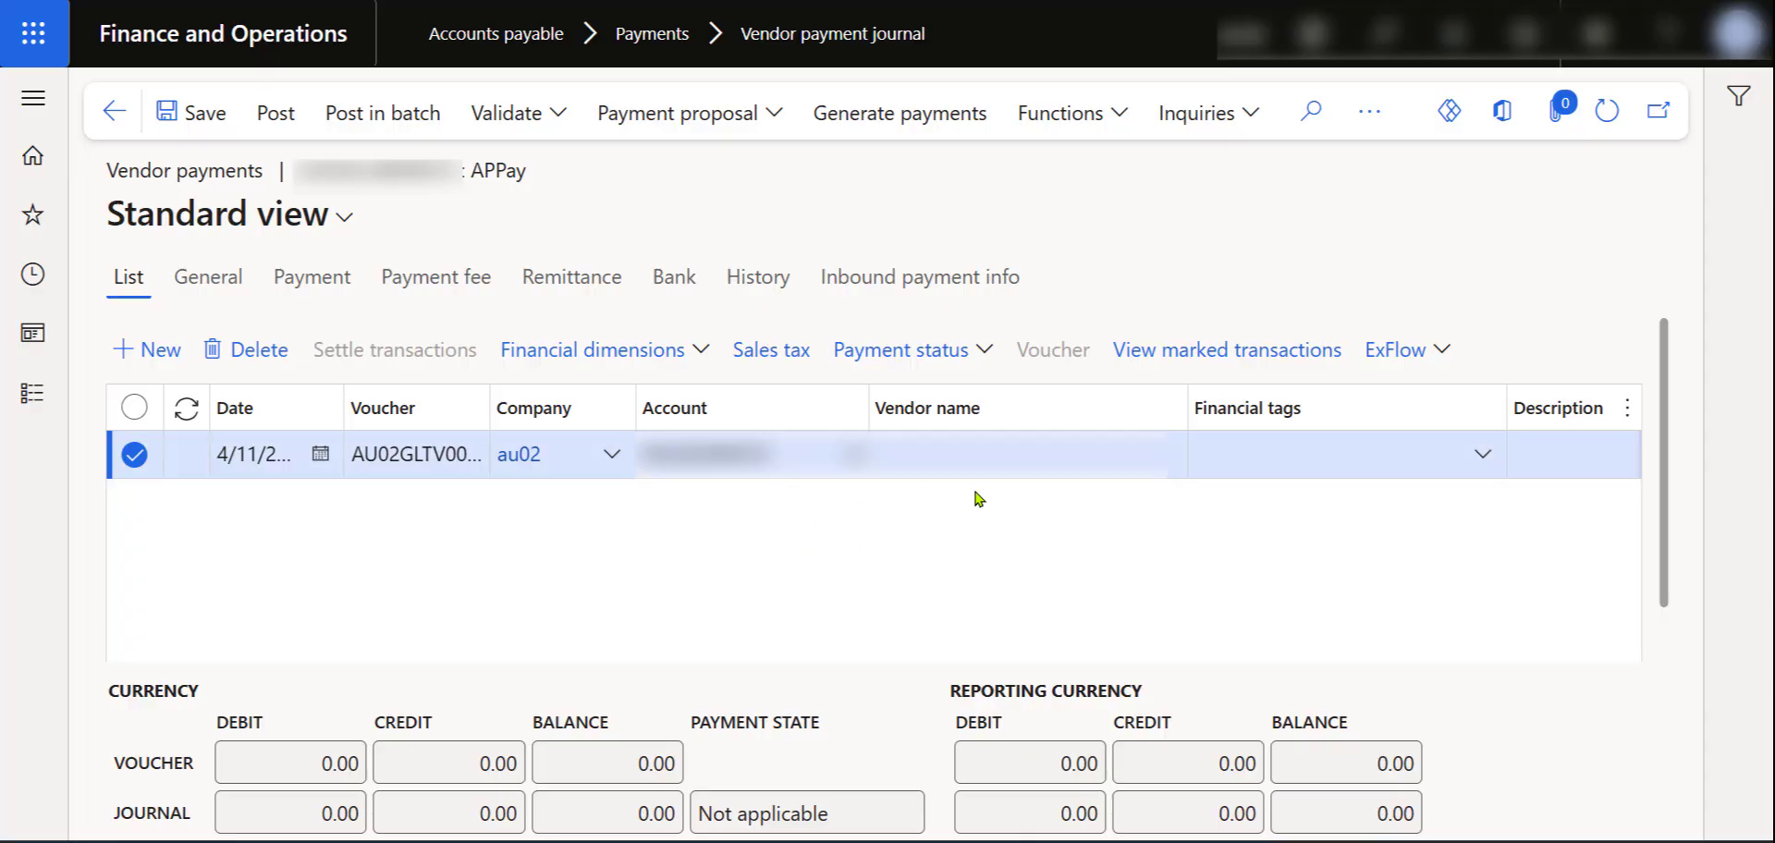
click(844, 453)
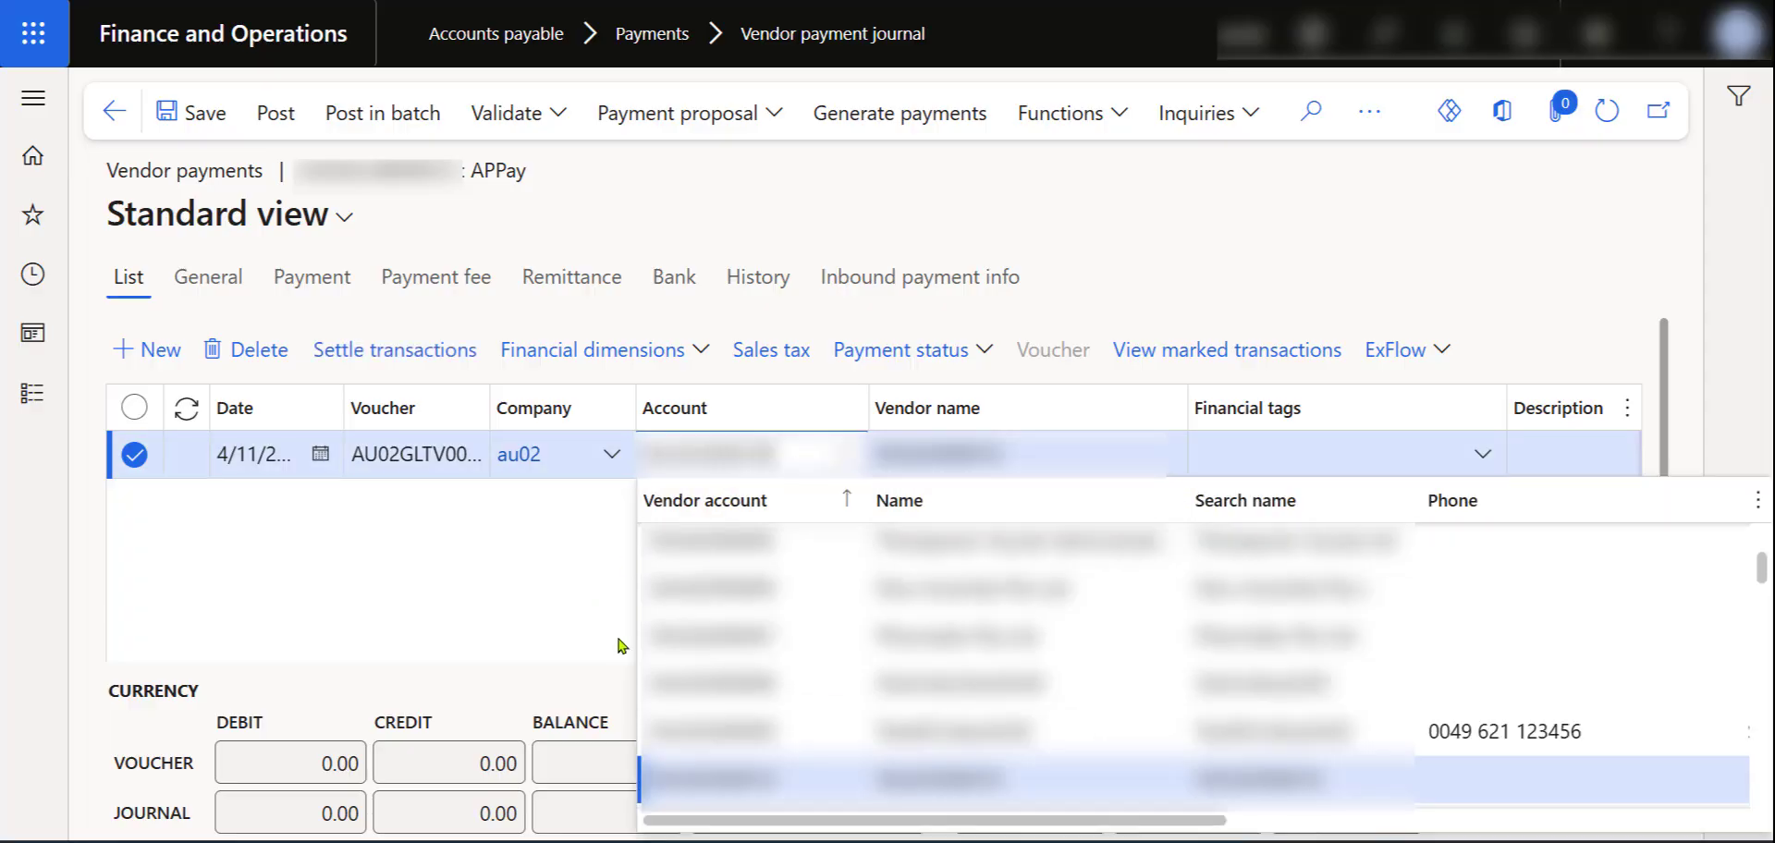
click(693, 779)
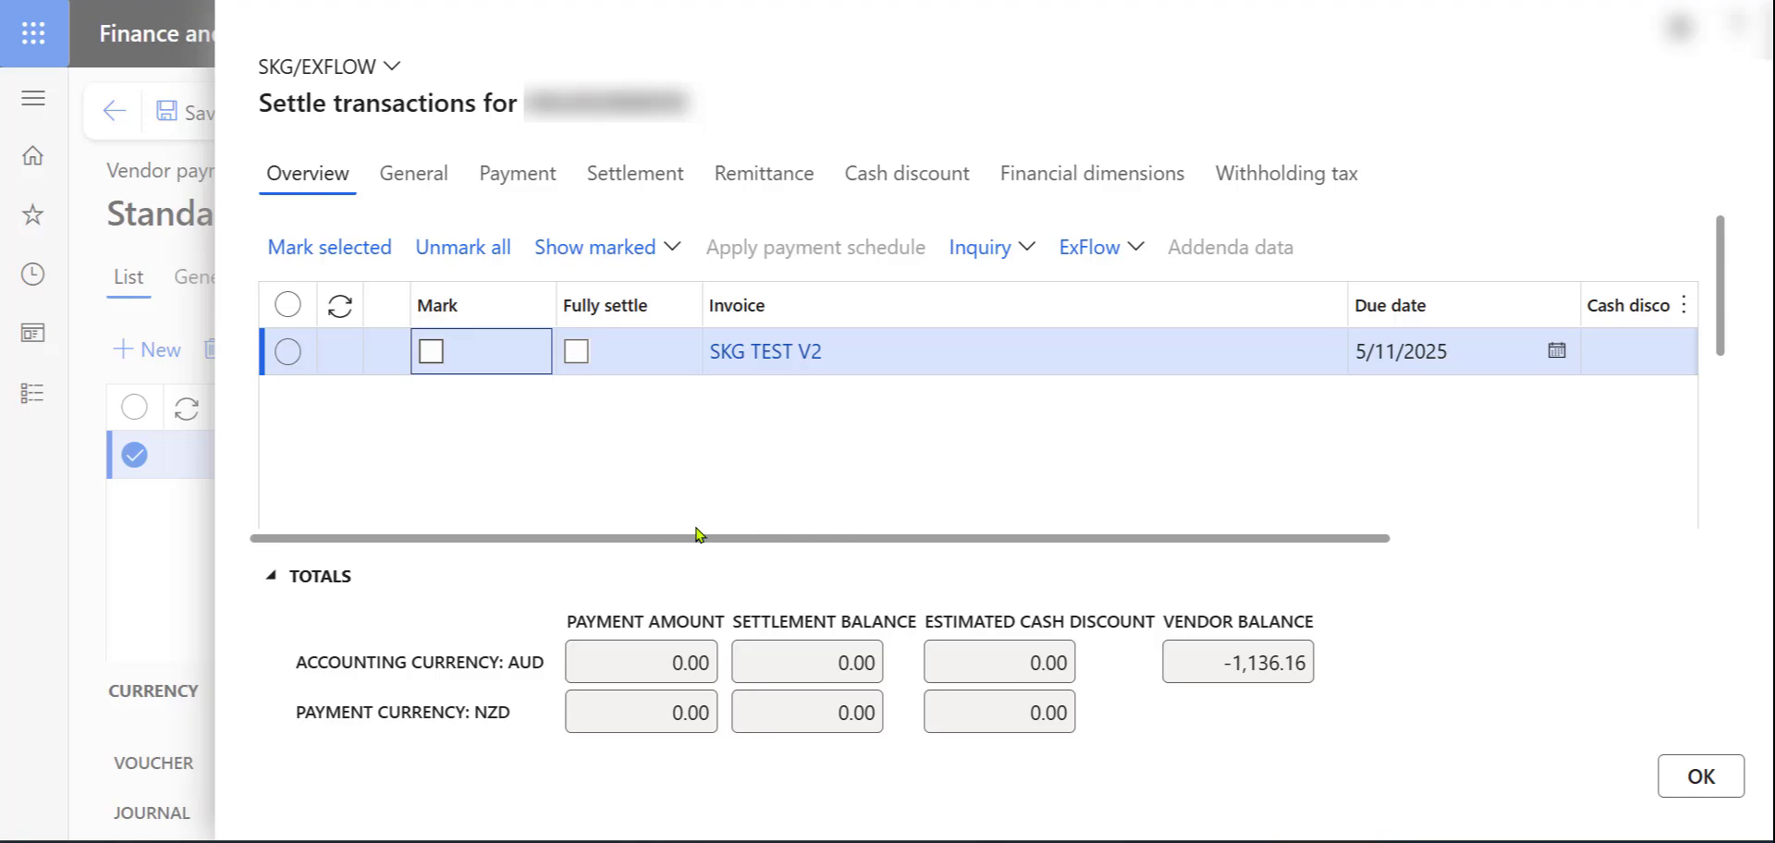
Mark invoice SKG TEST V2 for settlement against the payment line
click(431, 352)
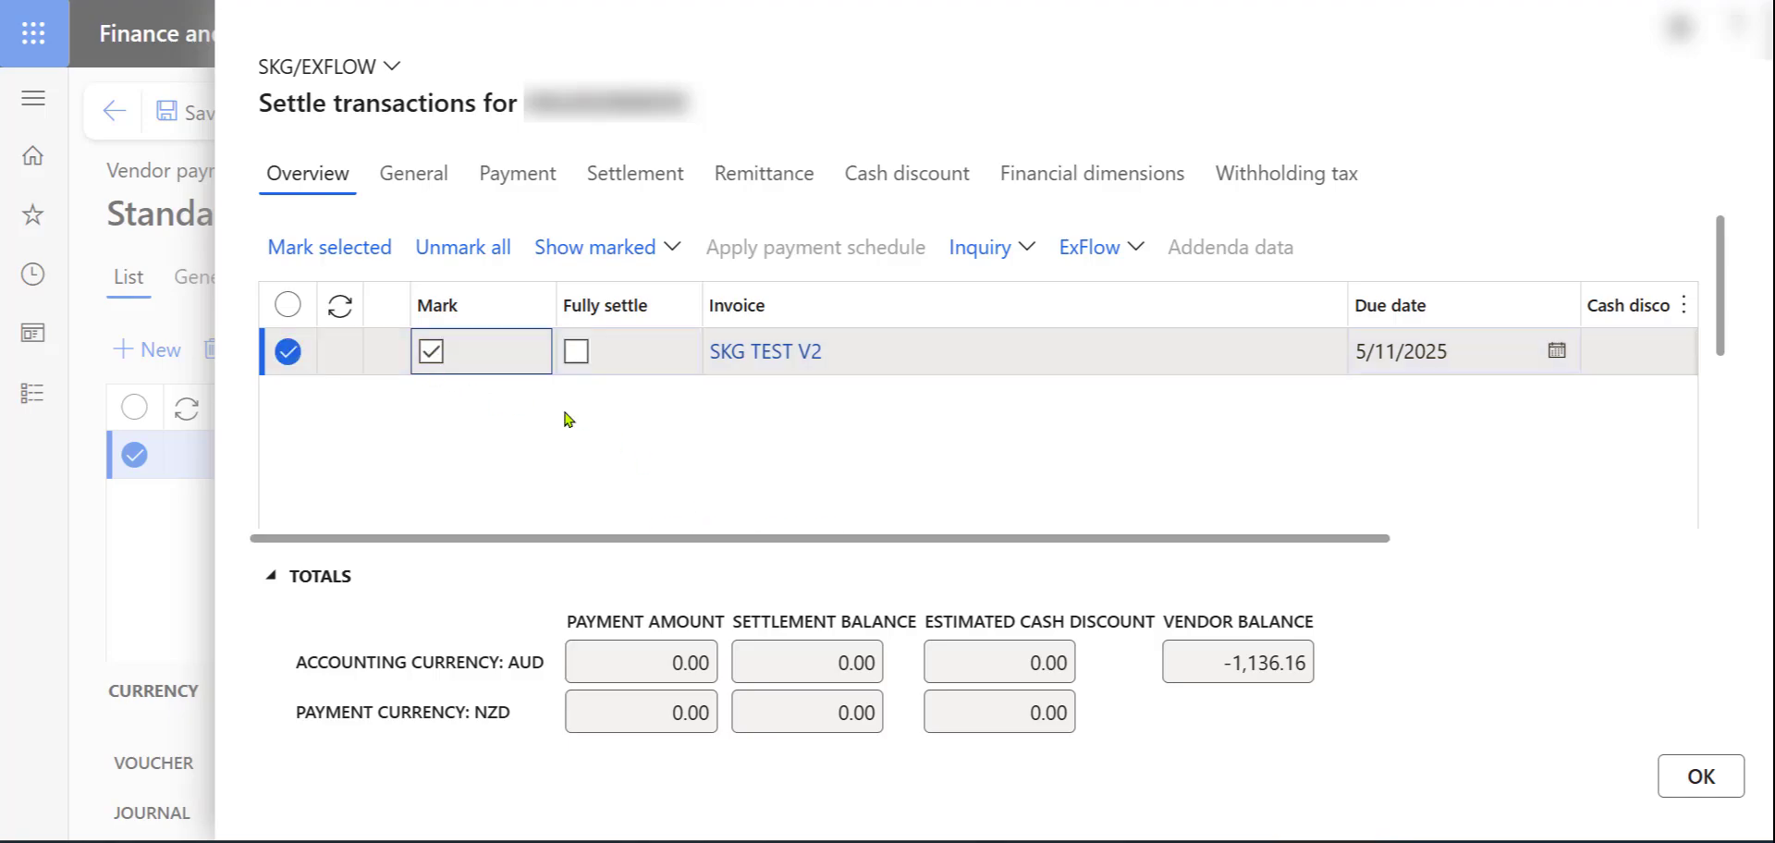
drag(789, 538, 1018, 532)
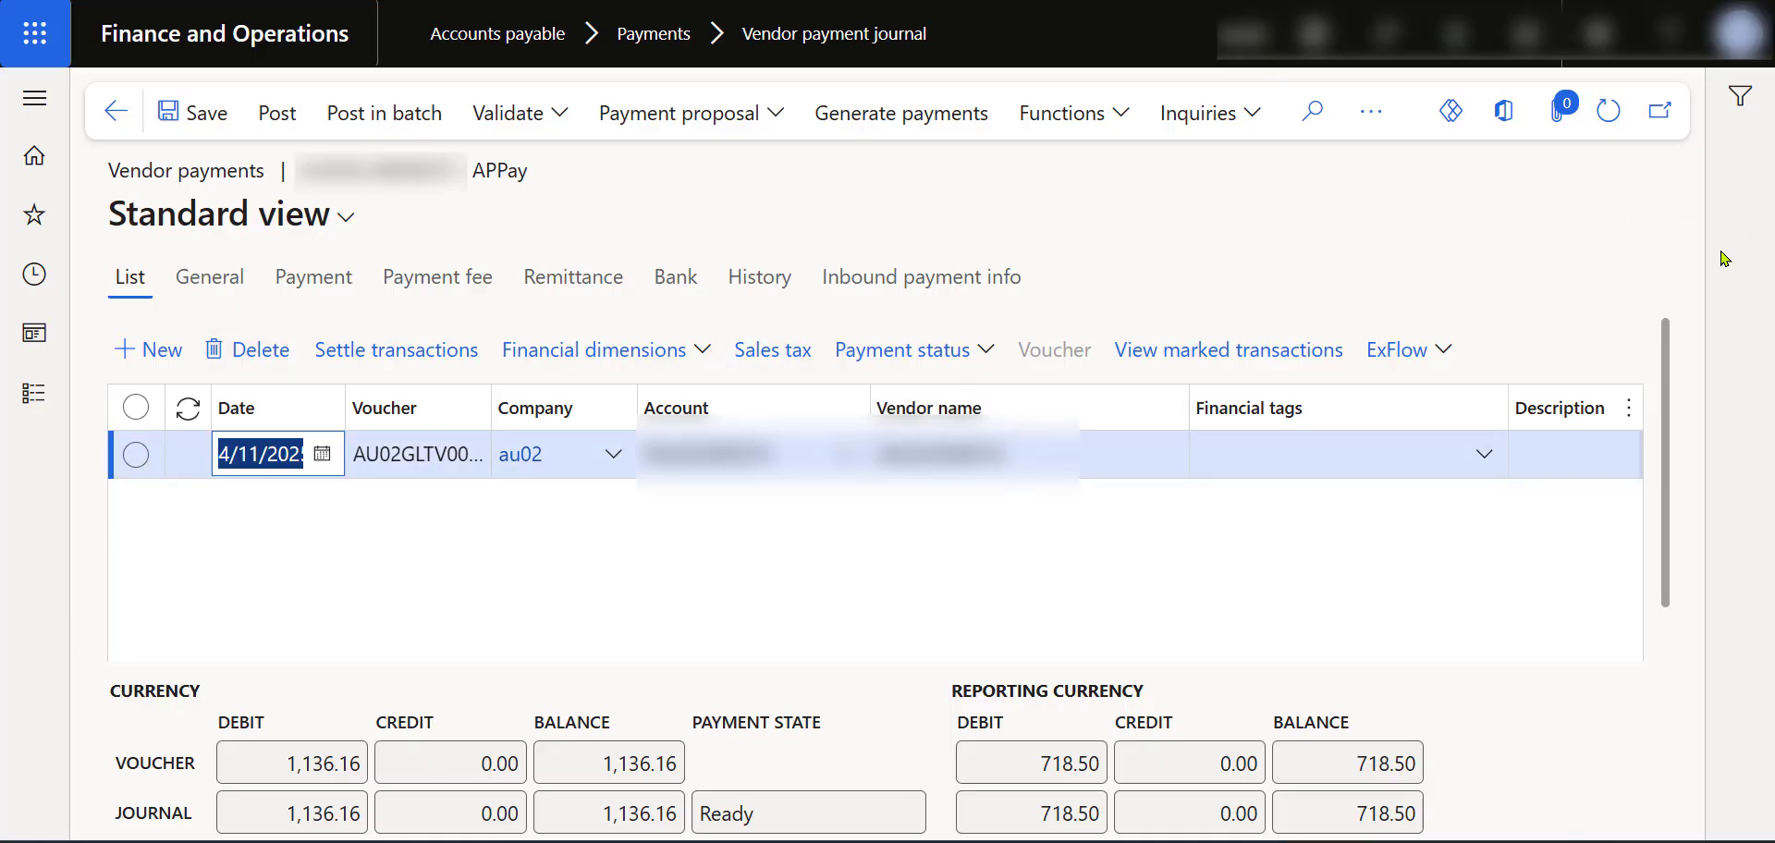
Set the payment line's offset account type to Bank and choose the second listed bank account as the offset account
drag(1666, 427, 1002, 634)
drag(723, 640, 1232, 622)
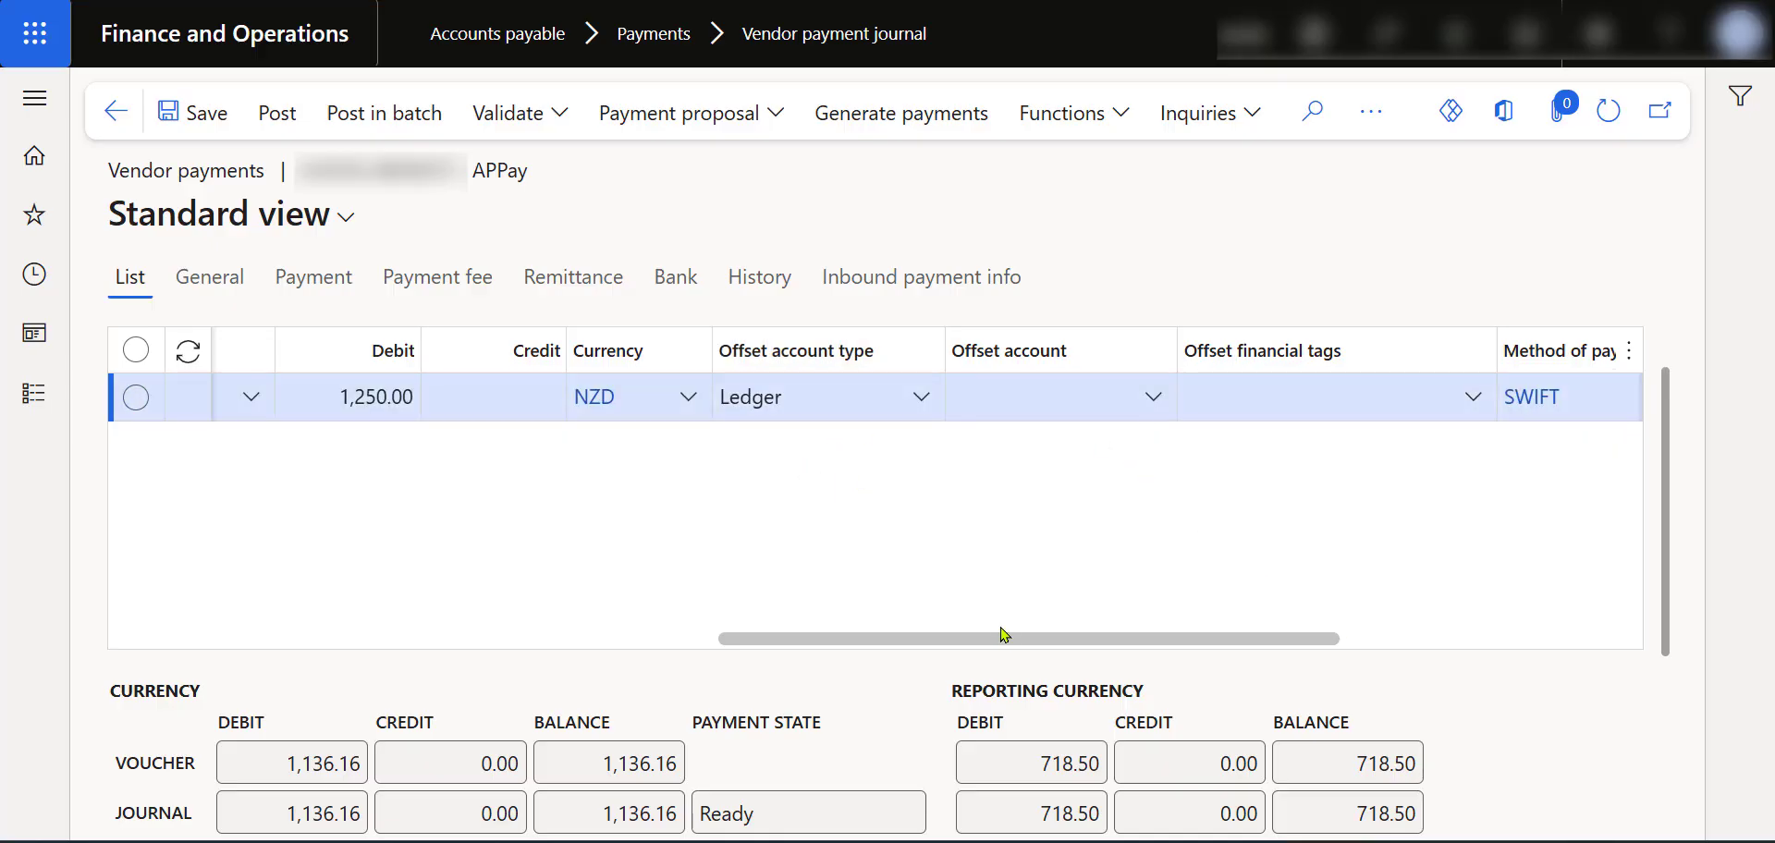
drag(1012, 640, 1088, 638)
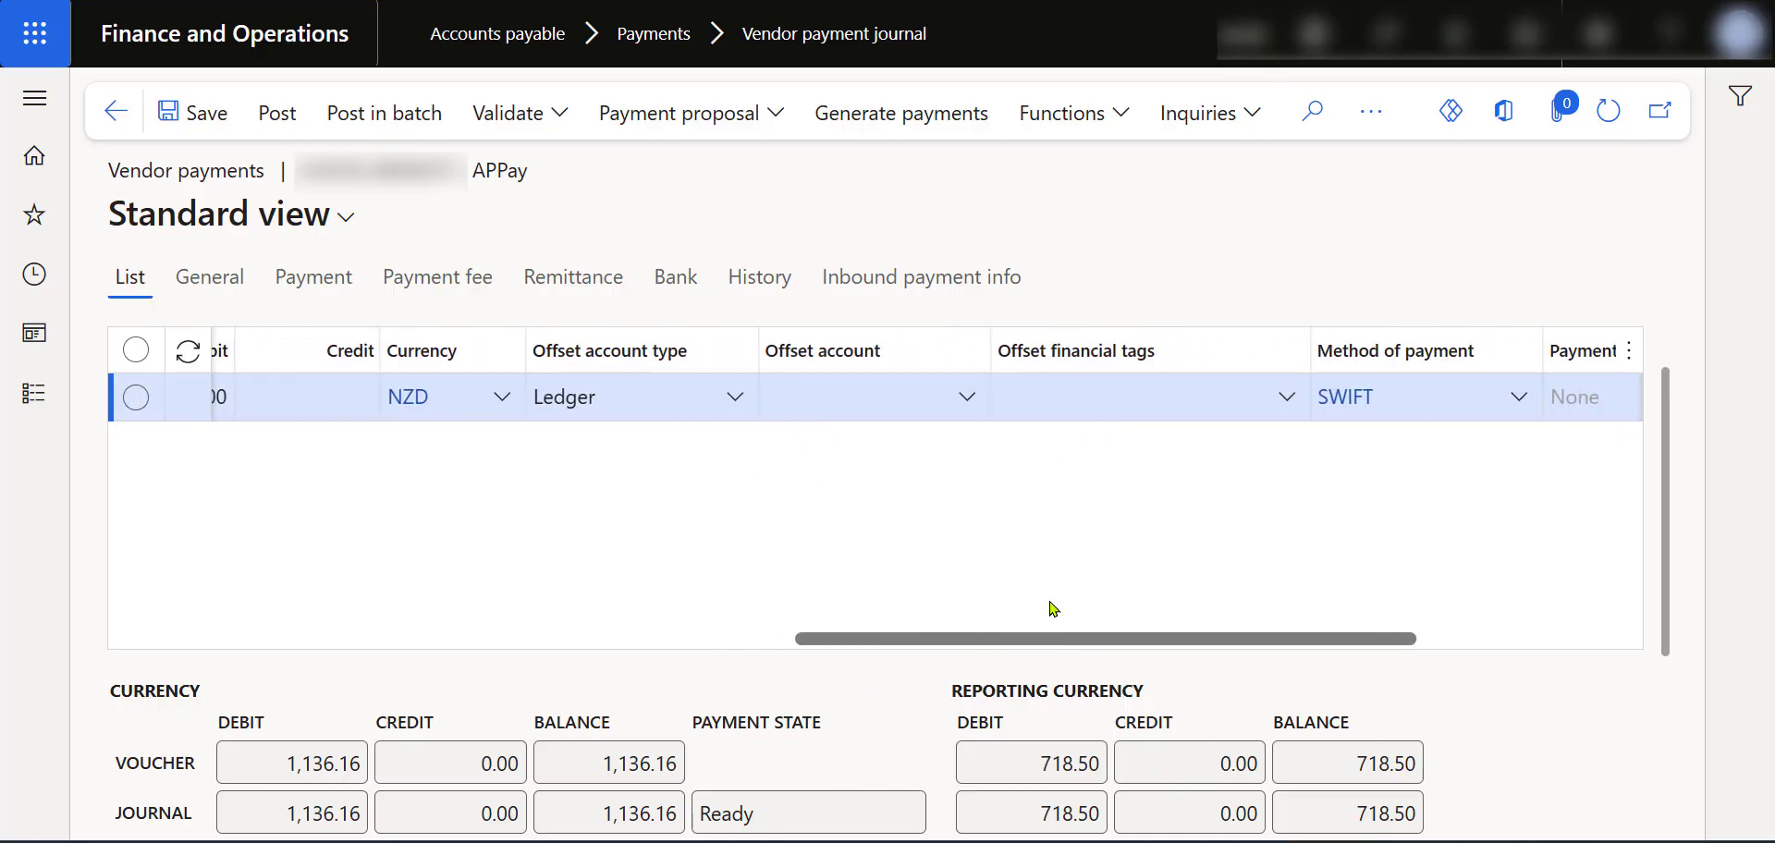
click(733, 404)
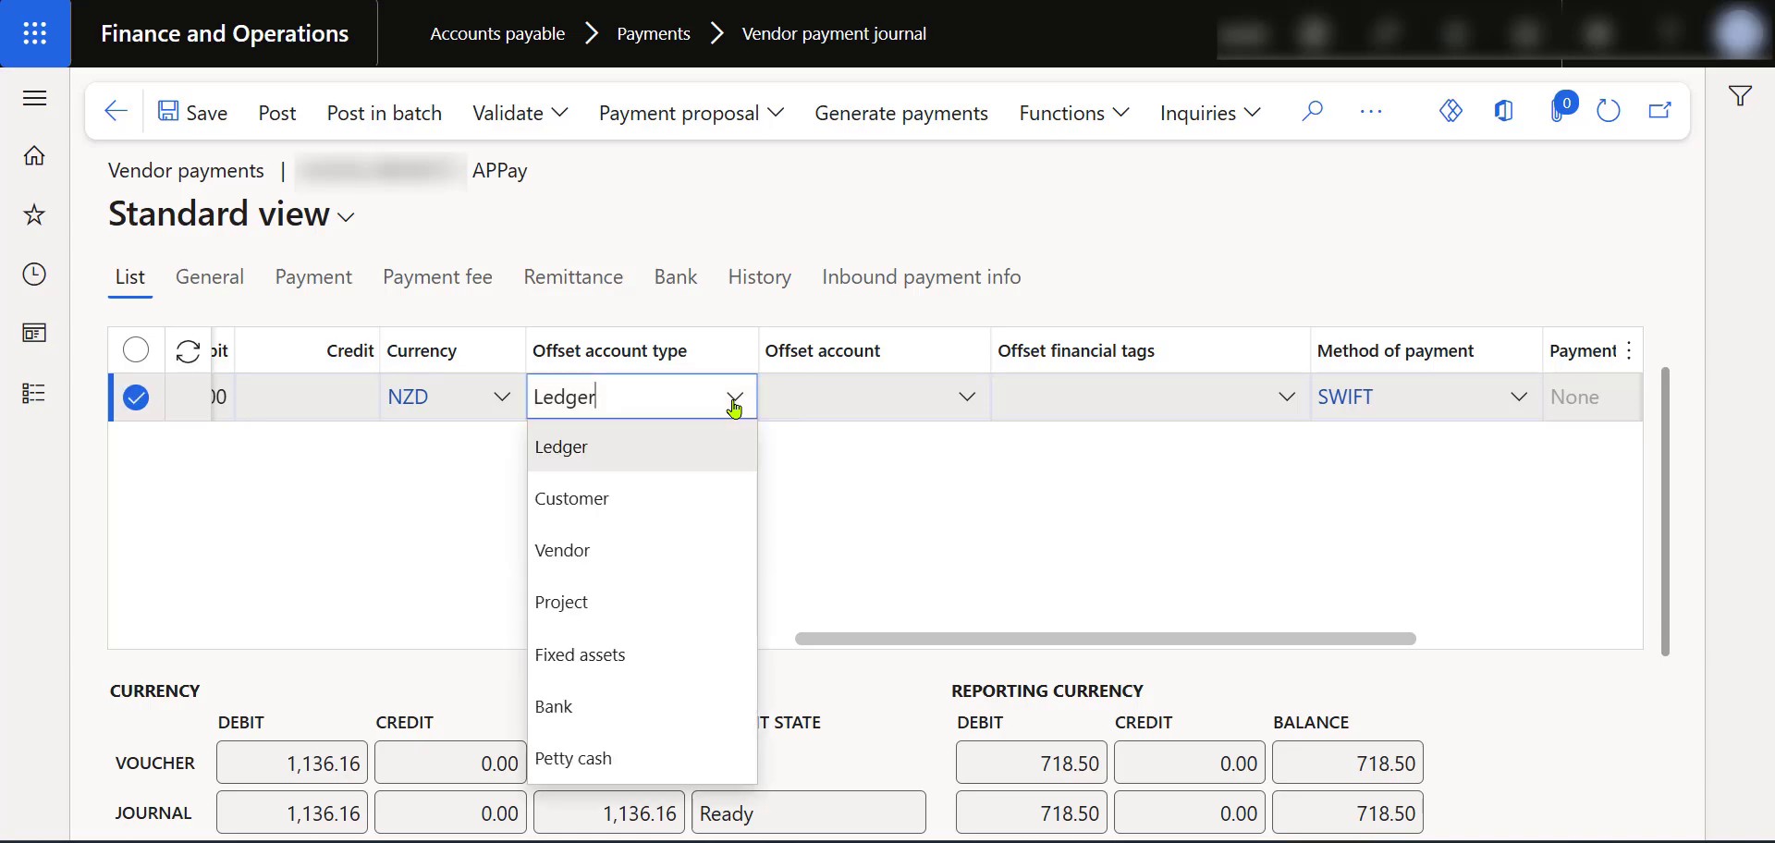
click(650, 709)
click(965, 396)
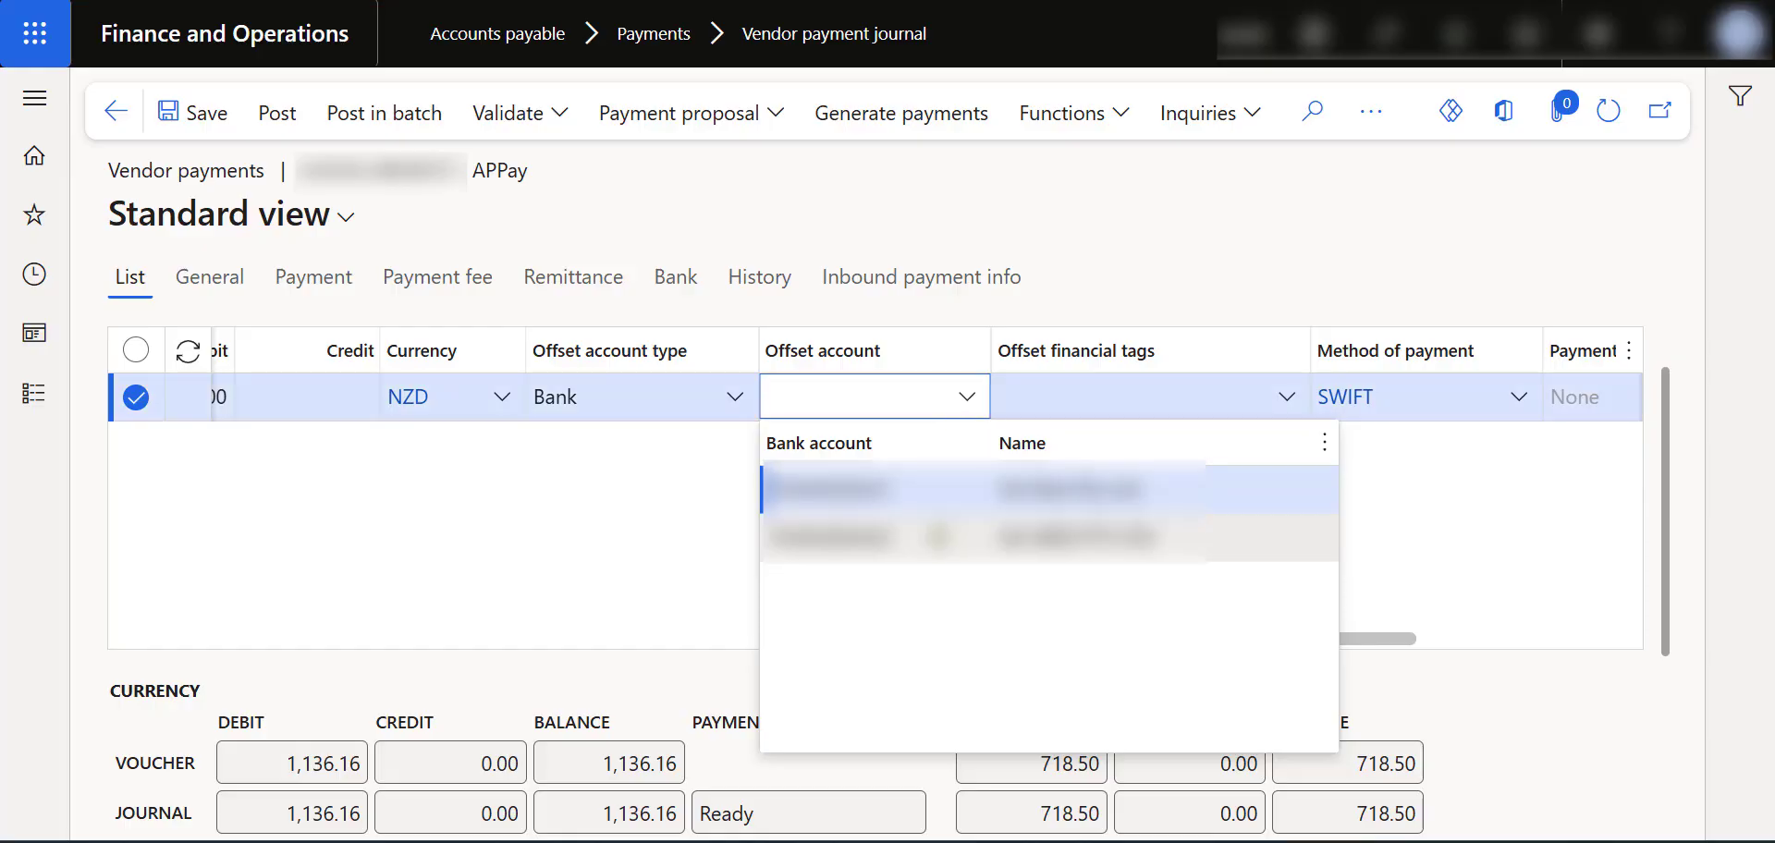
click(937, 537)
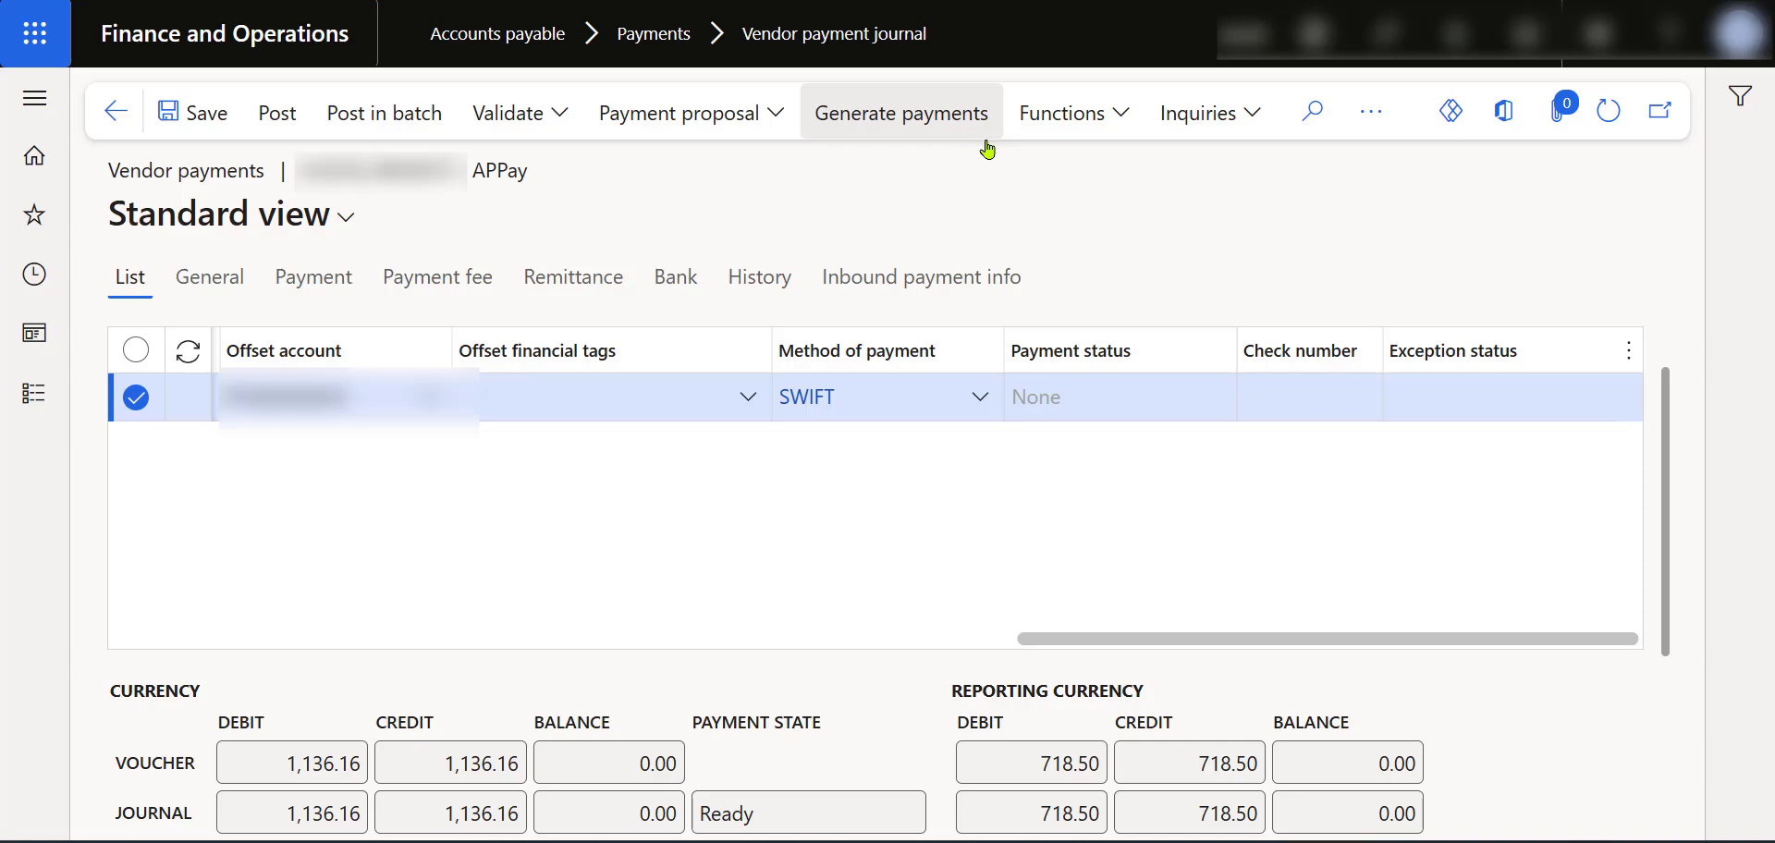
Validate the payment journal with the Validate AP EFT+ check
click(553, 127)
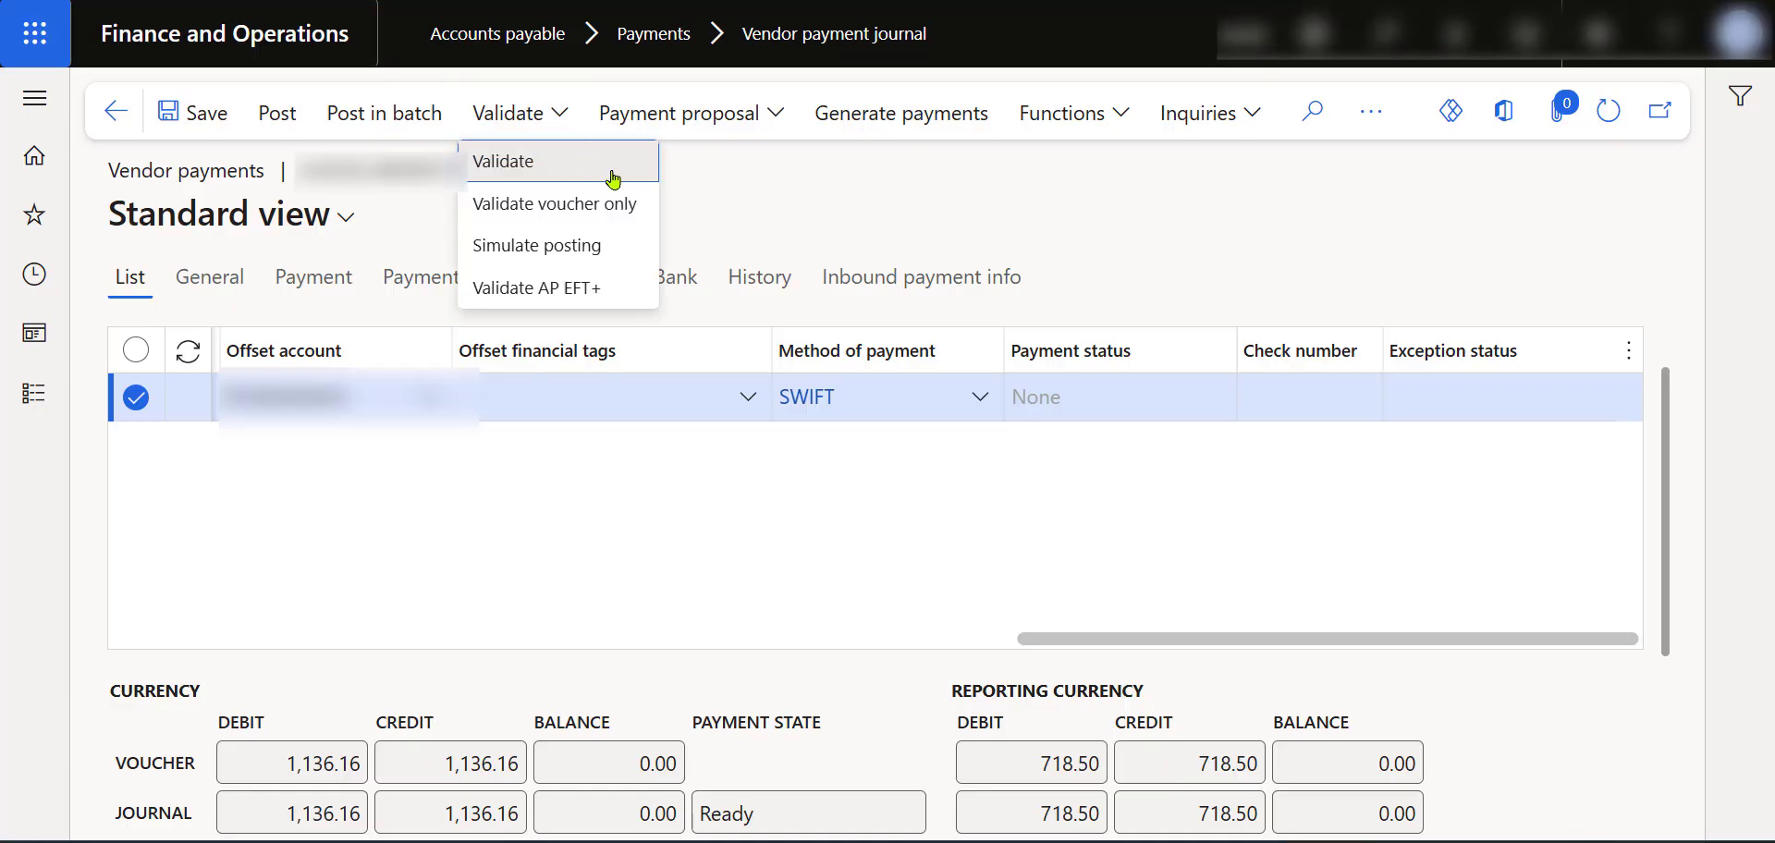
click(564, 291)
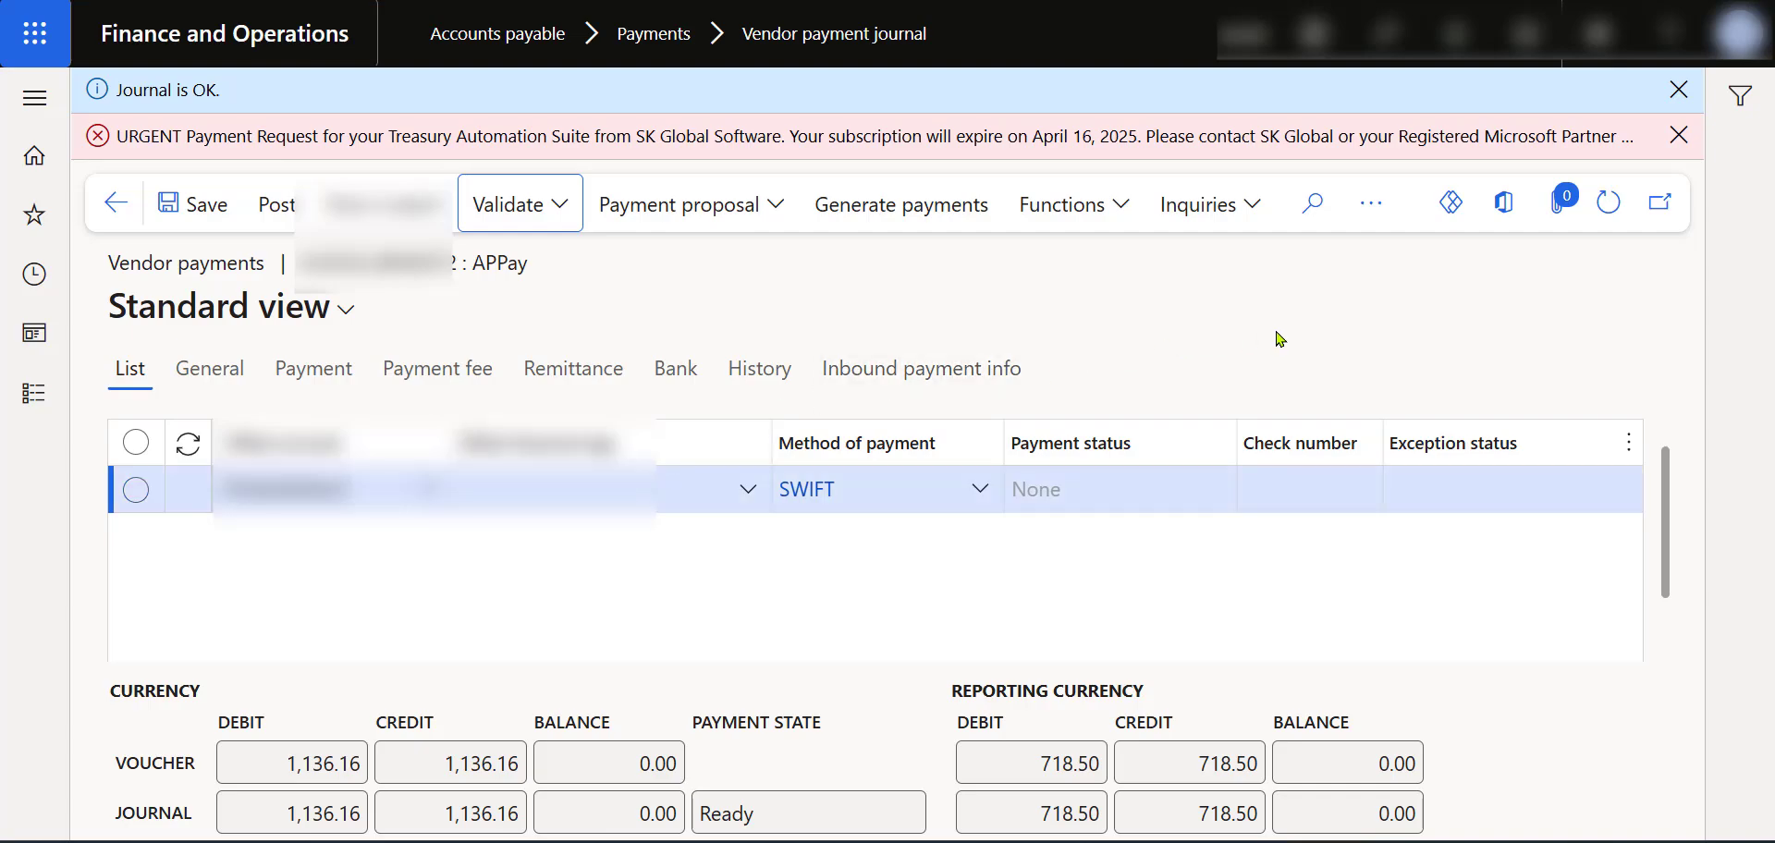
Dismiss the subscription notice and change the payment journal's AP EFT+ state to send now
click(1679, 136)
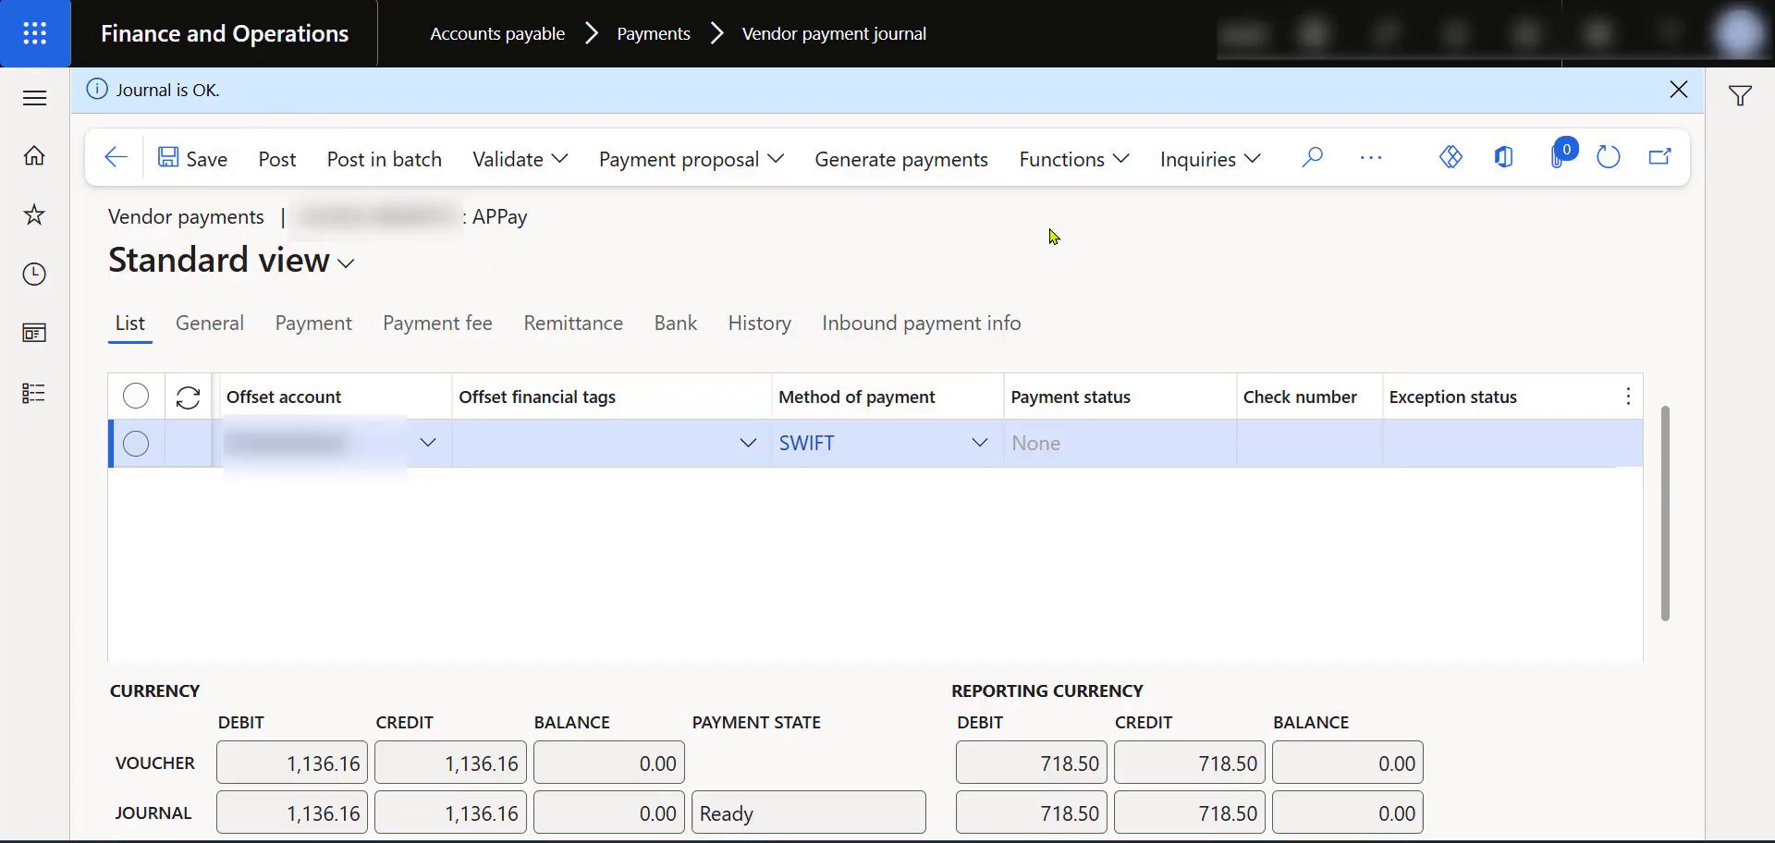
click(1117, 174)
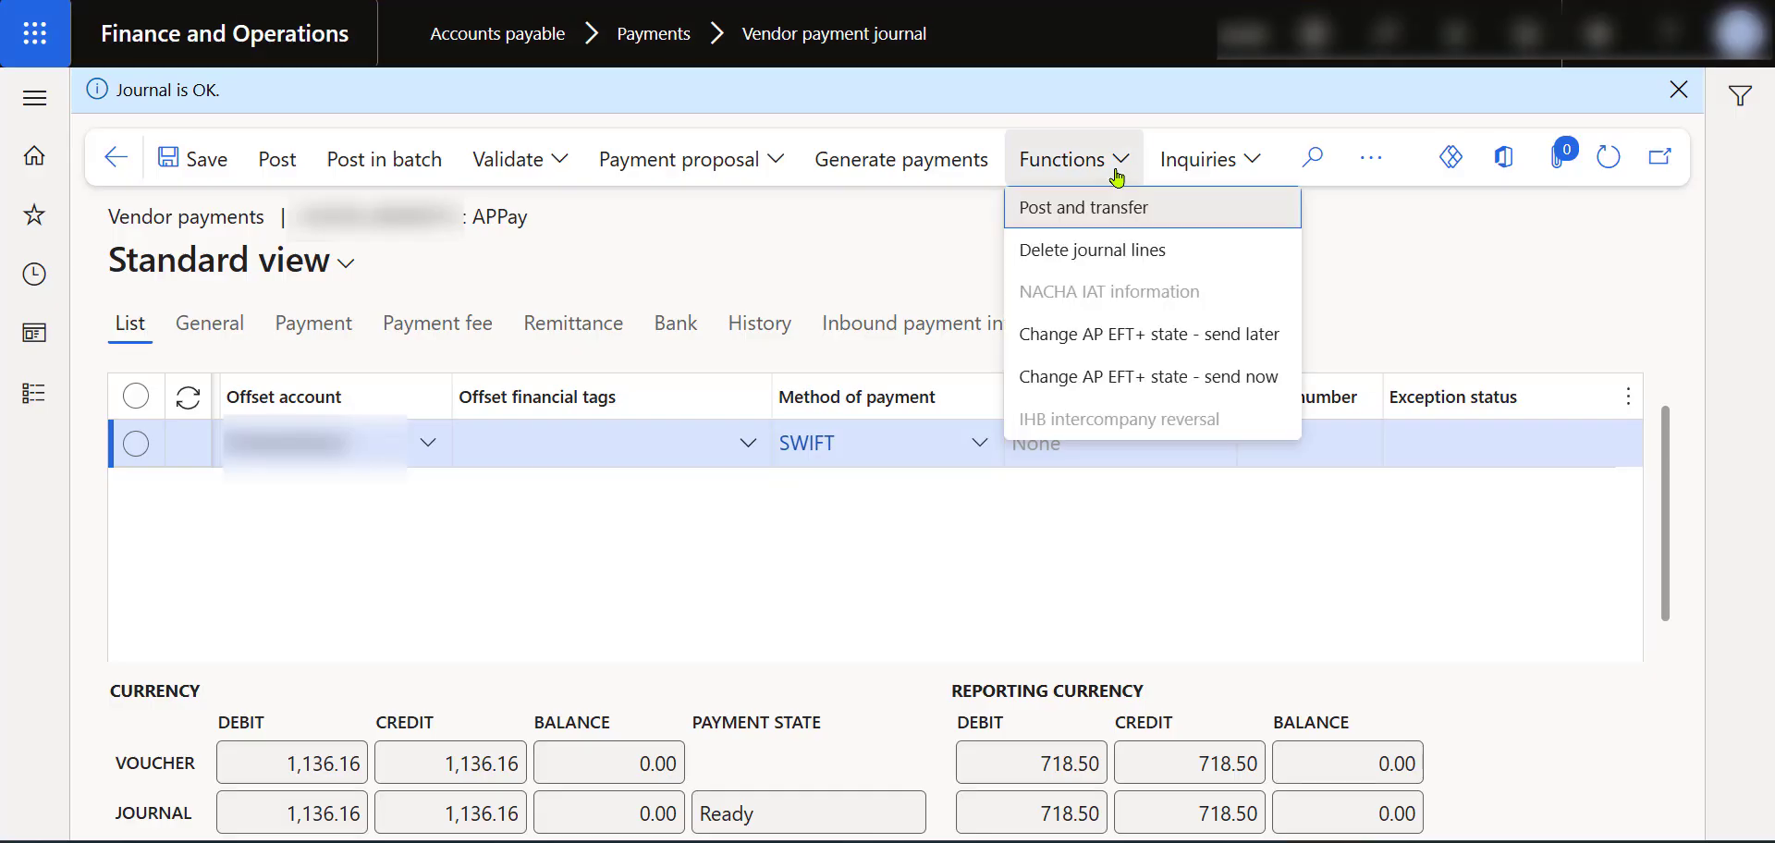
click(1153, 388)
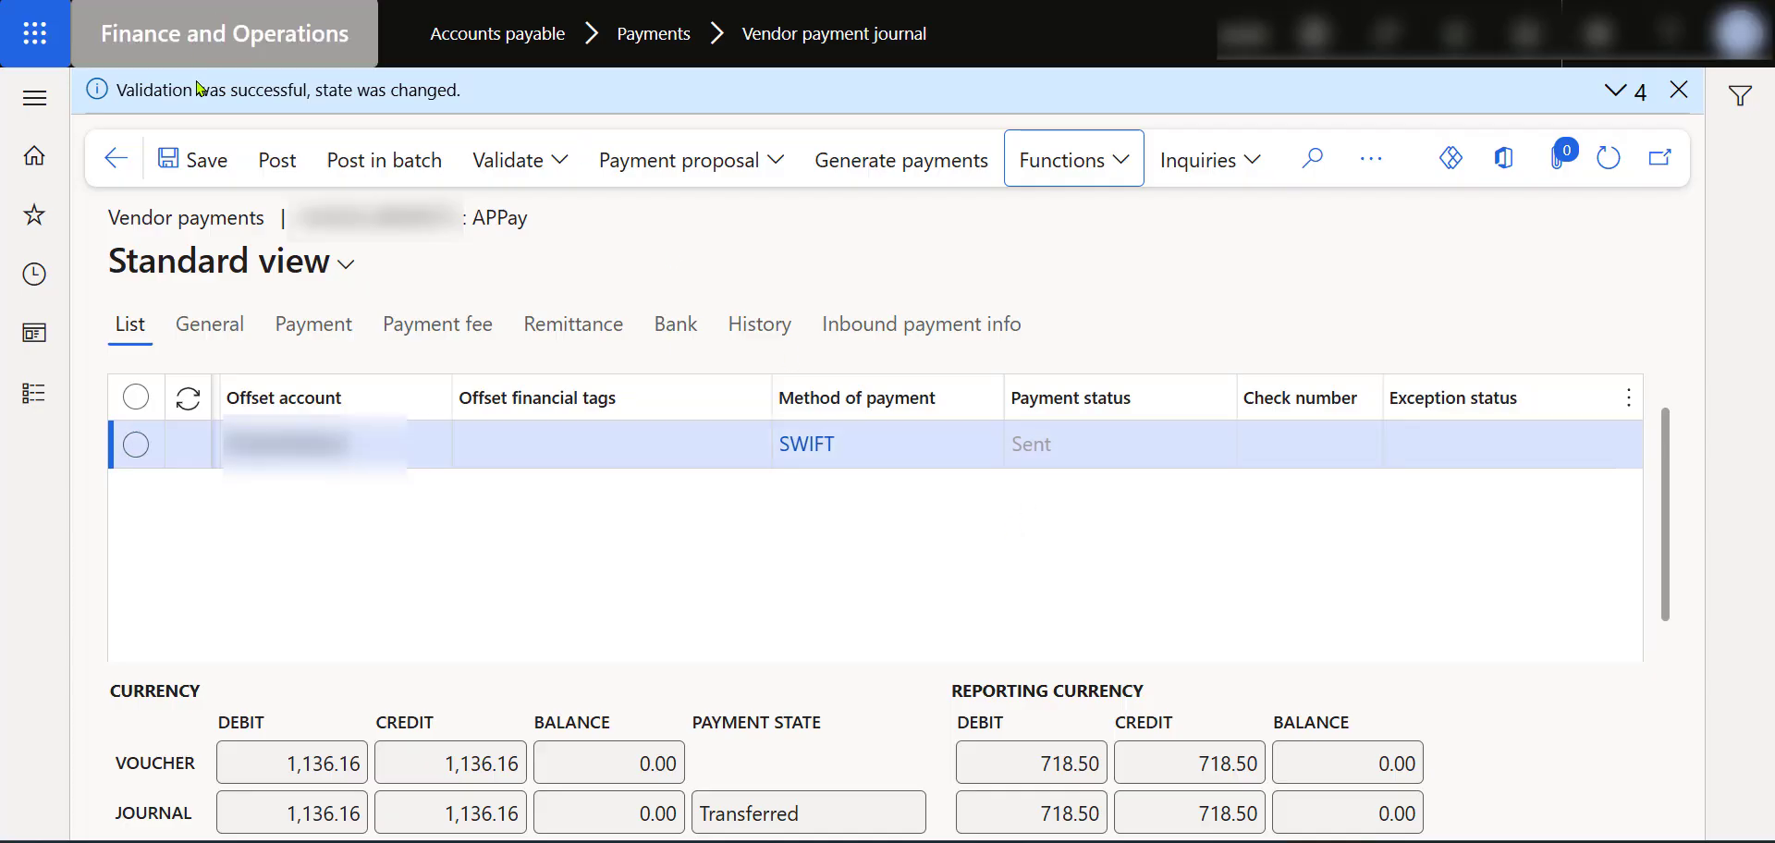
Return to the vendor payment journal list and check the journal's payment state
click(115, 159)
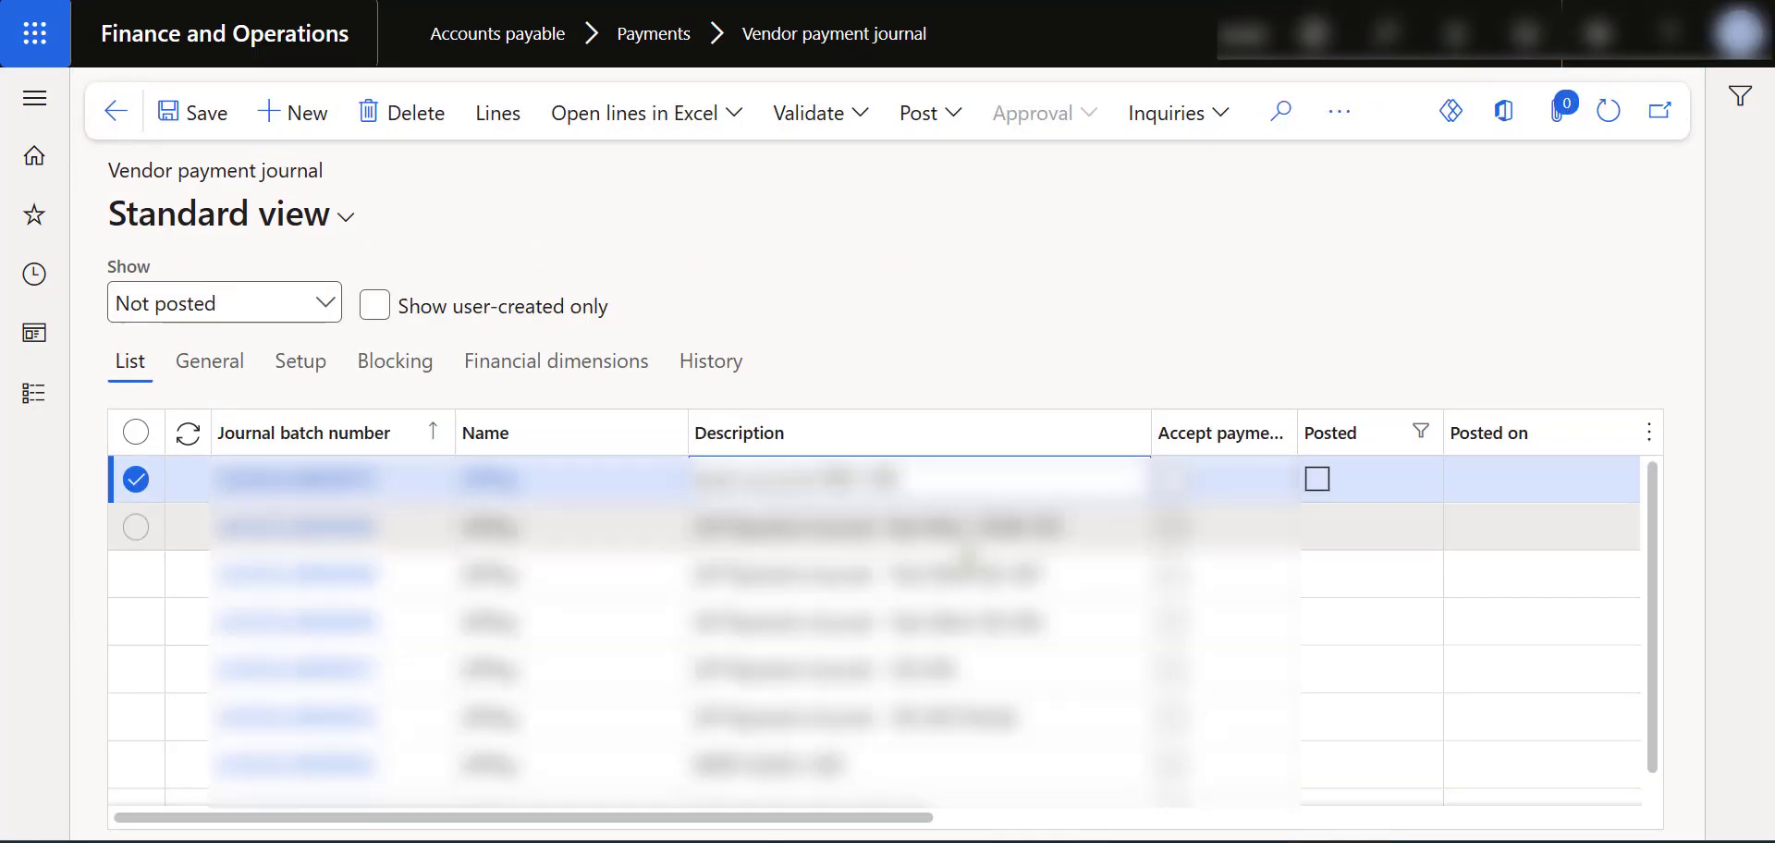
click(1012, 818)
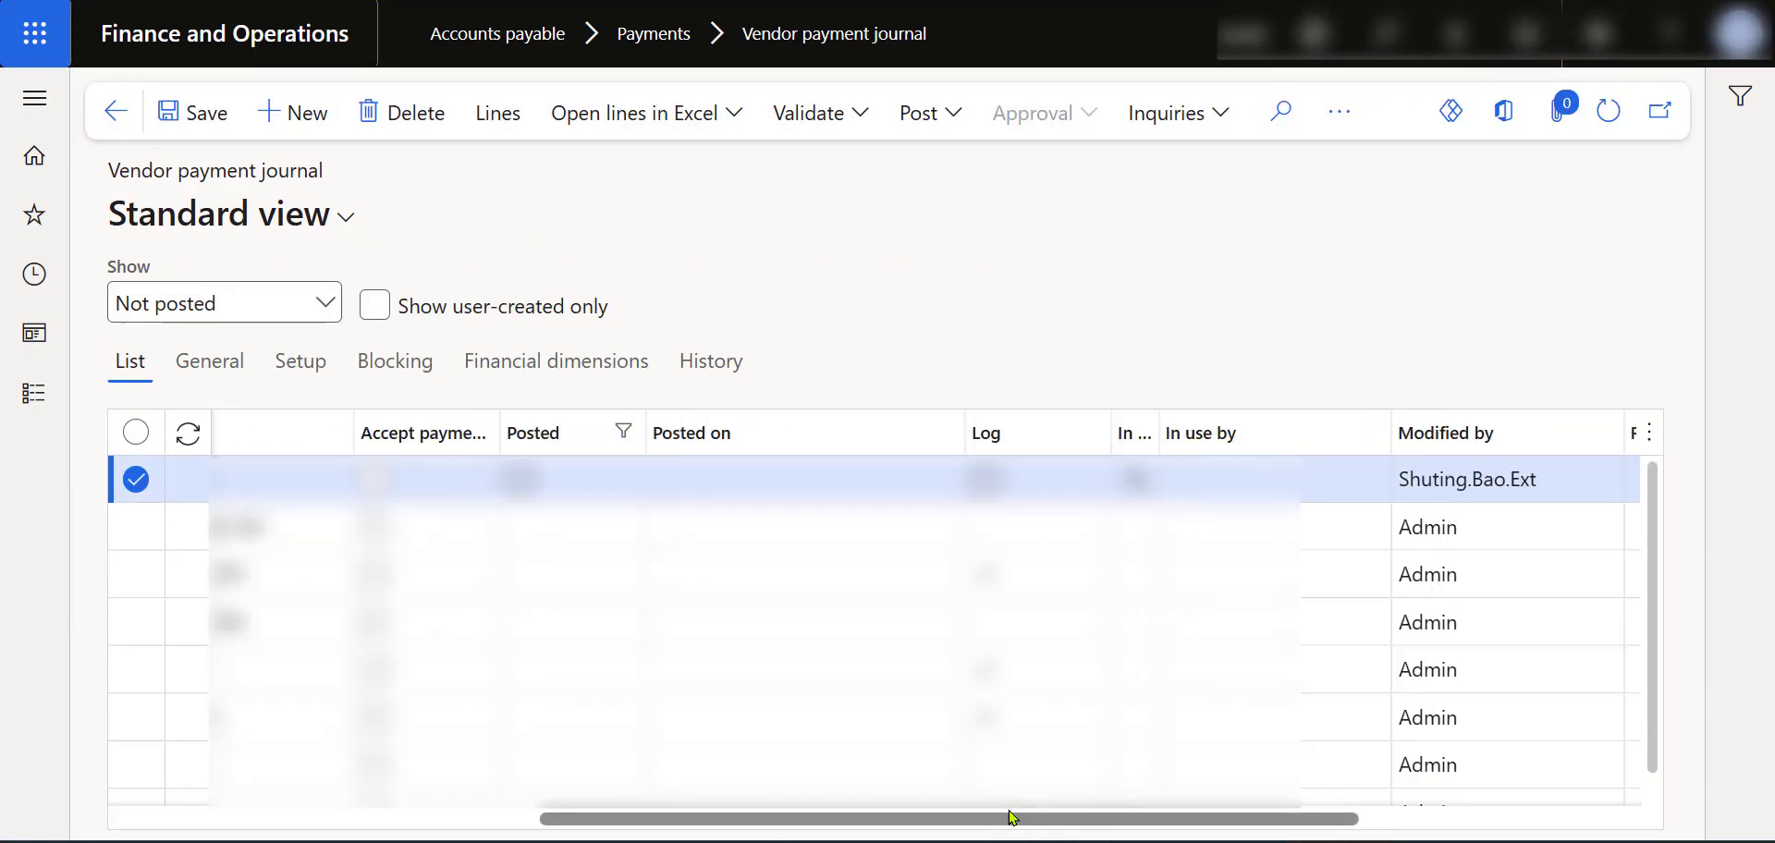
drag(1016, 818, 1316, 818)
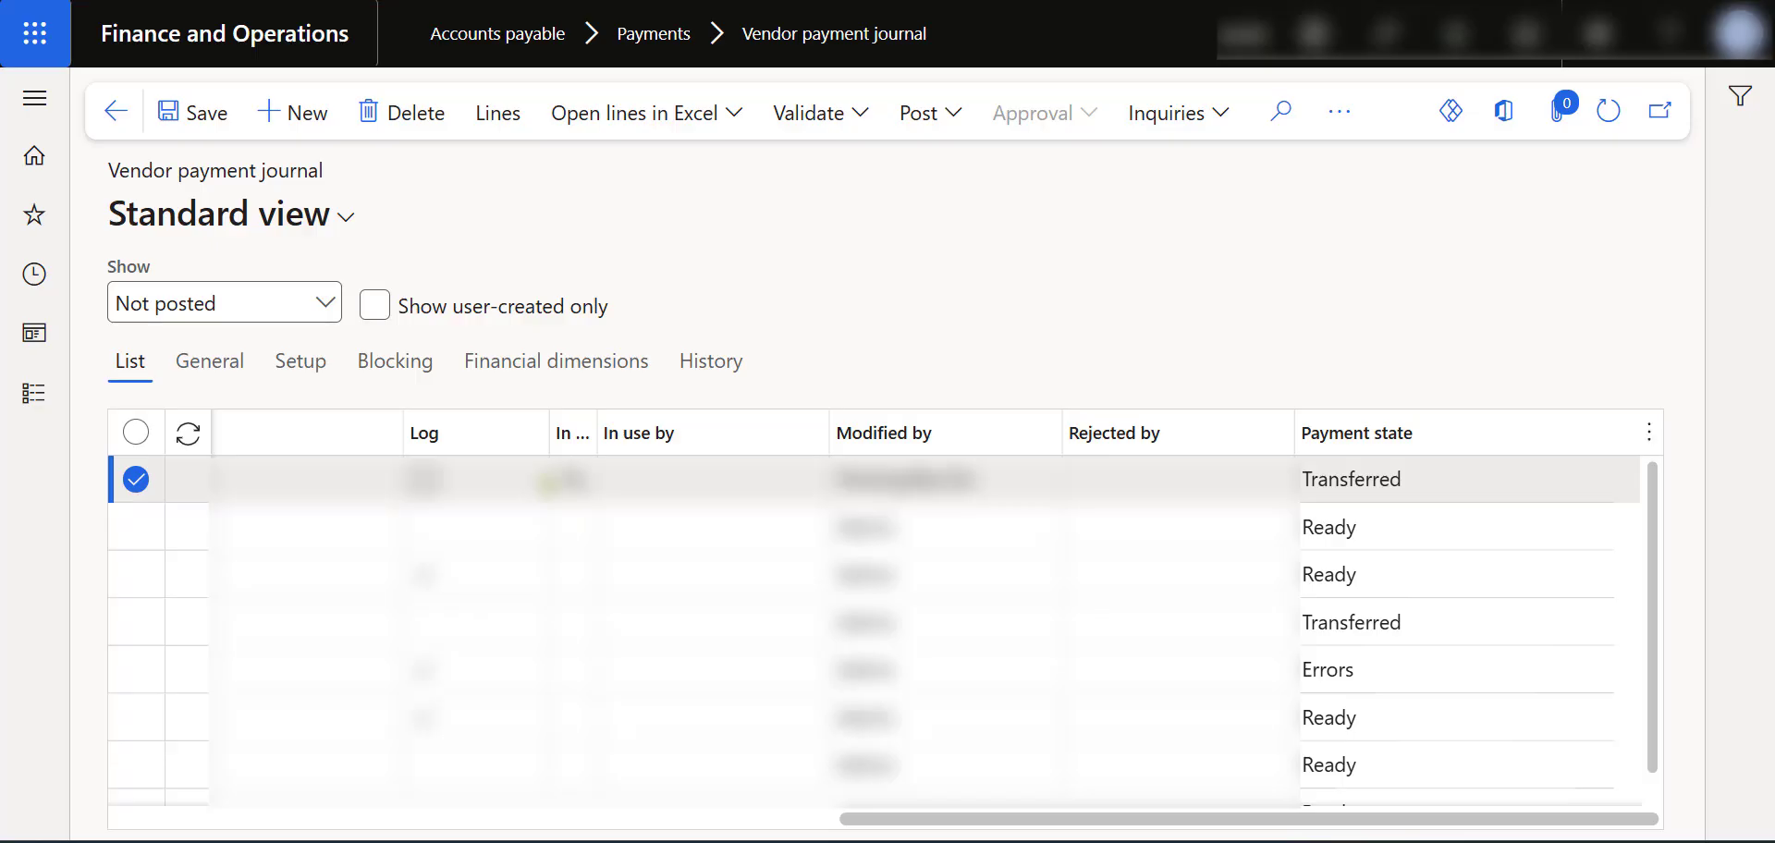
Check the payment states of the posted journals, restore the Not posted list and look through its journals
click(317, 319)
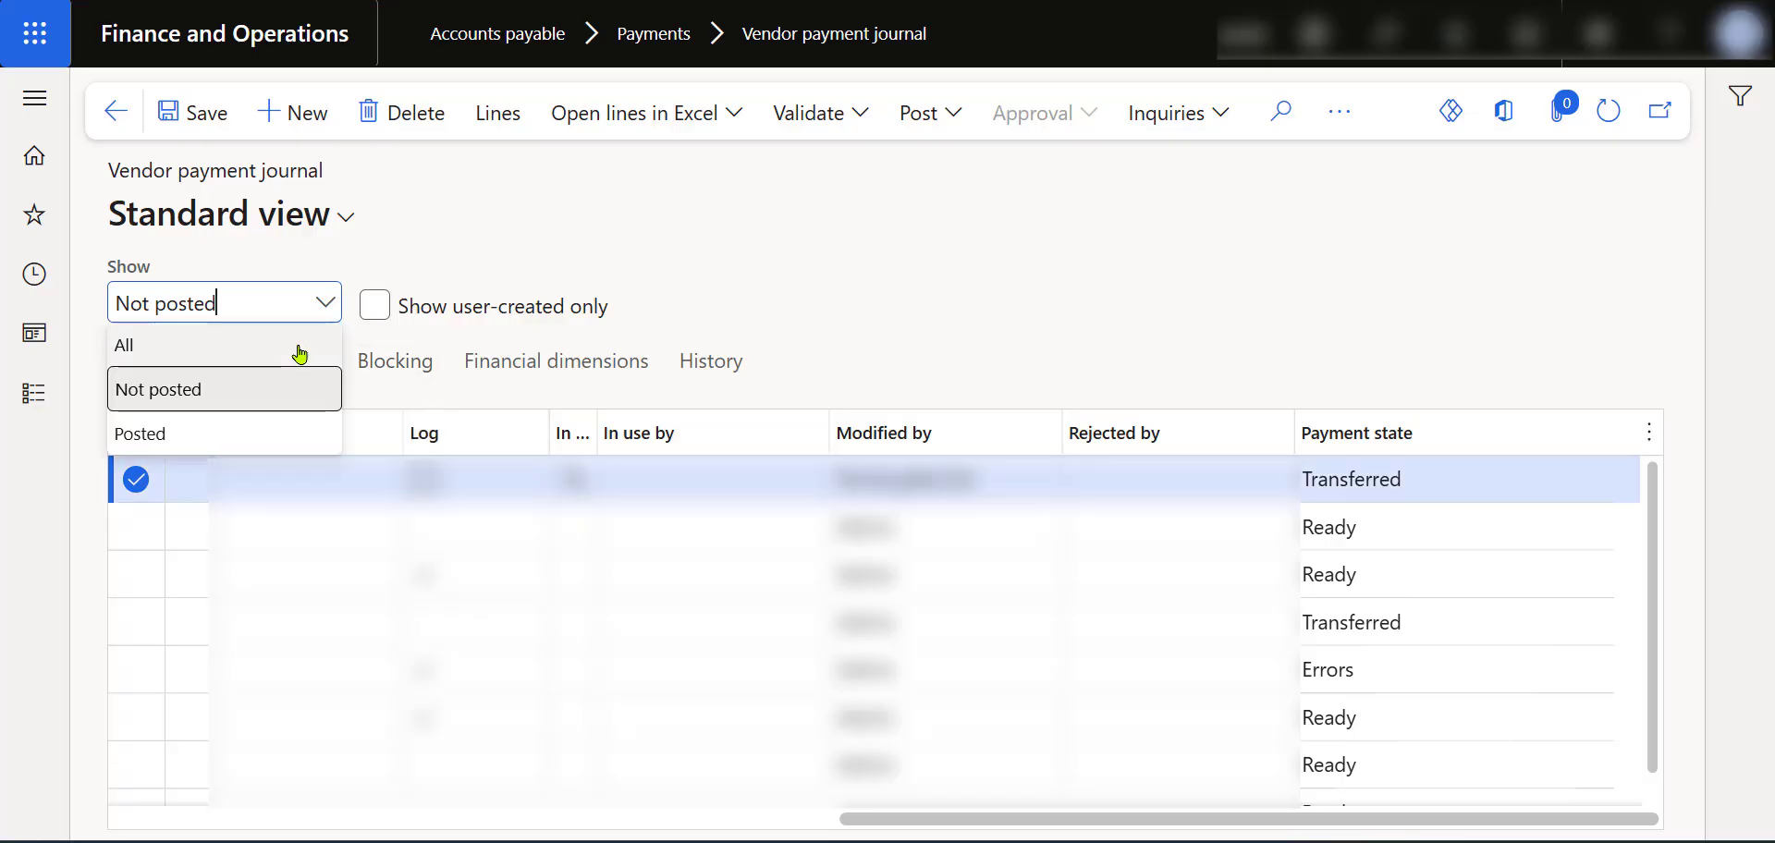
click(230, 433)
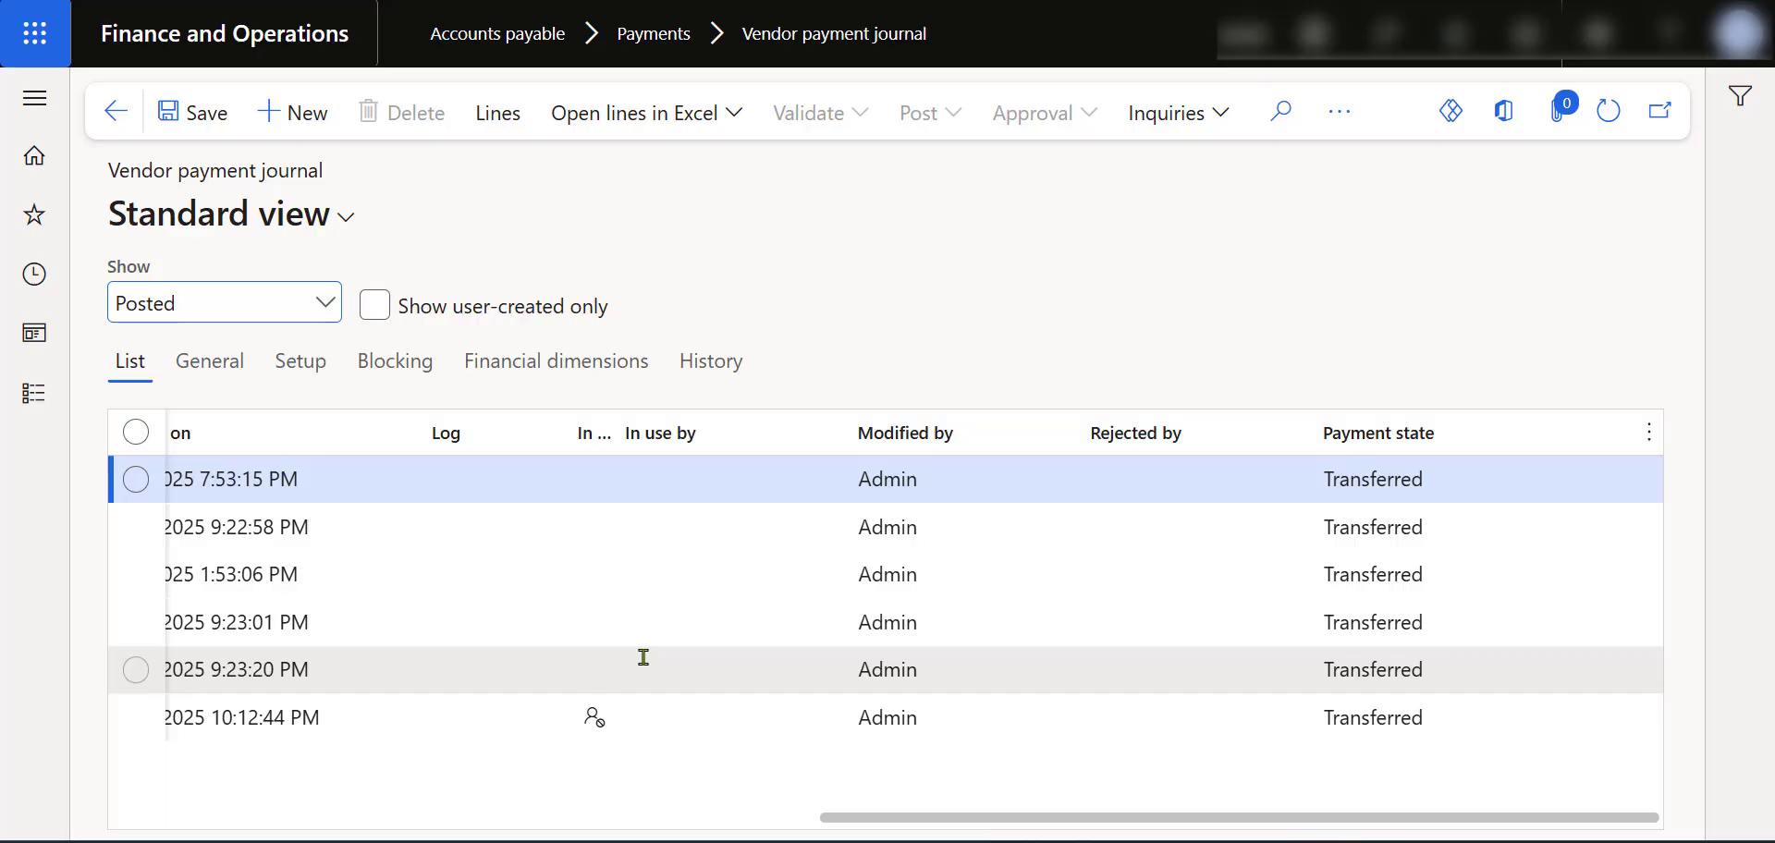
click(325, 304)
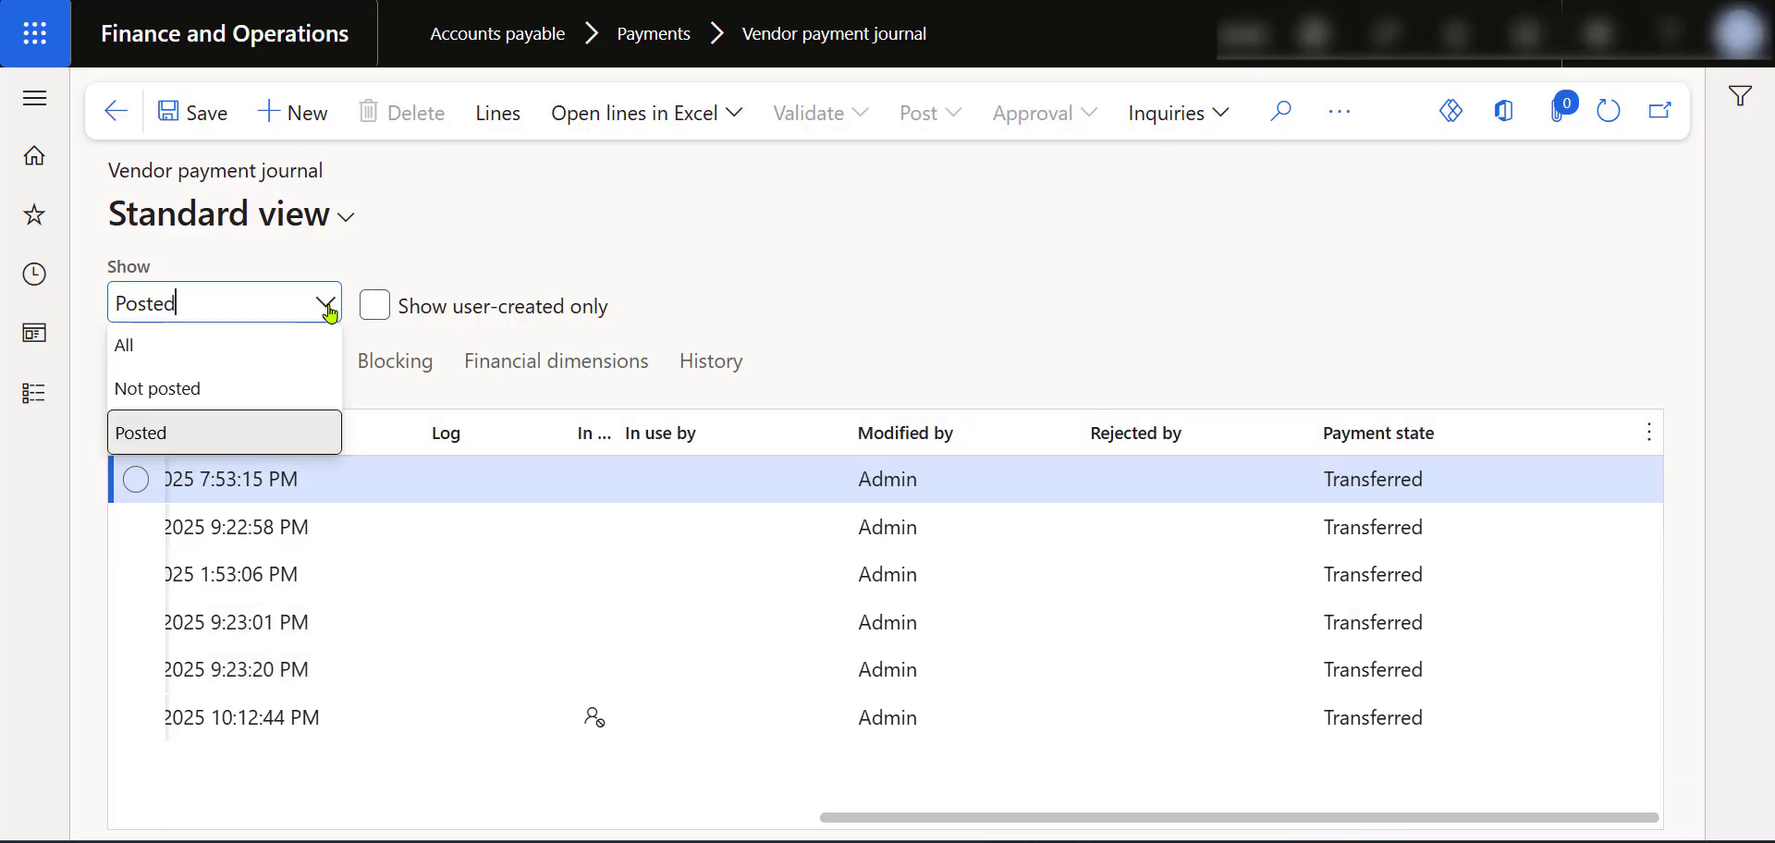
click(261, 387)
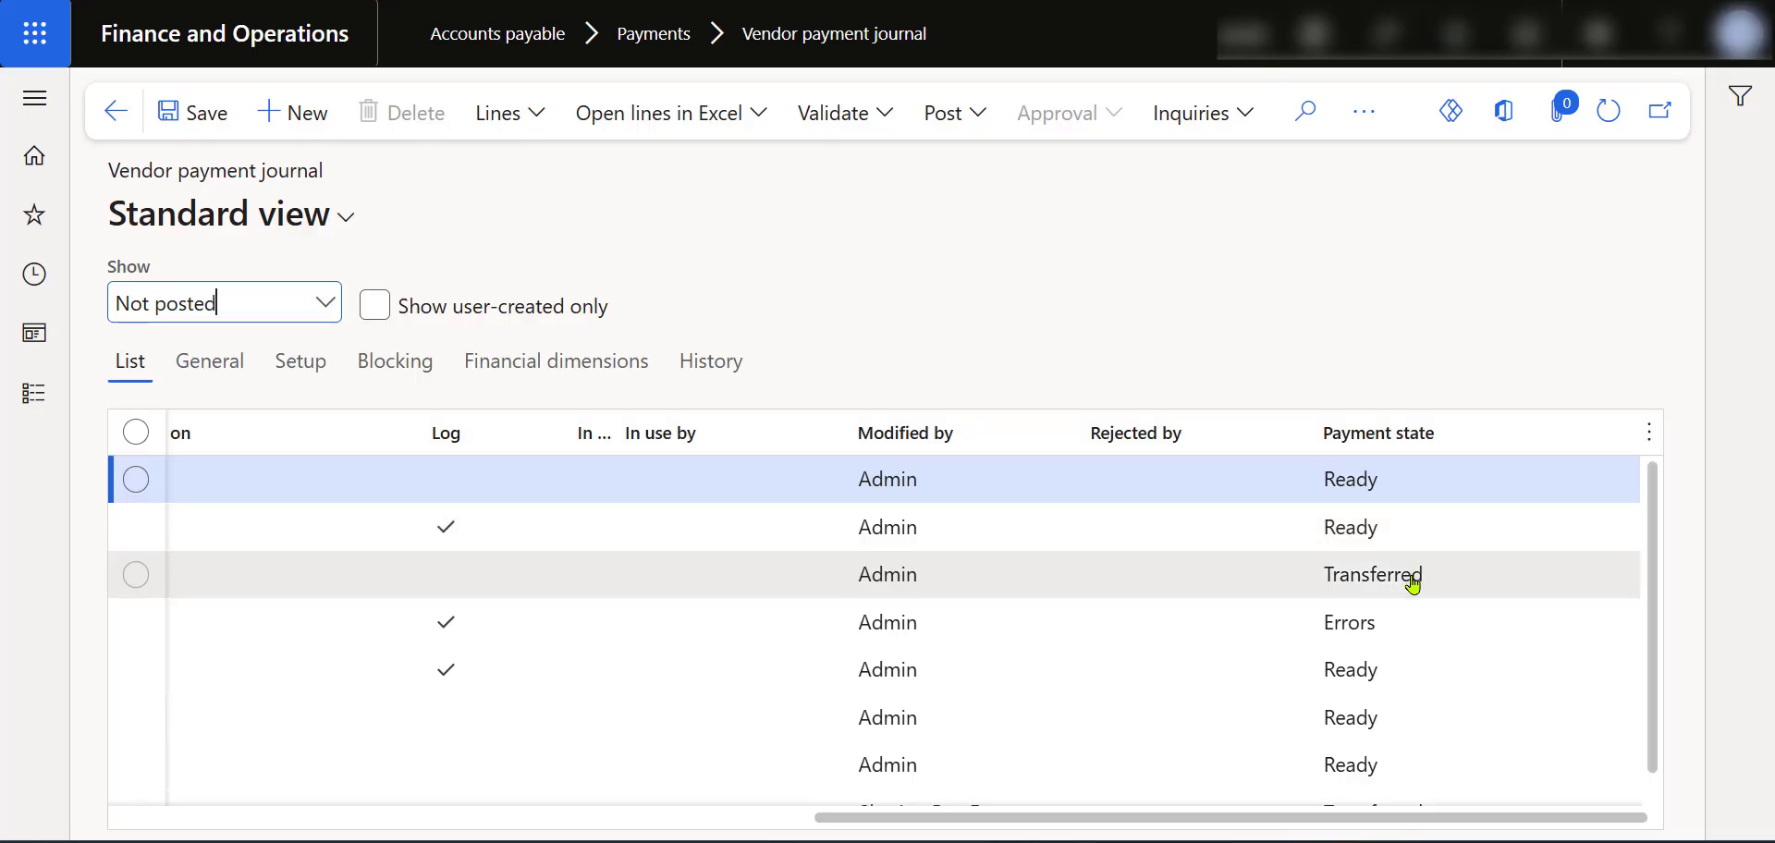
click(1379, 582)
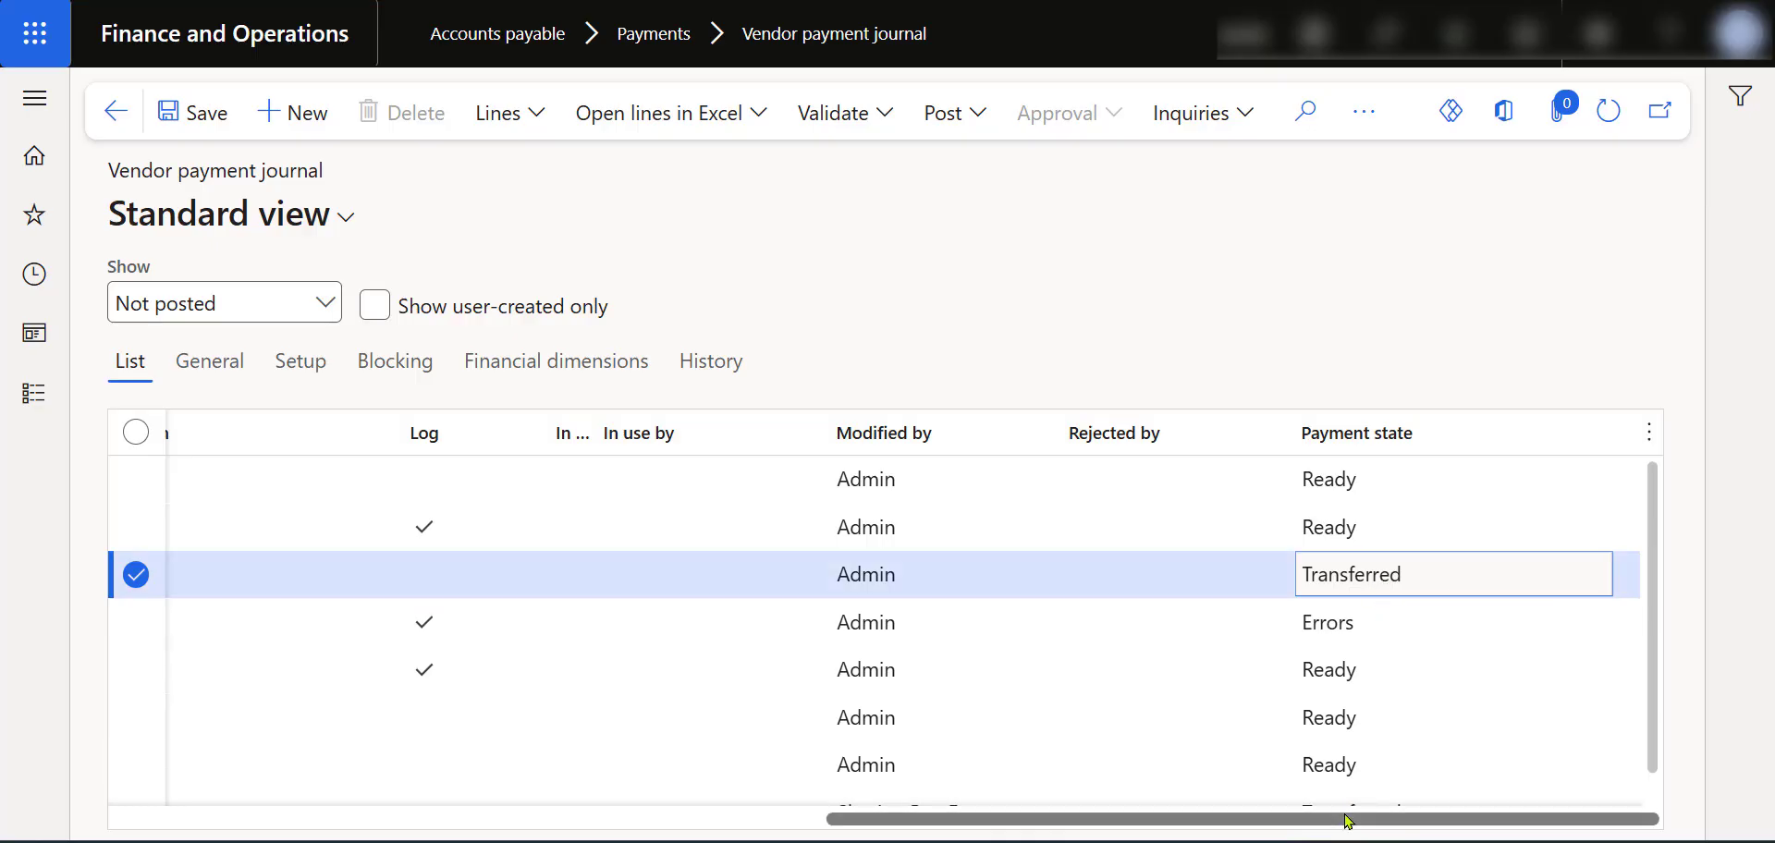
drag(1345, 816, 1337, 818)
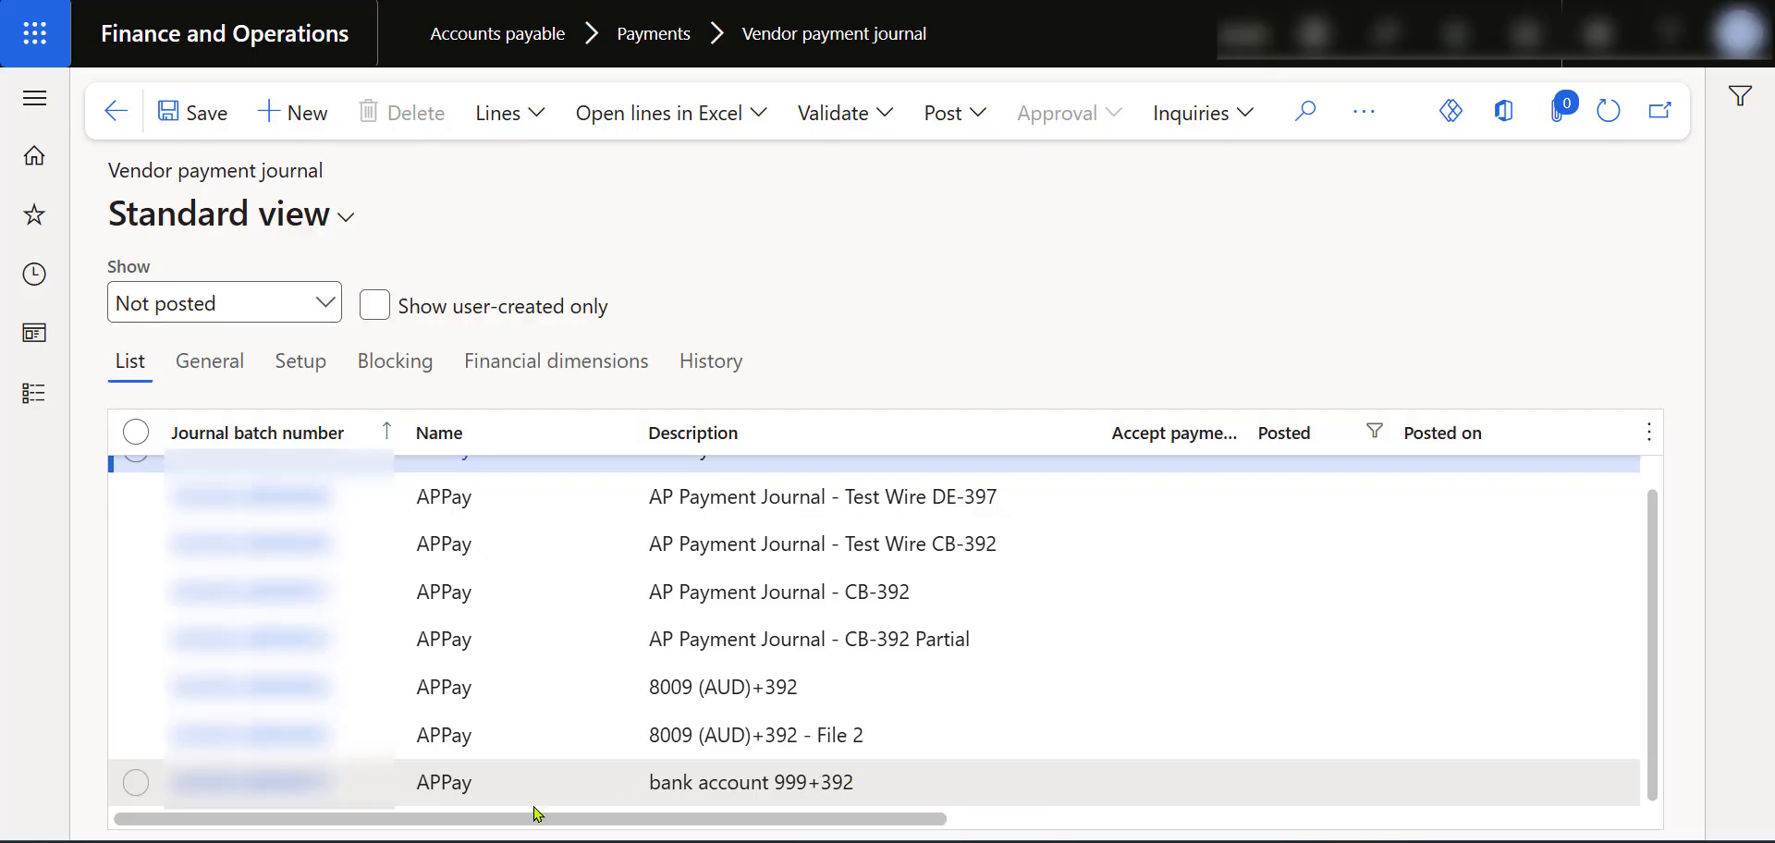
Open the AP EFT+ snapshot from the lines of journal bank account 999+392 and examine its outbound record
click(665, 784)
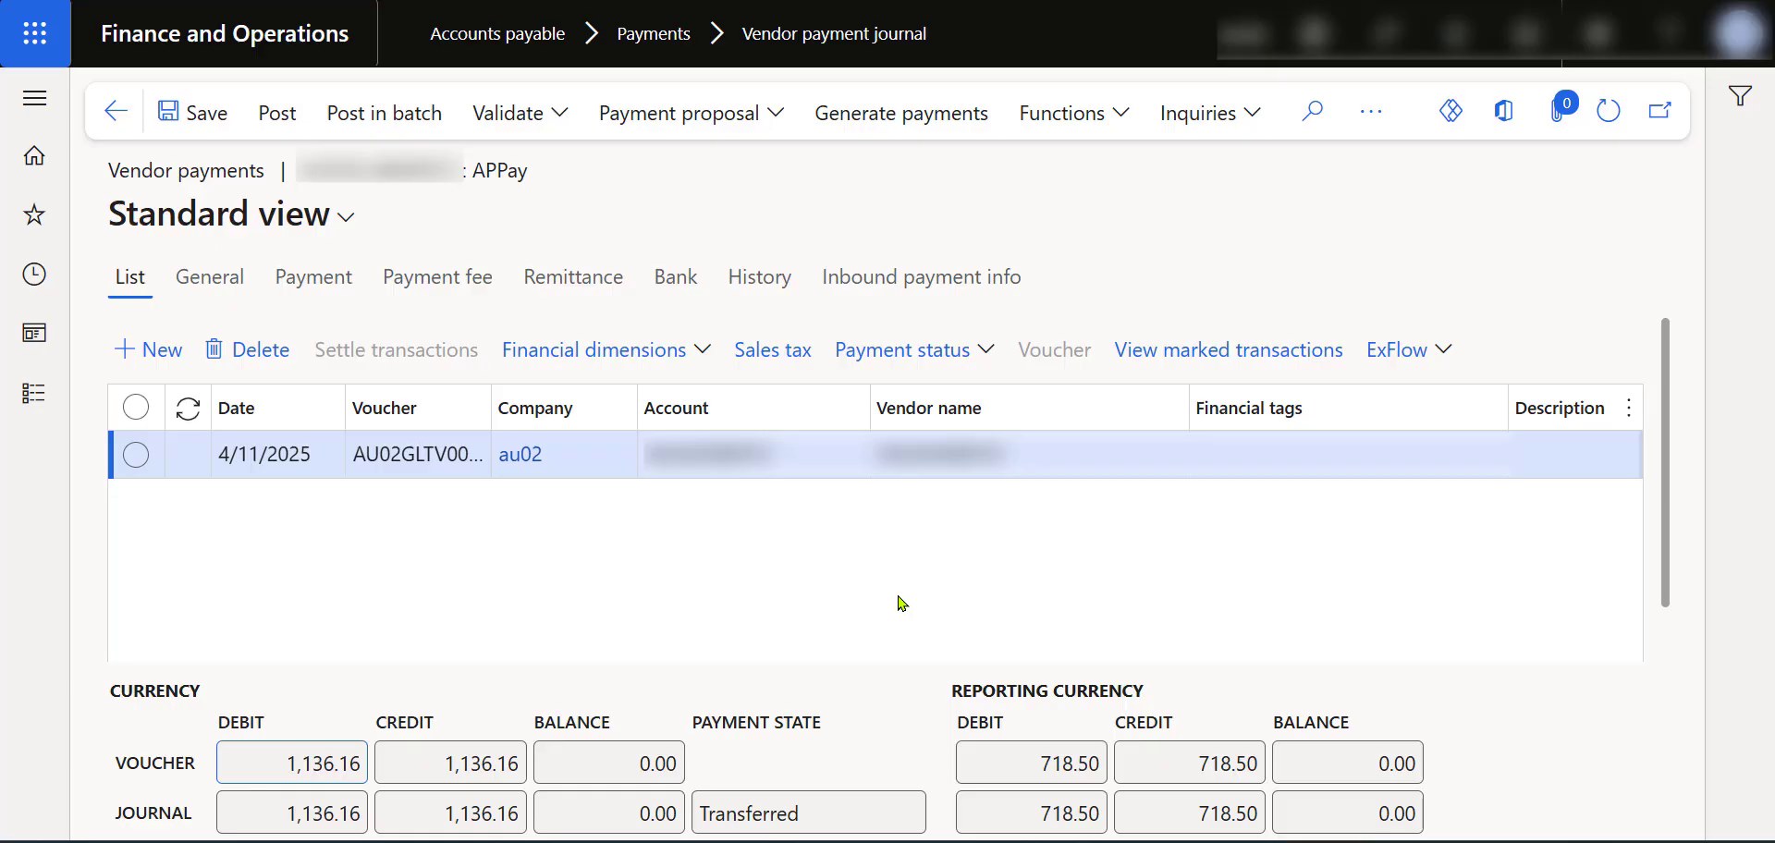
click(1246, 130)
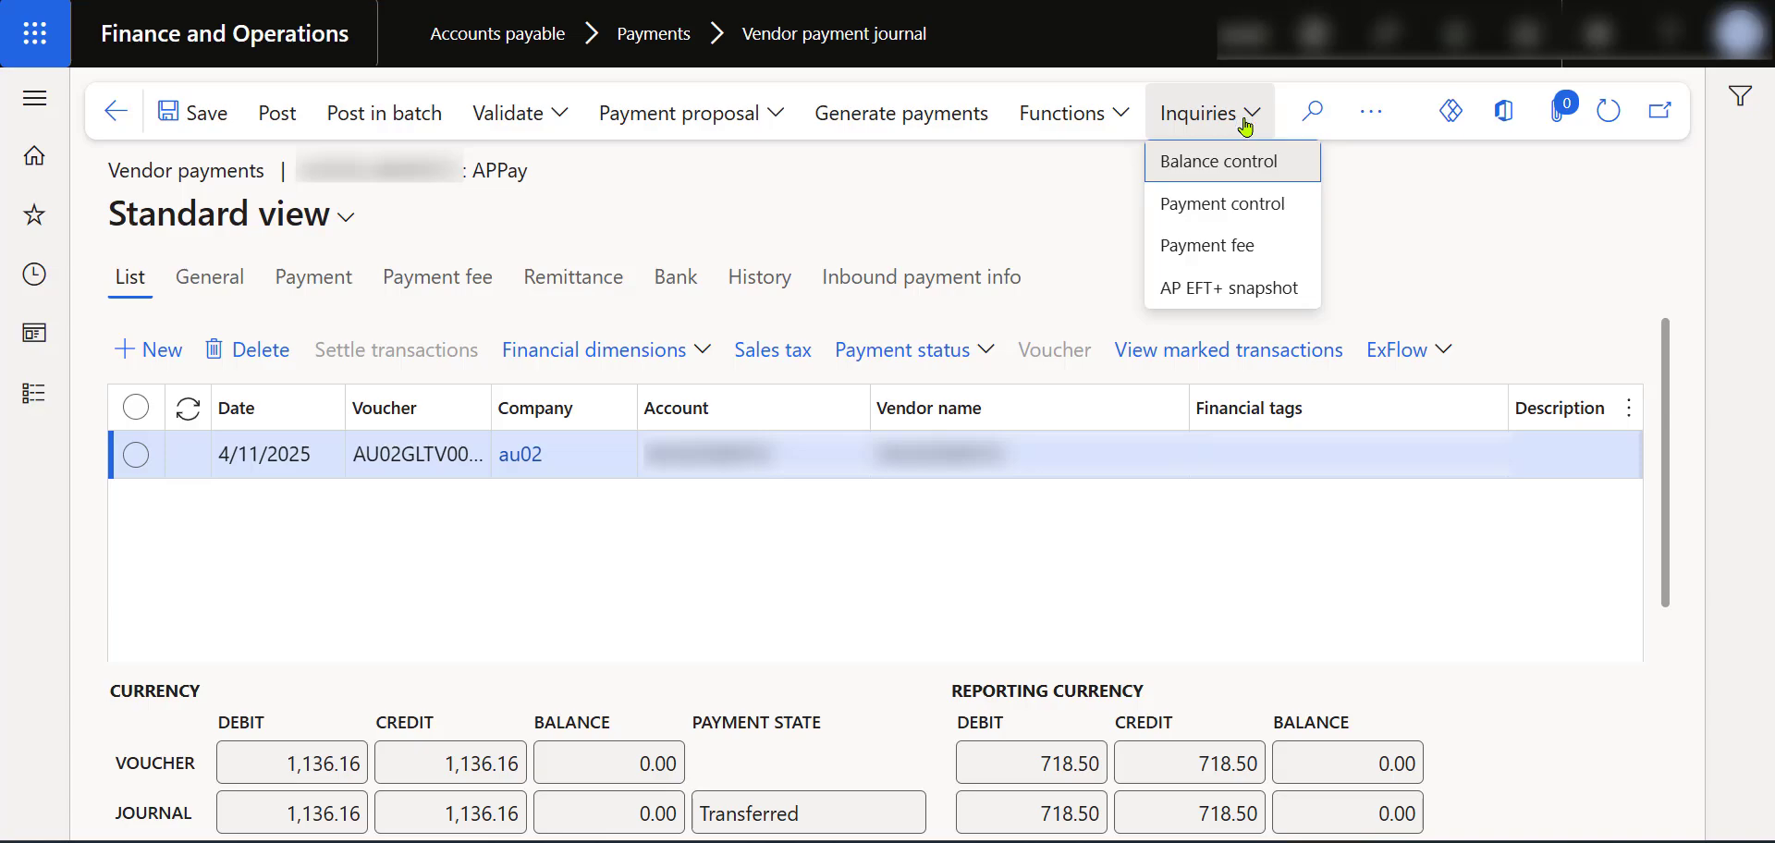
click(1237, 294)
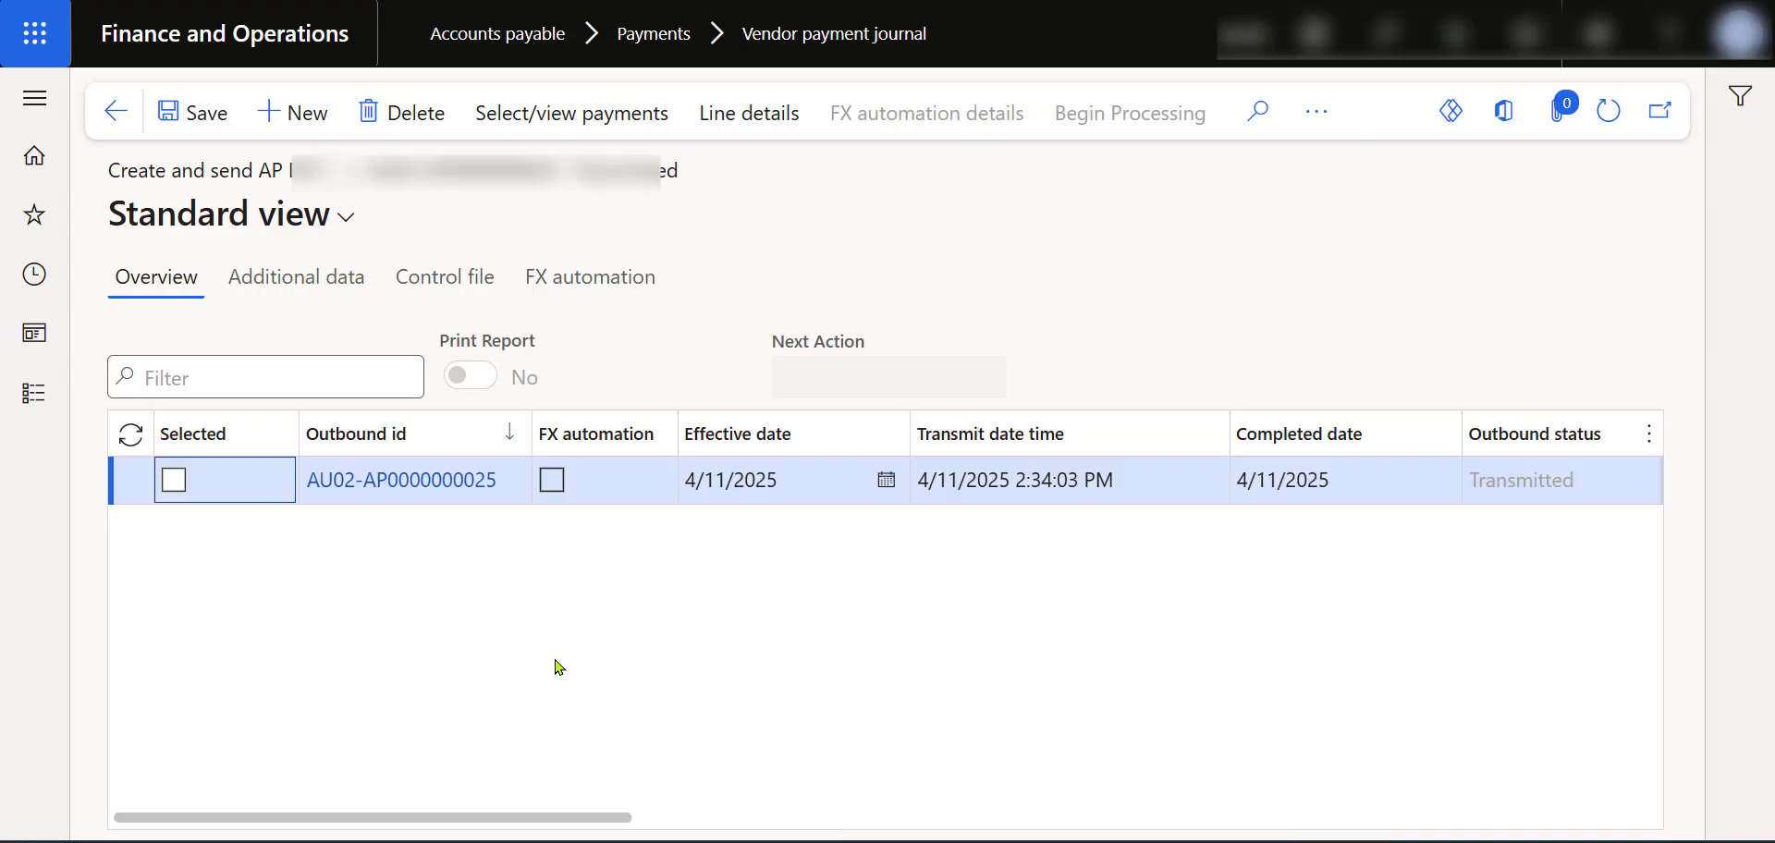
drag(571, 817, 1017, 819)
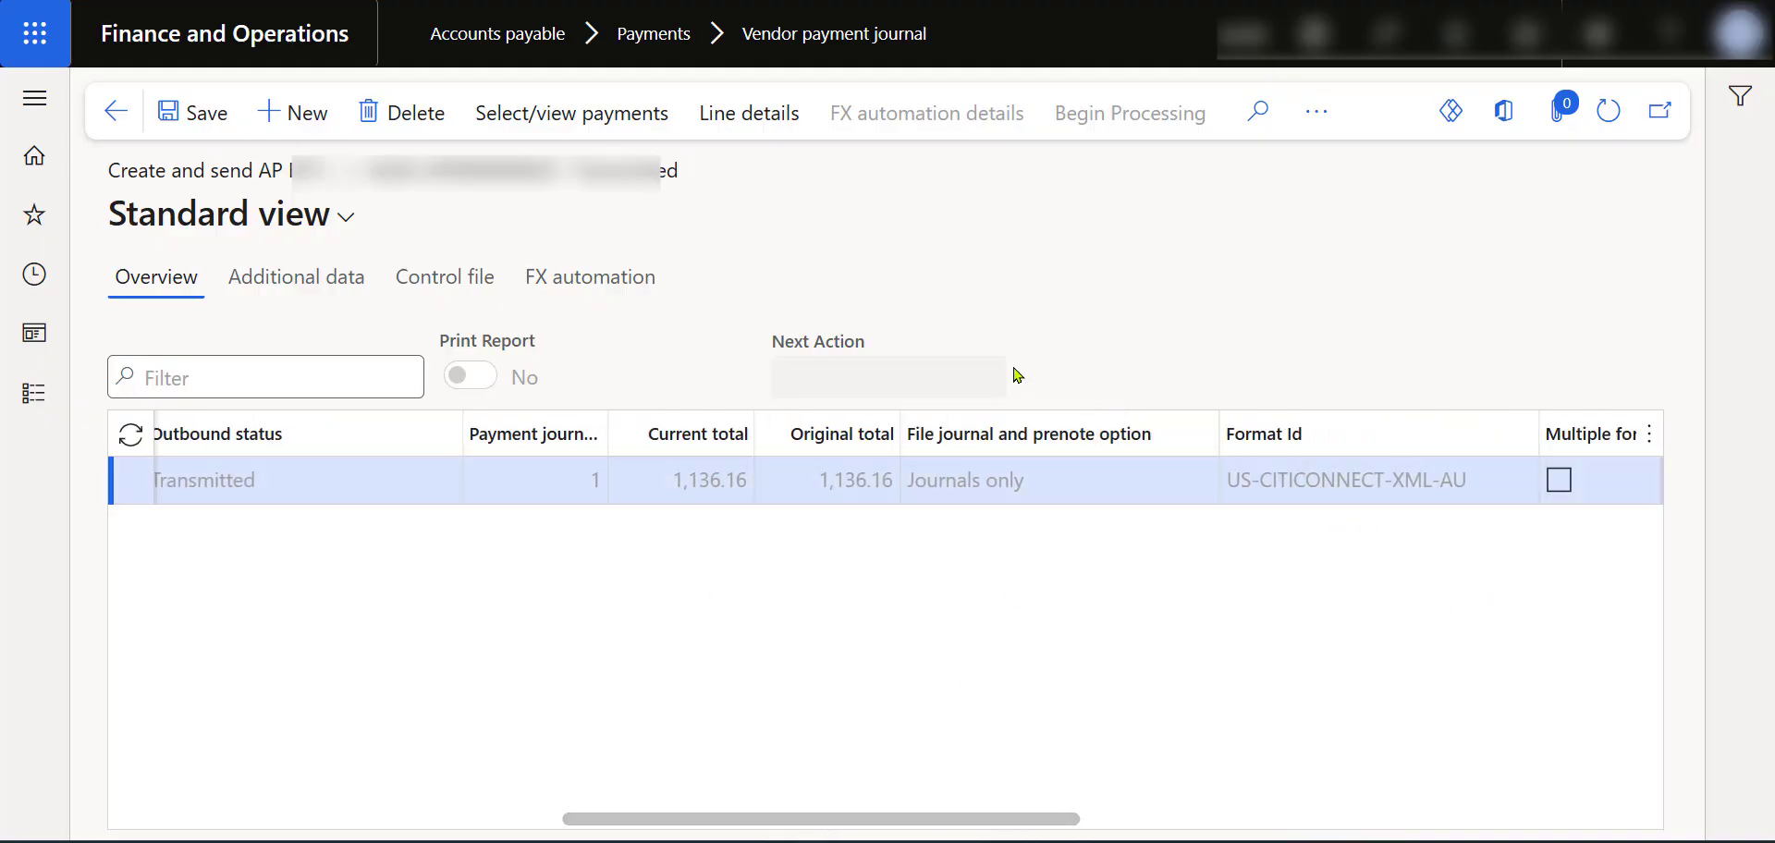
Open the outbound record's line details and display its generated payment file
click(770, 129)
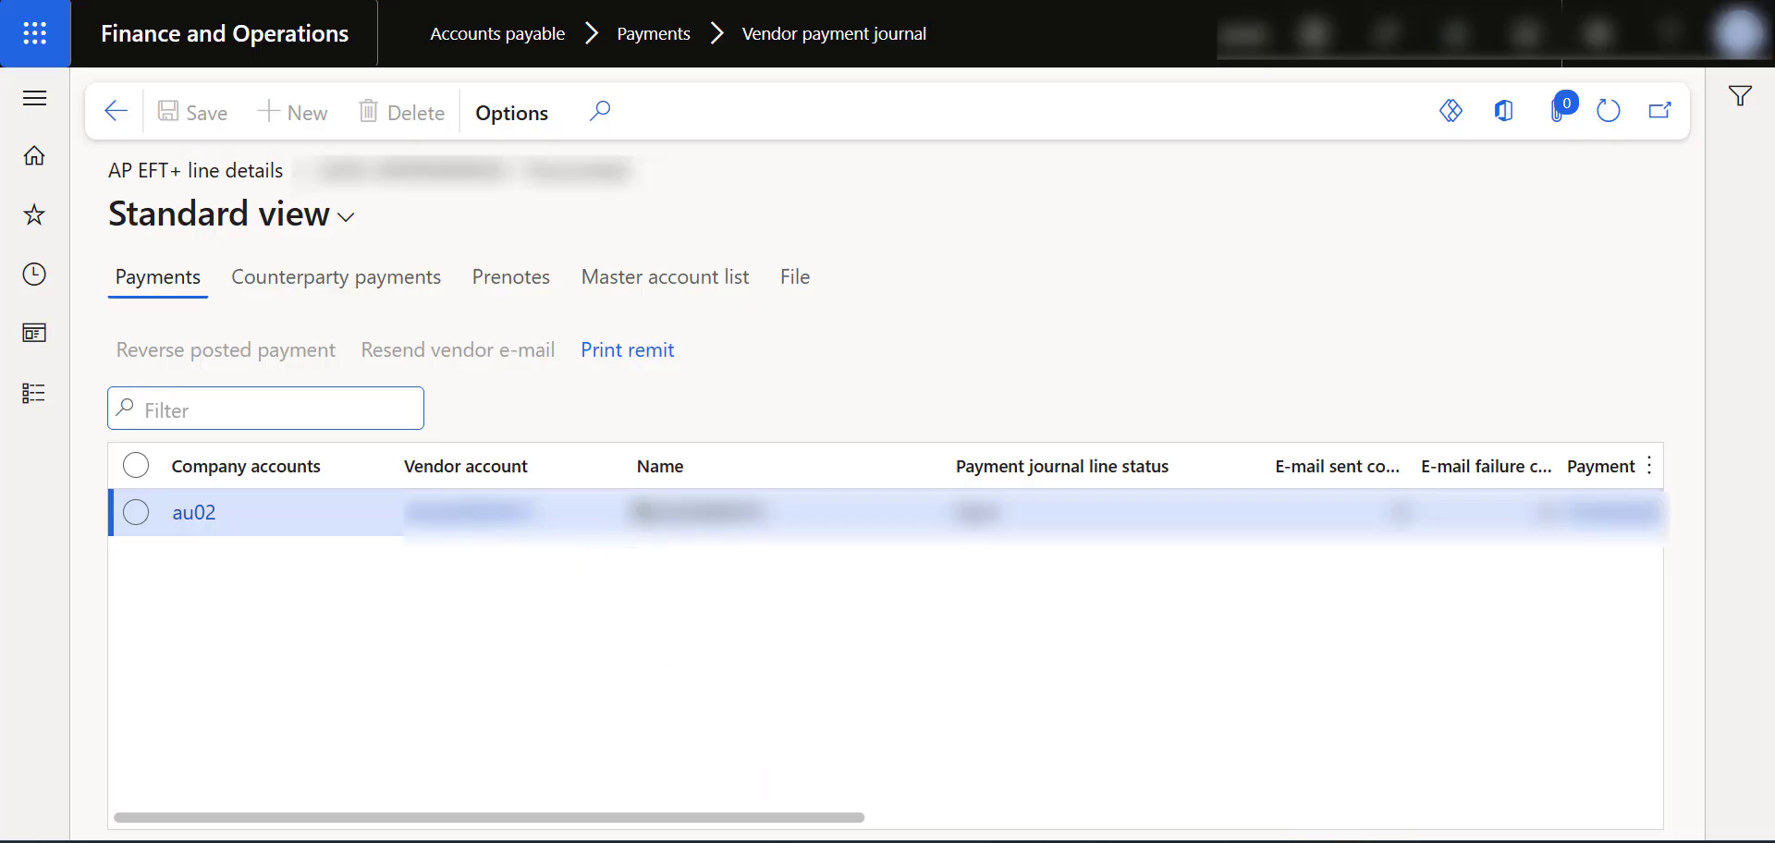
click(796, 282)
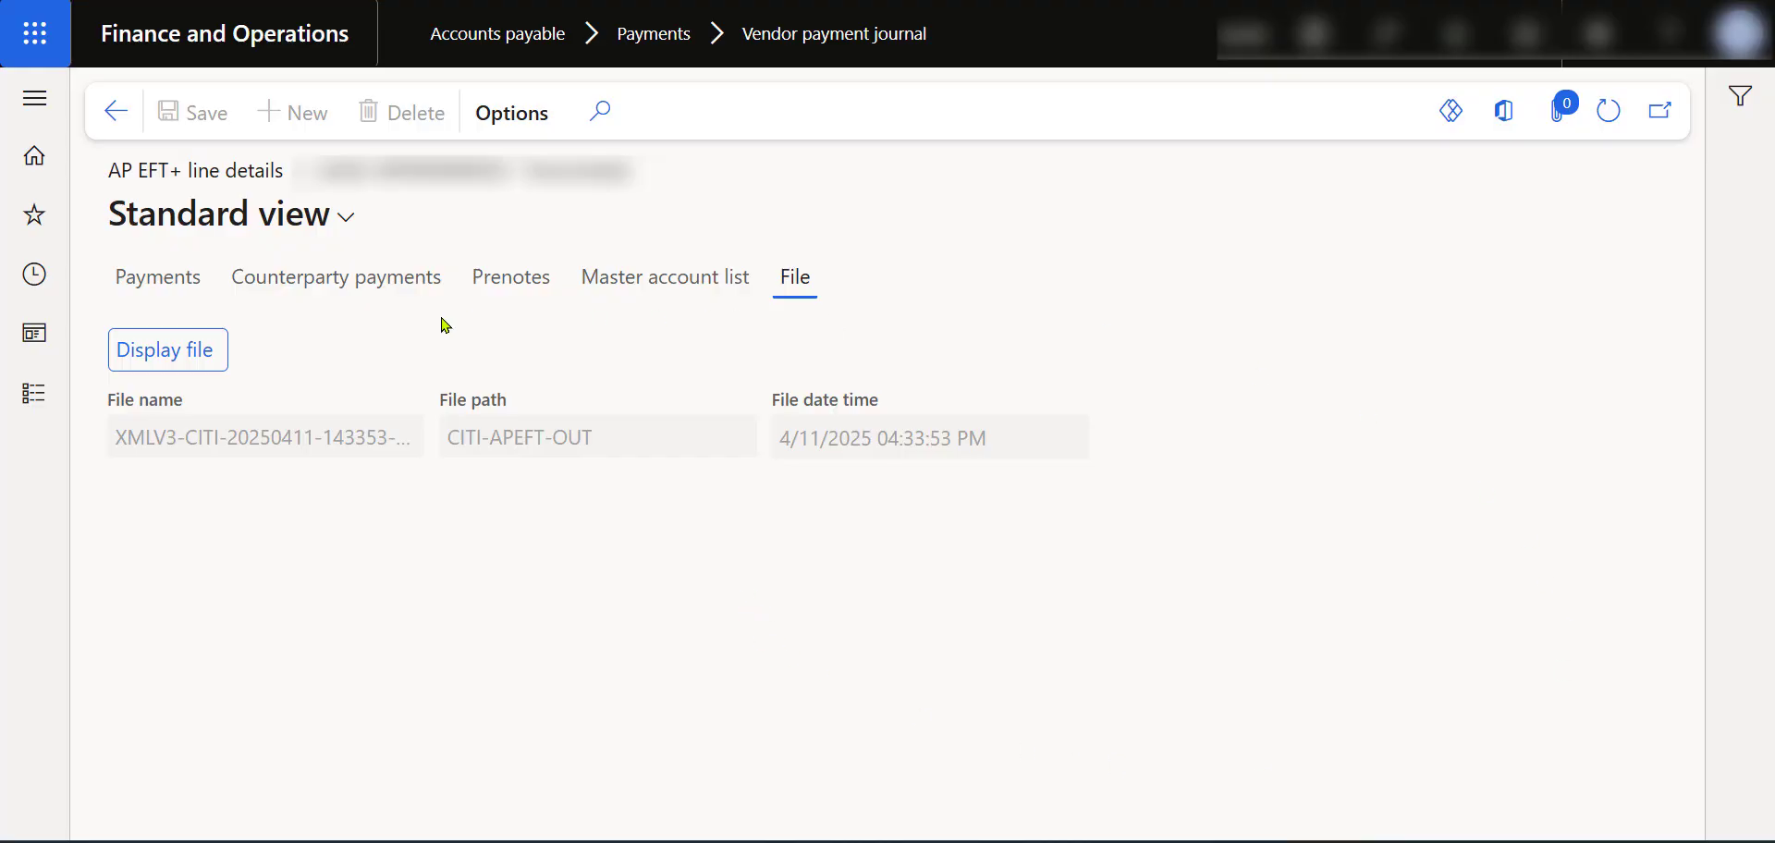
click(206, 361)
Go back to the journal's lines and check the inbound files in its AP EFT+ snapshot
click(142, 112)
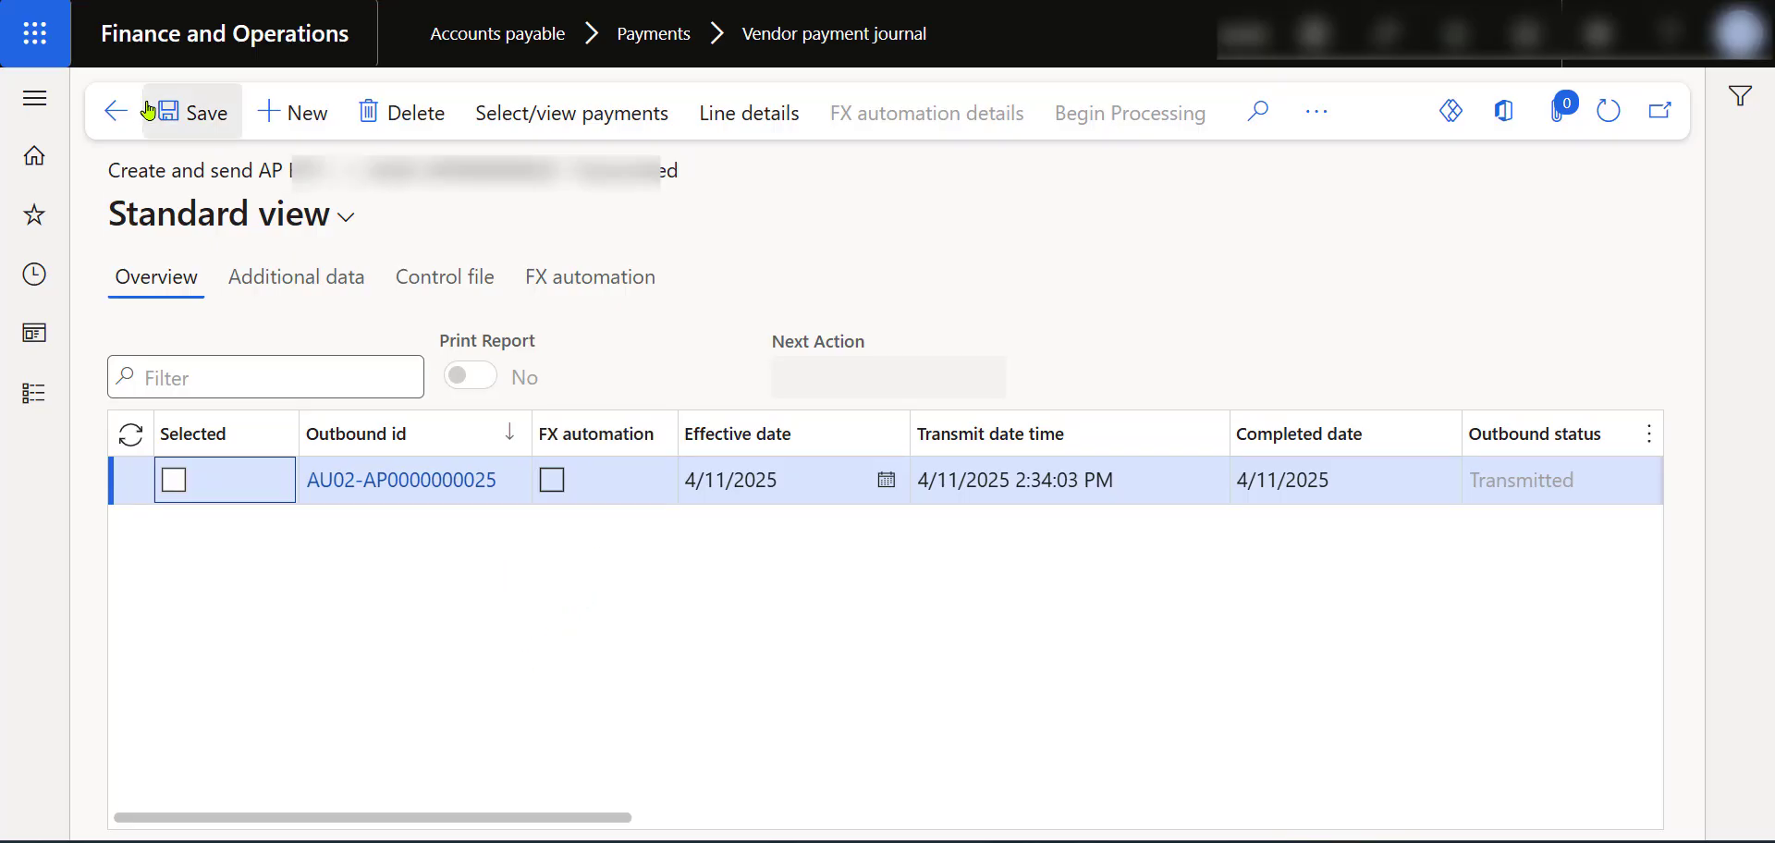
click(117, 112)
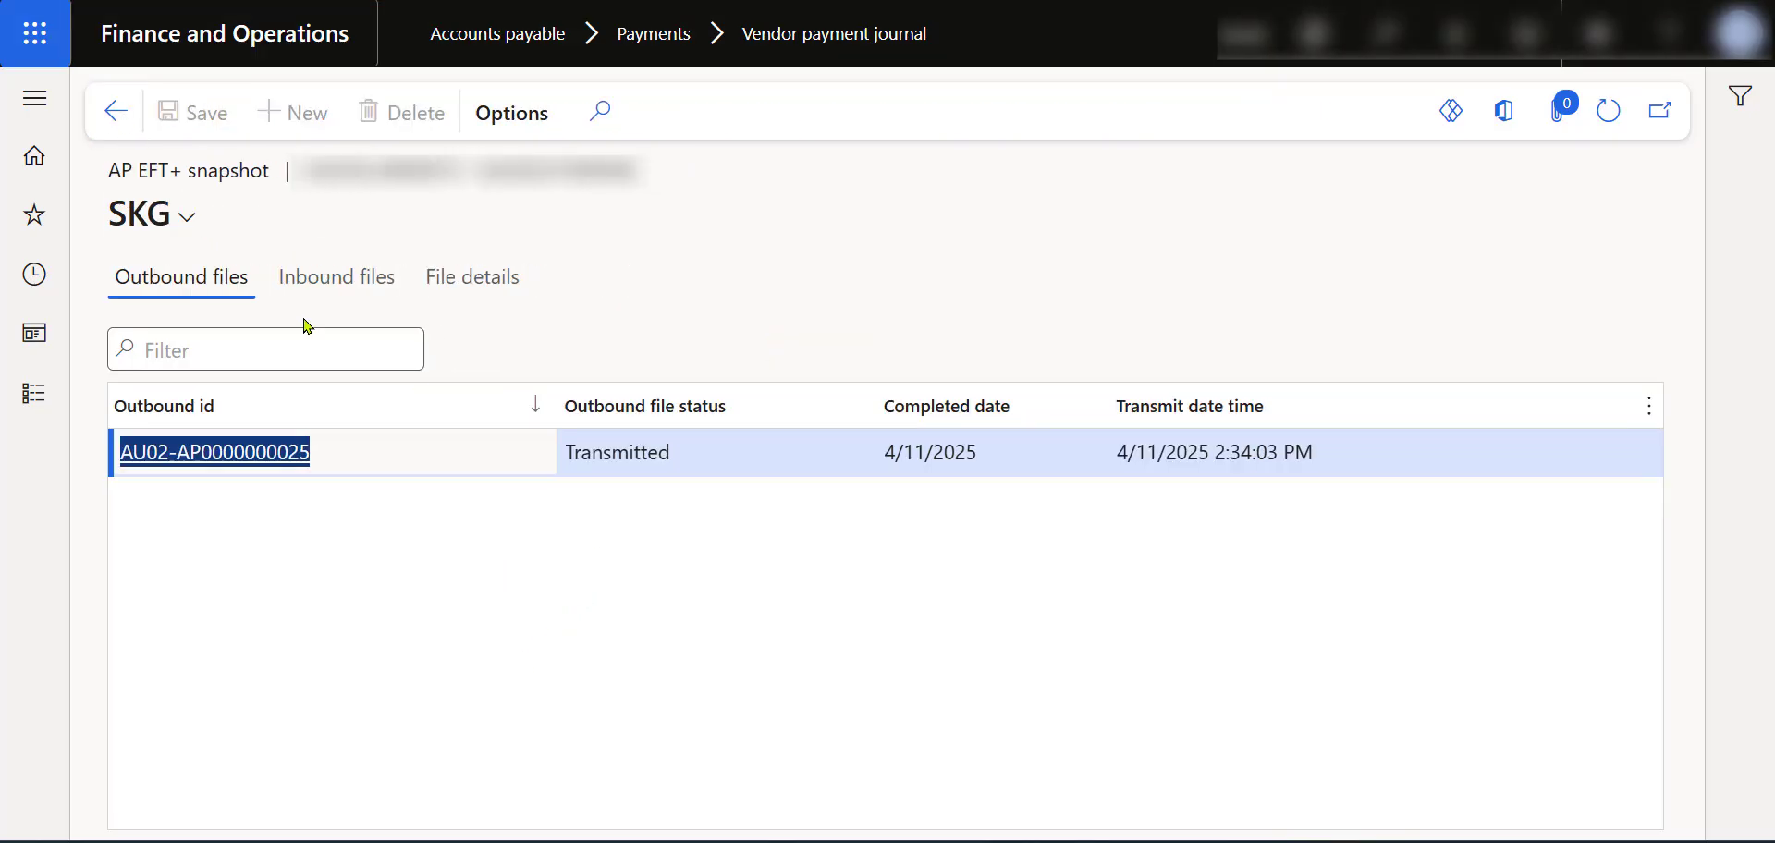
click(121, 121)
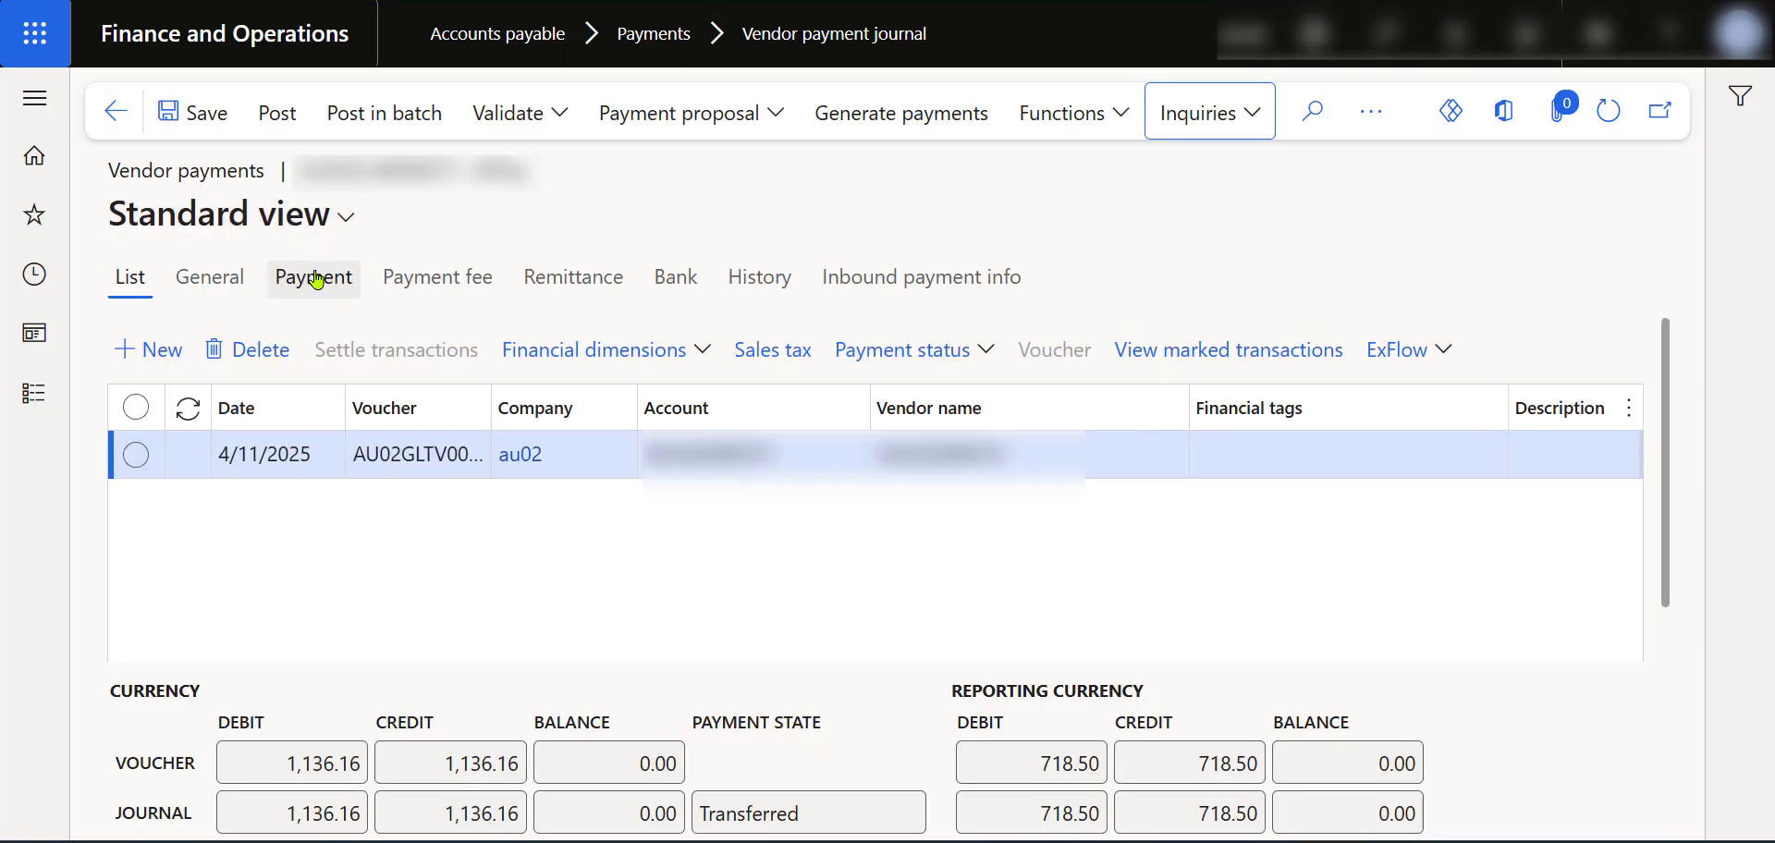
click(316, 281)
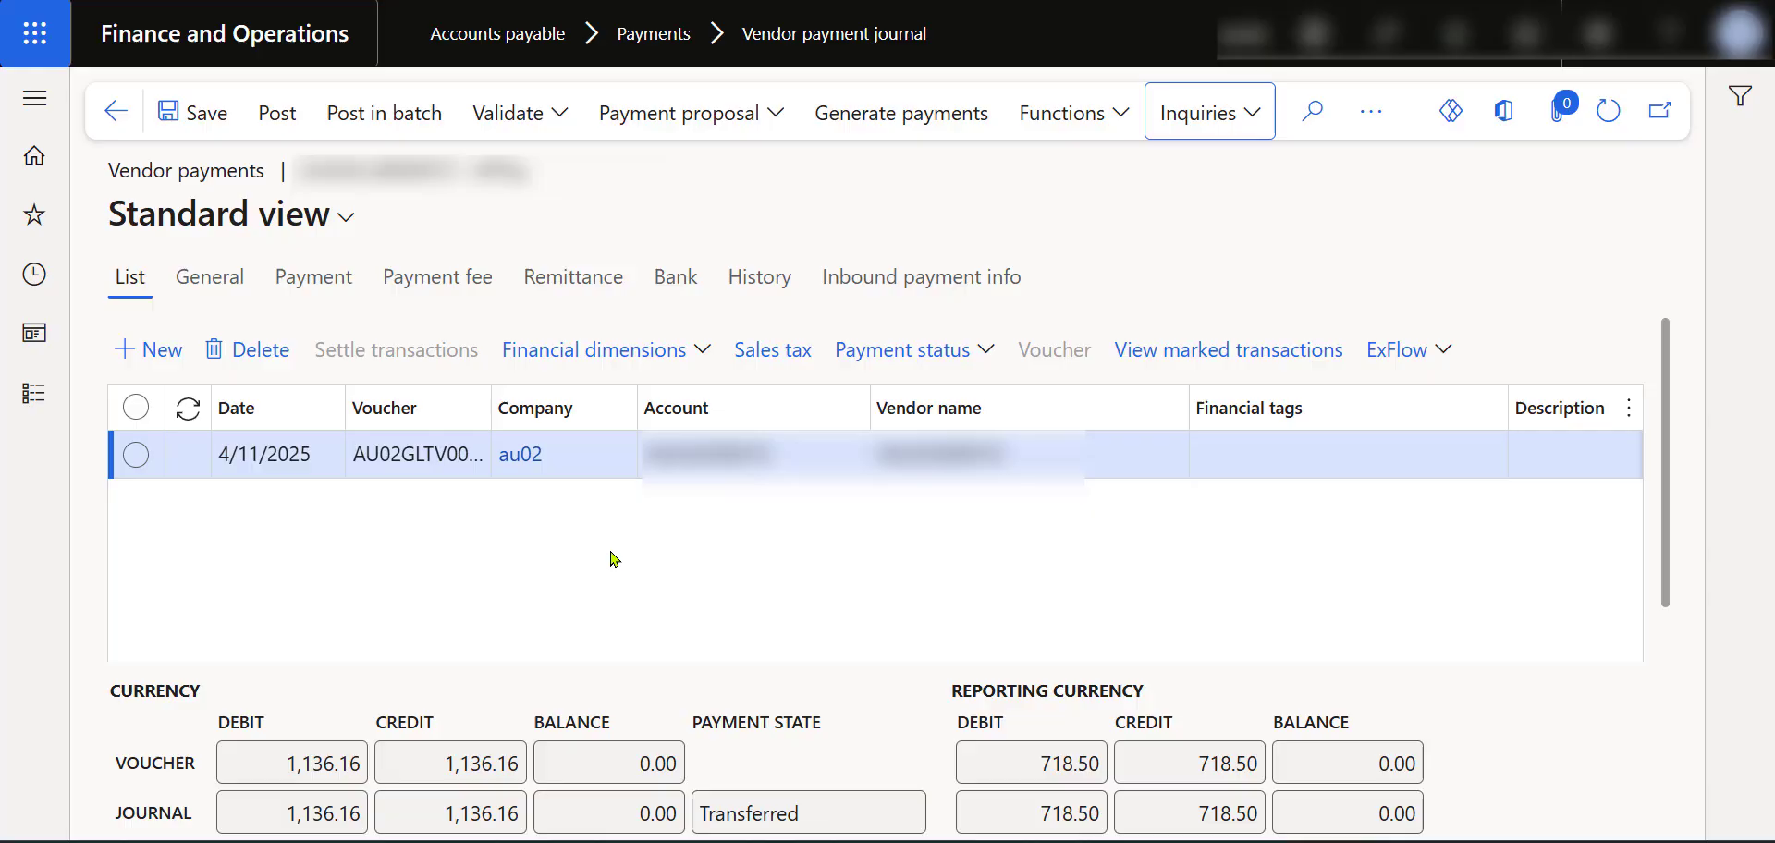
click(1240, 134)
click(1274, 287)
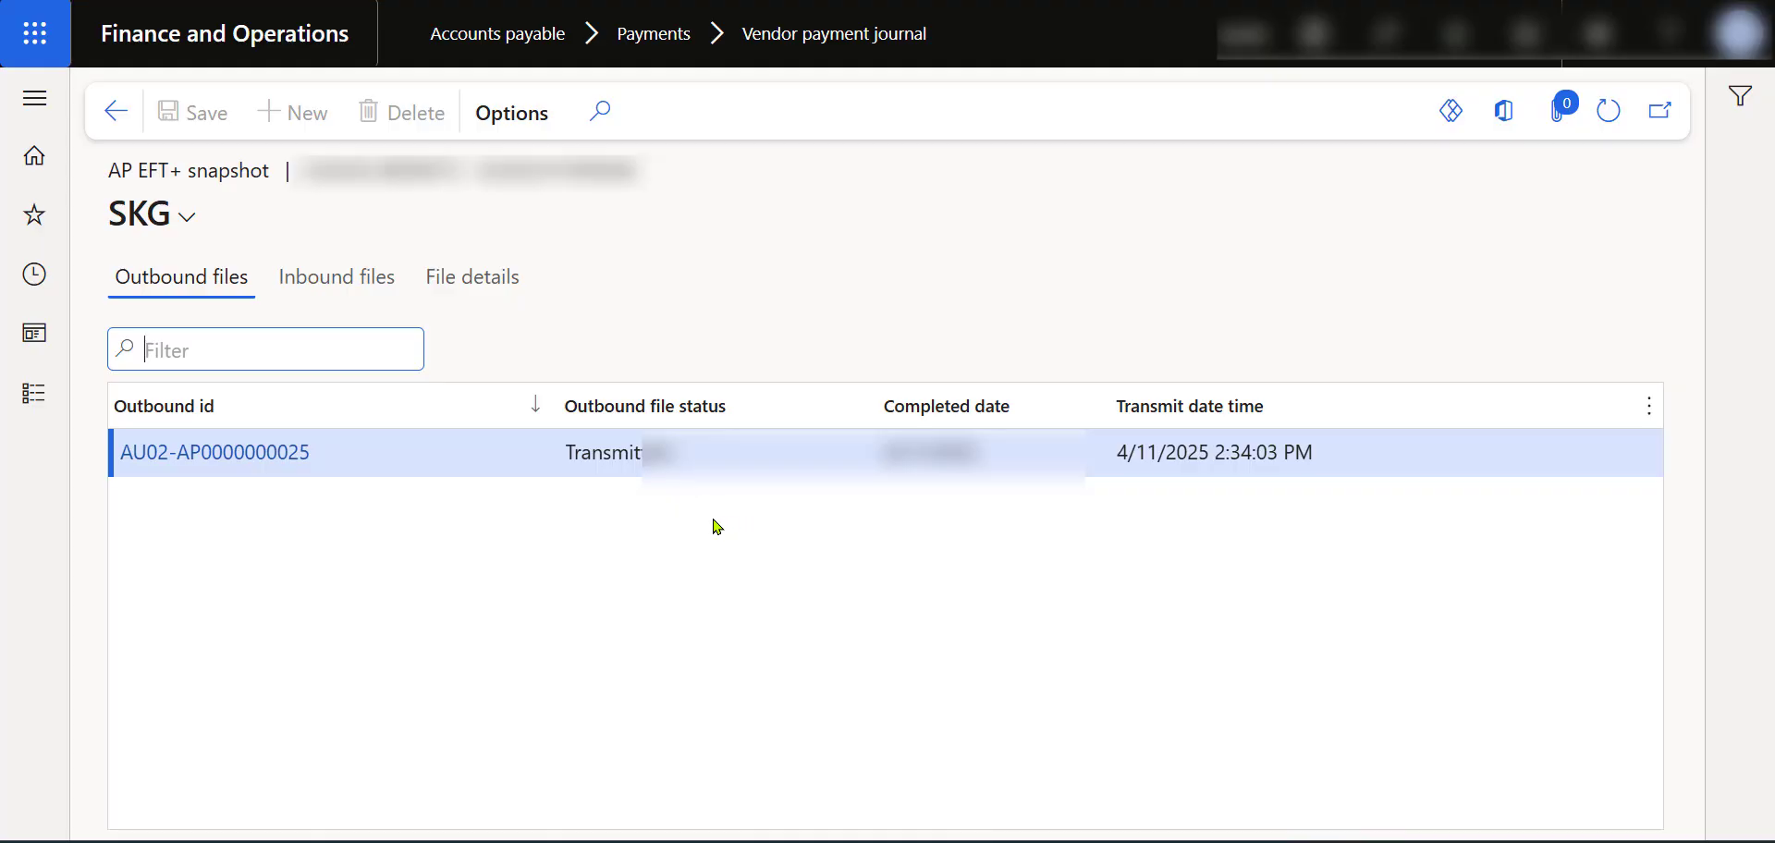
click(339, 282)
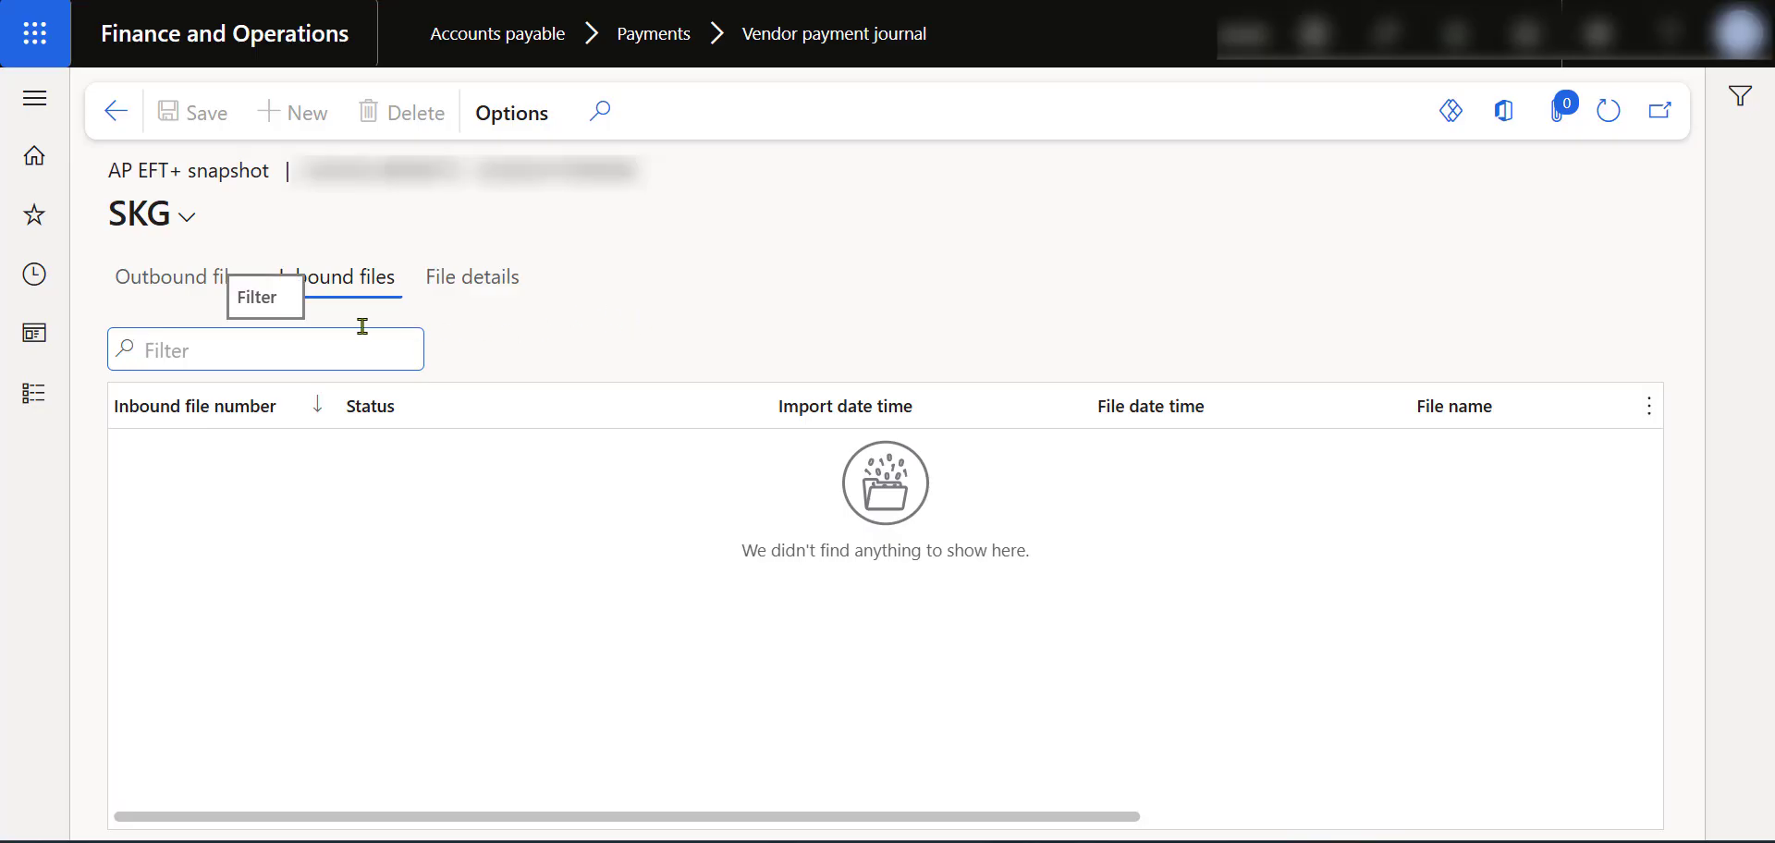
Return to the journal list and open the AP EFT+ snapshot for the lines of AP Payment Journal - Test Wire DE-397
click(126, 137)
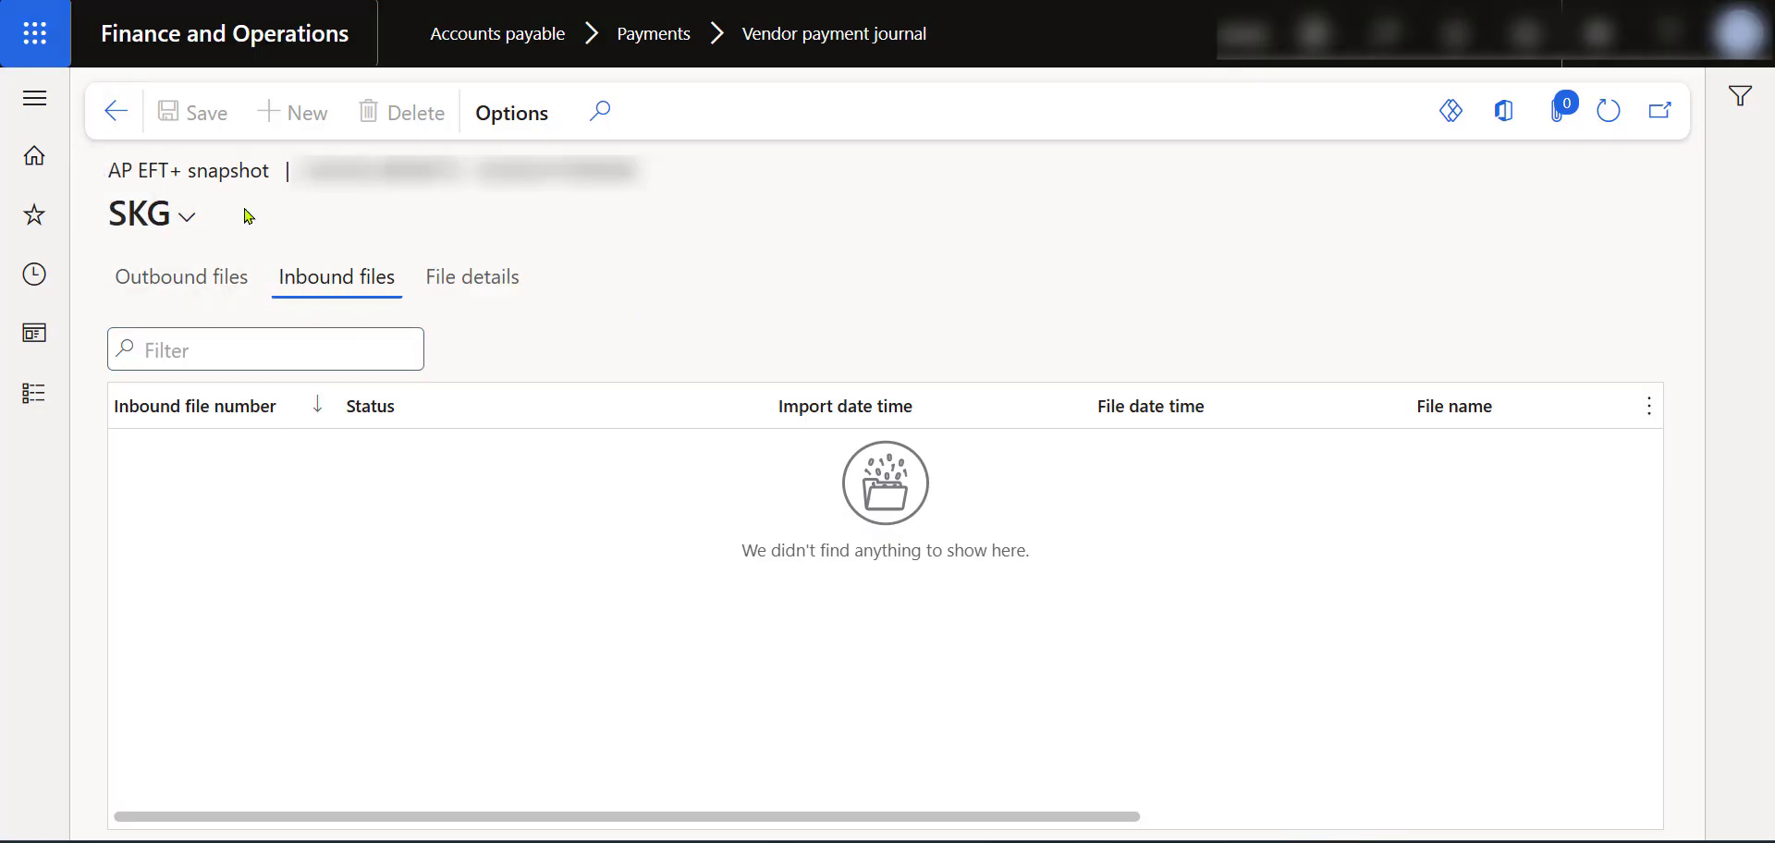
click(117, 112)
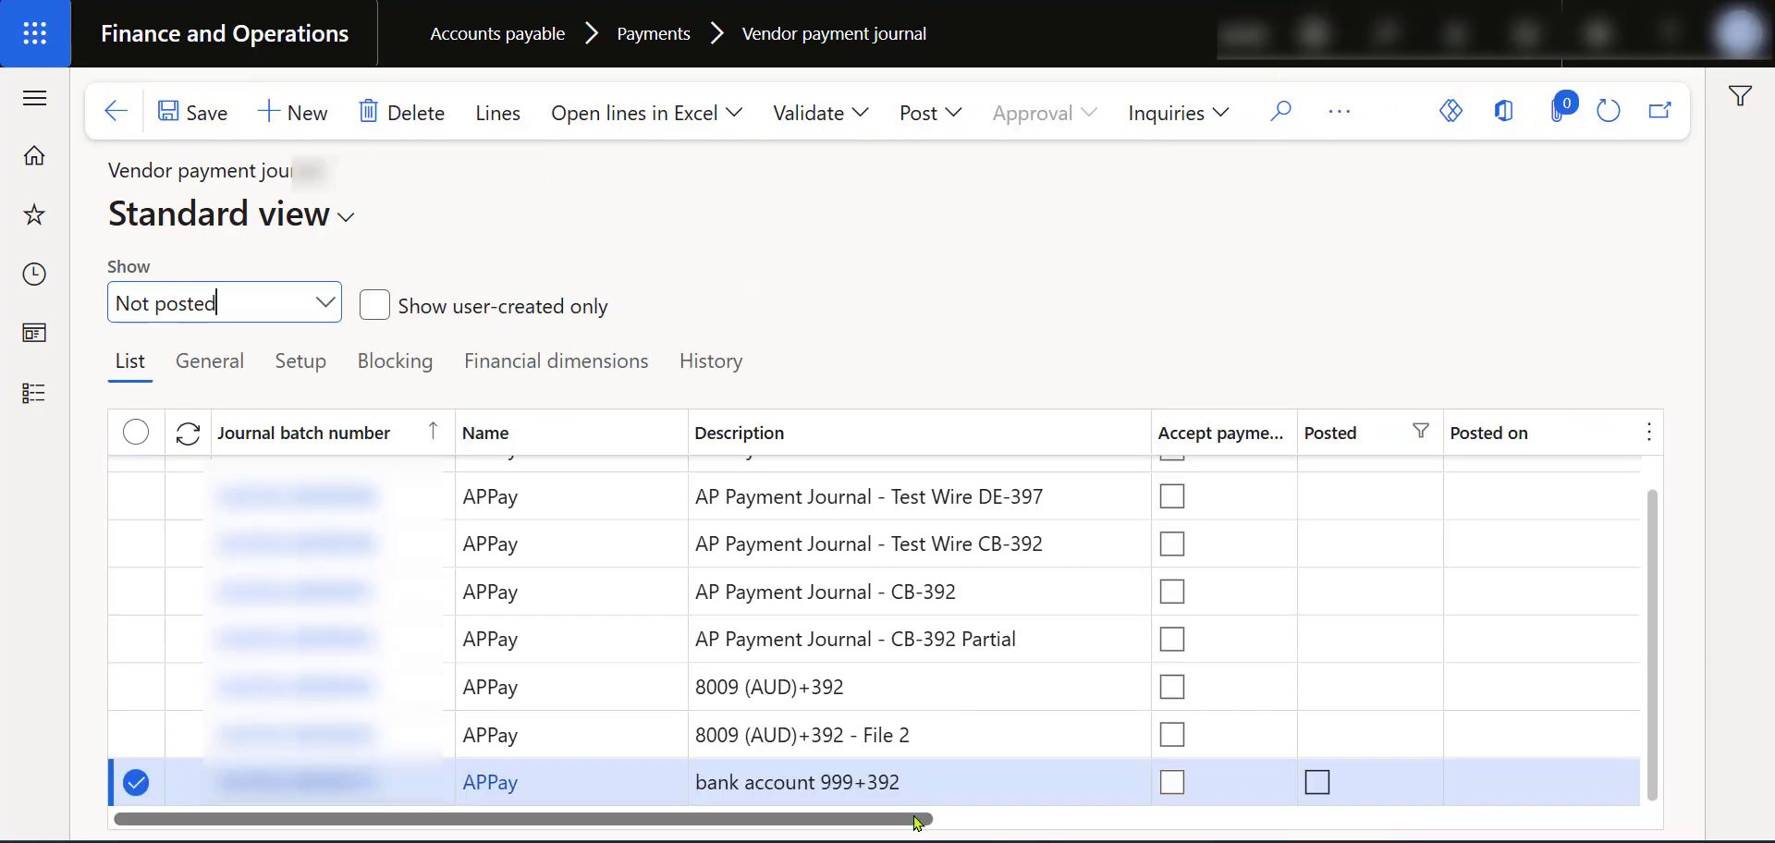
drag(915, 822, 1641, 820)
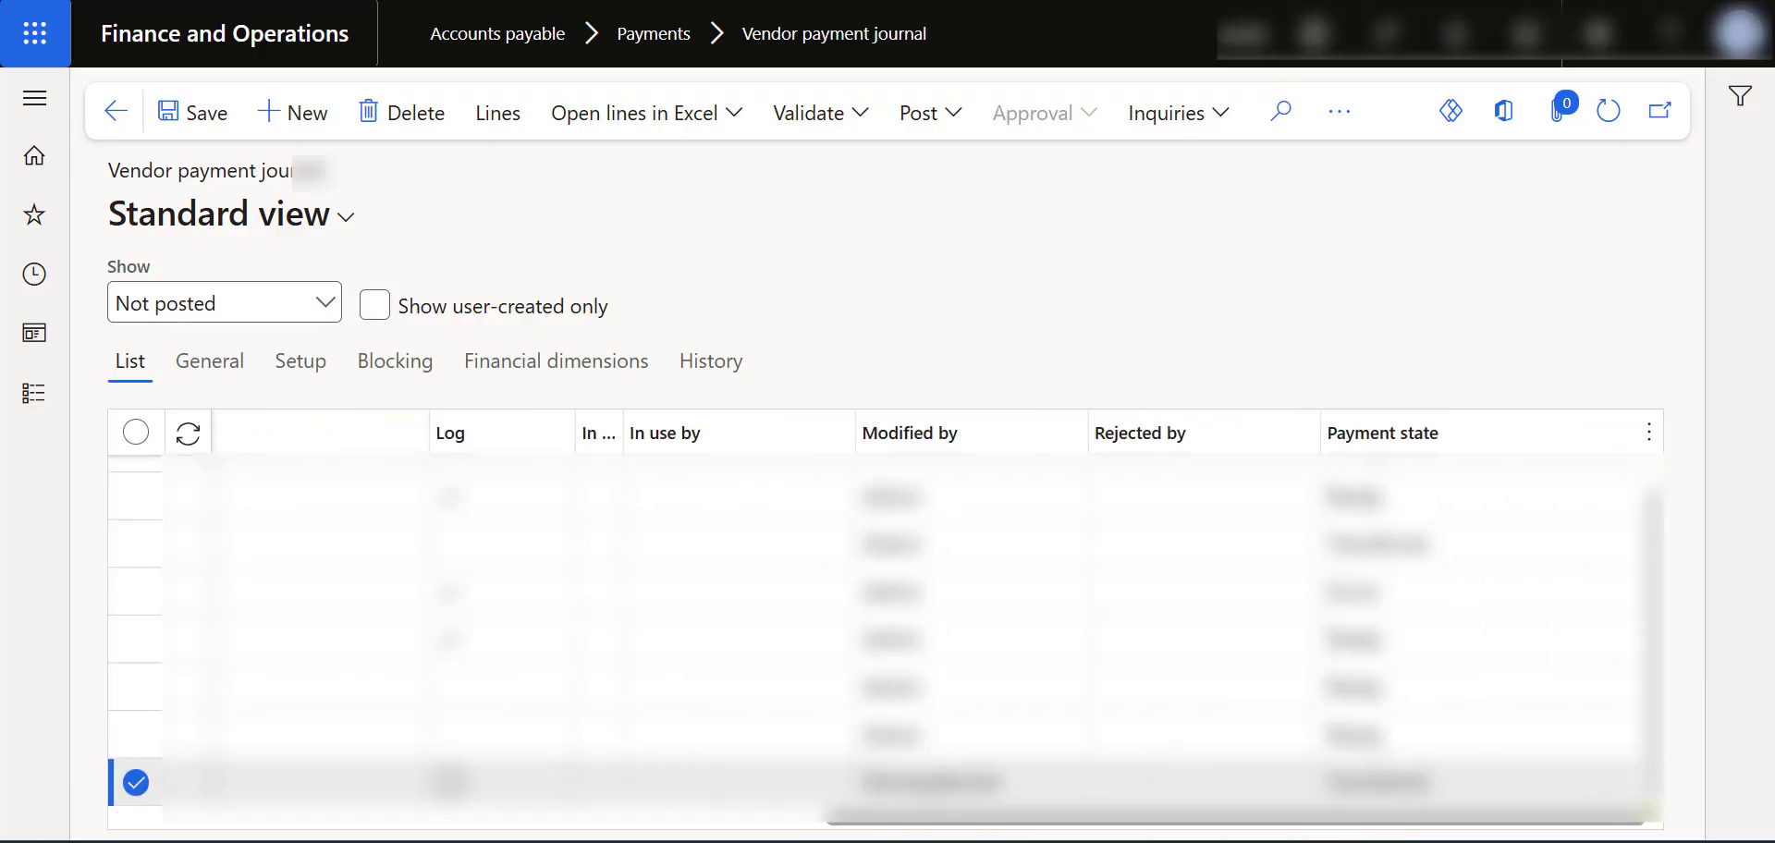
click(1445, 513)
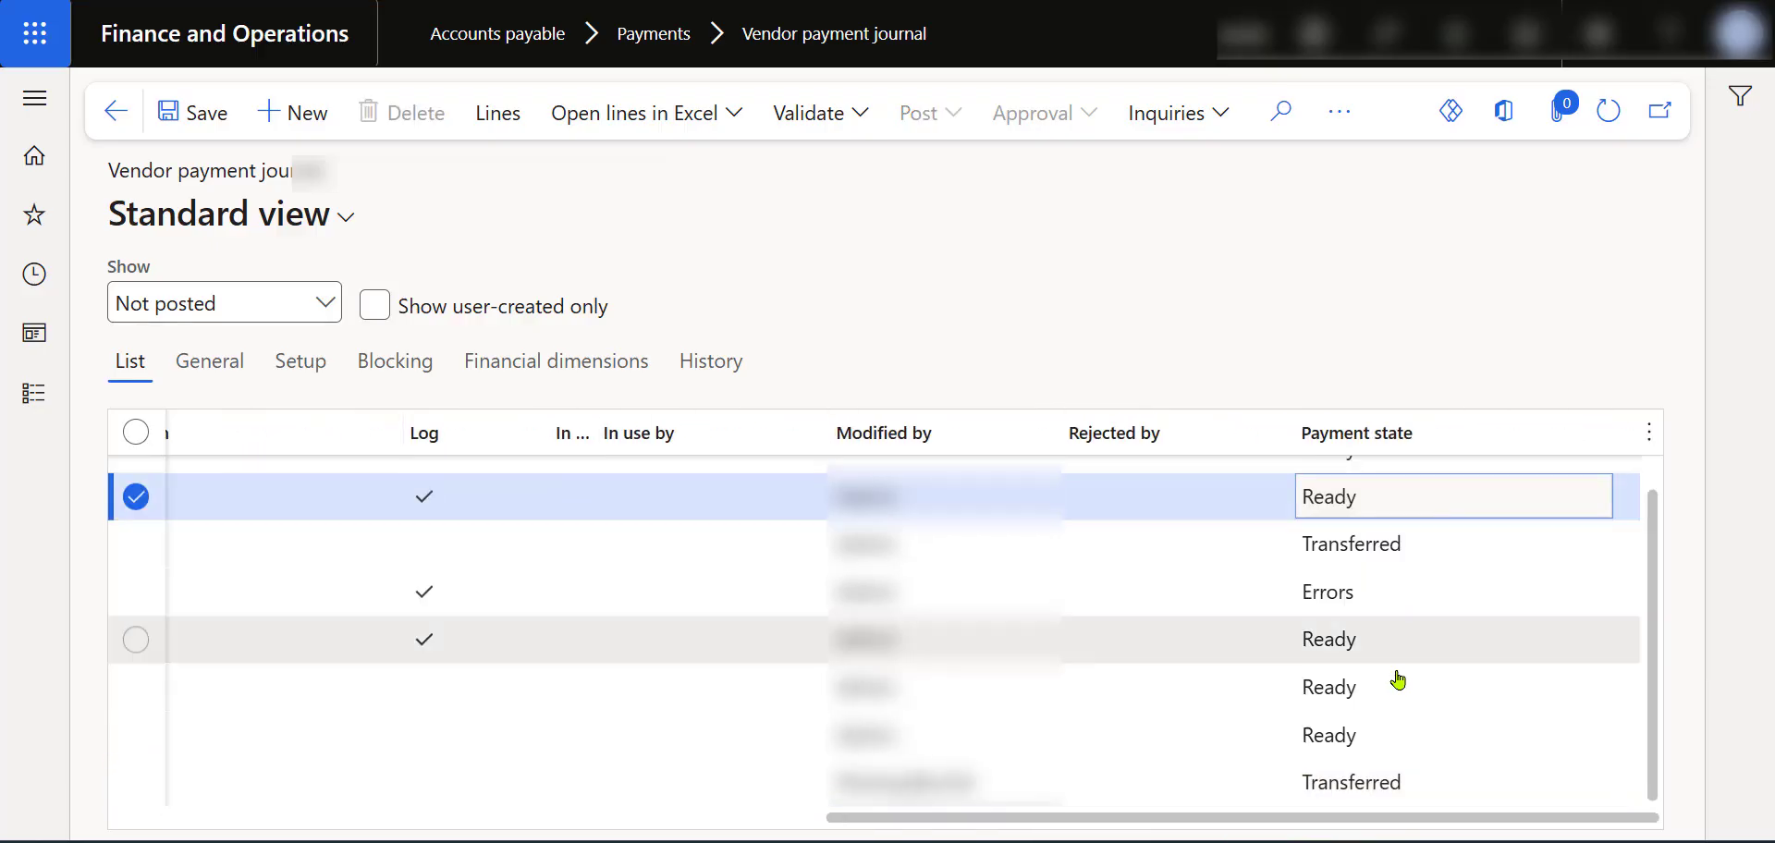
click(484, 134)
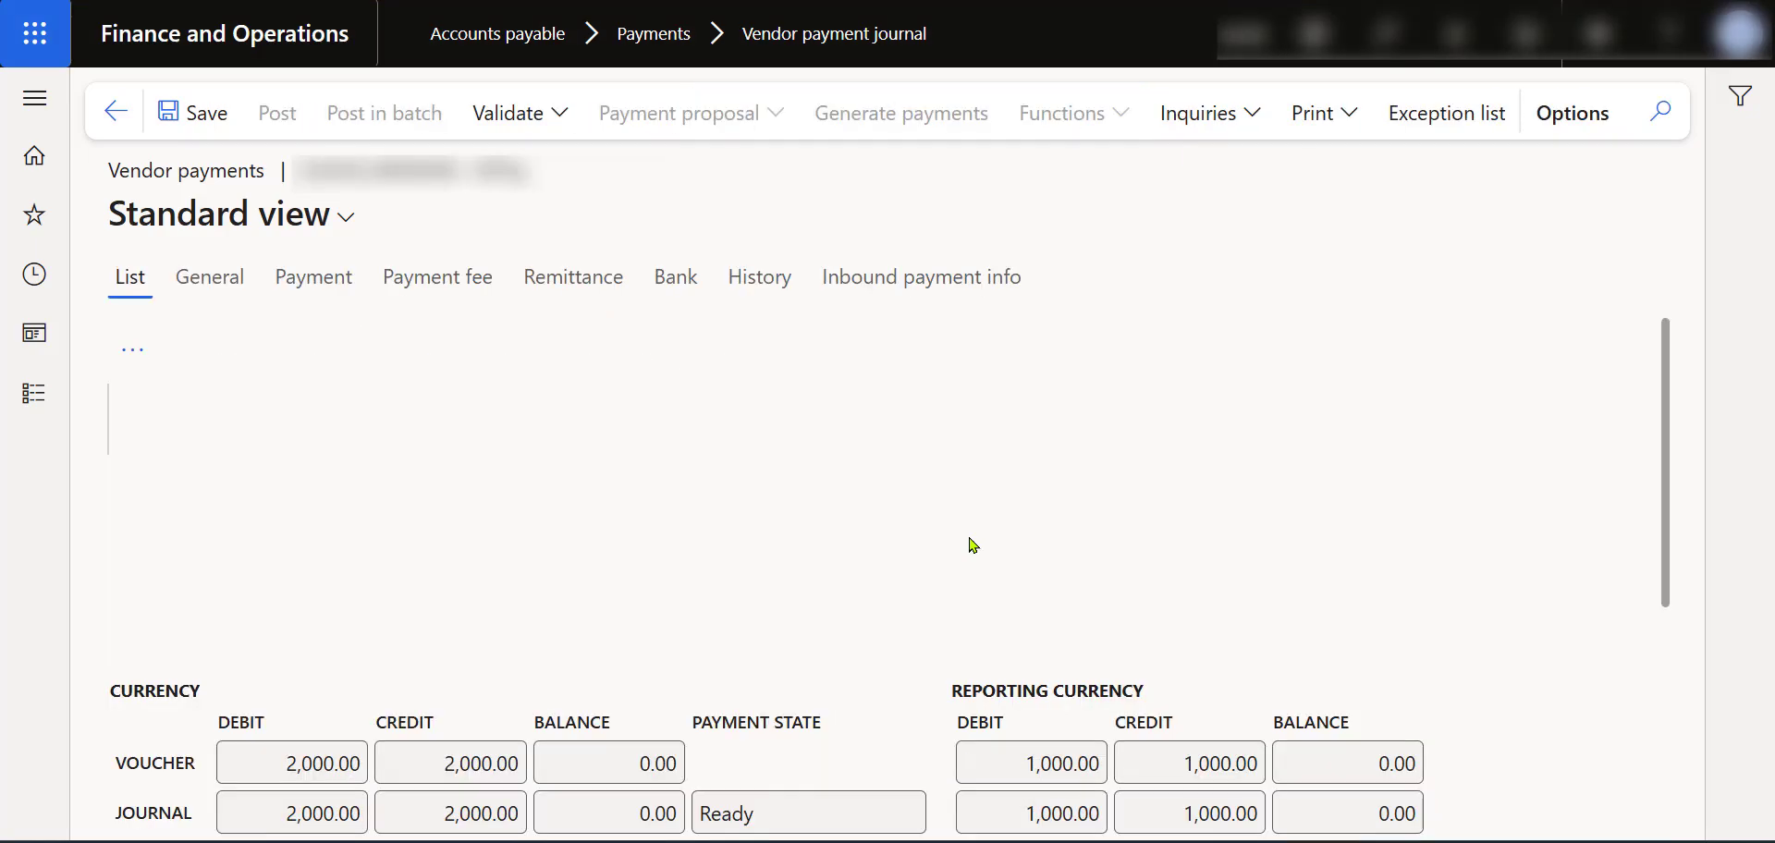
click(1225, 132)
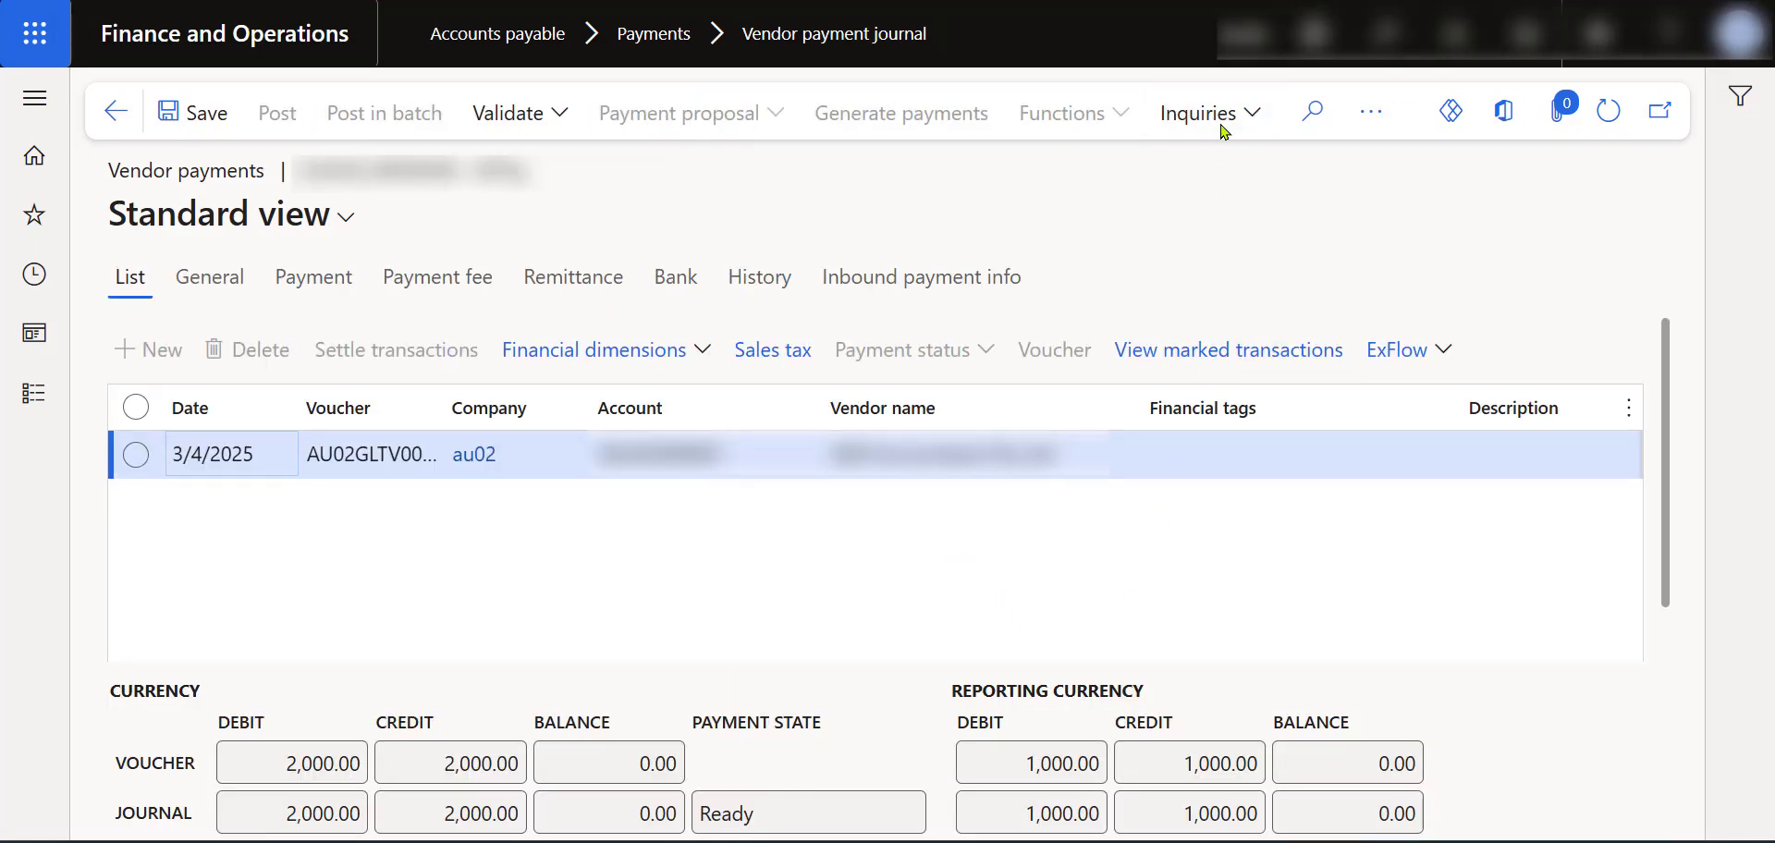
click(1211, 287)
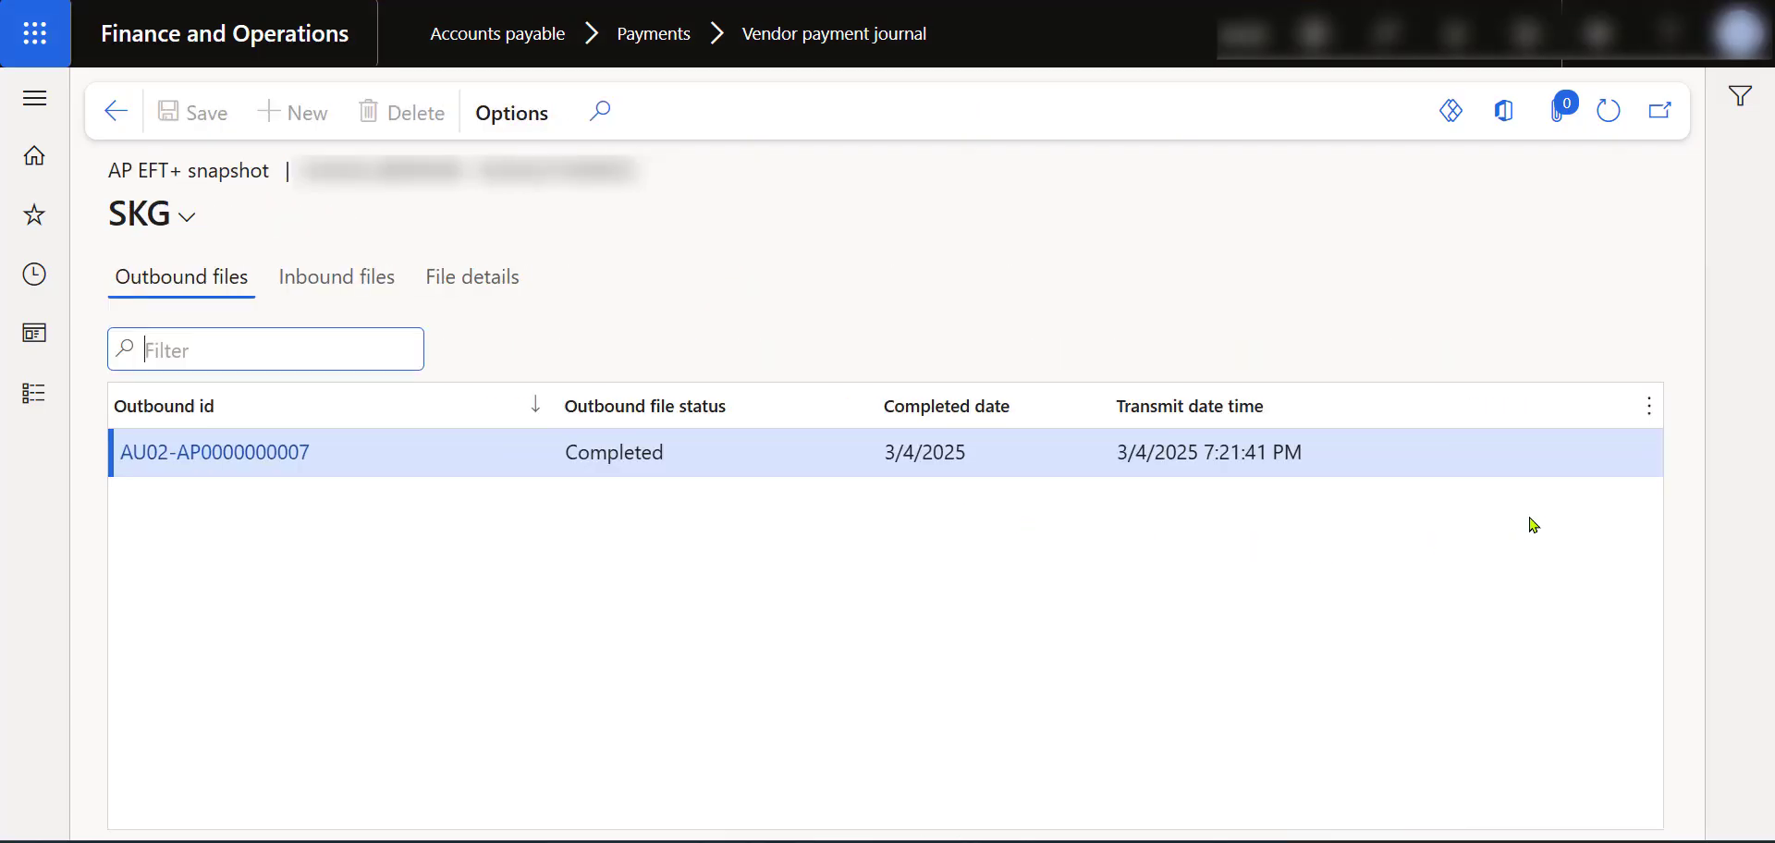
Examine the file names of the snapshot's inbound files and open the record of the RESP file
click(325, 293)
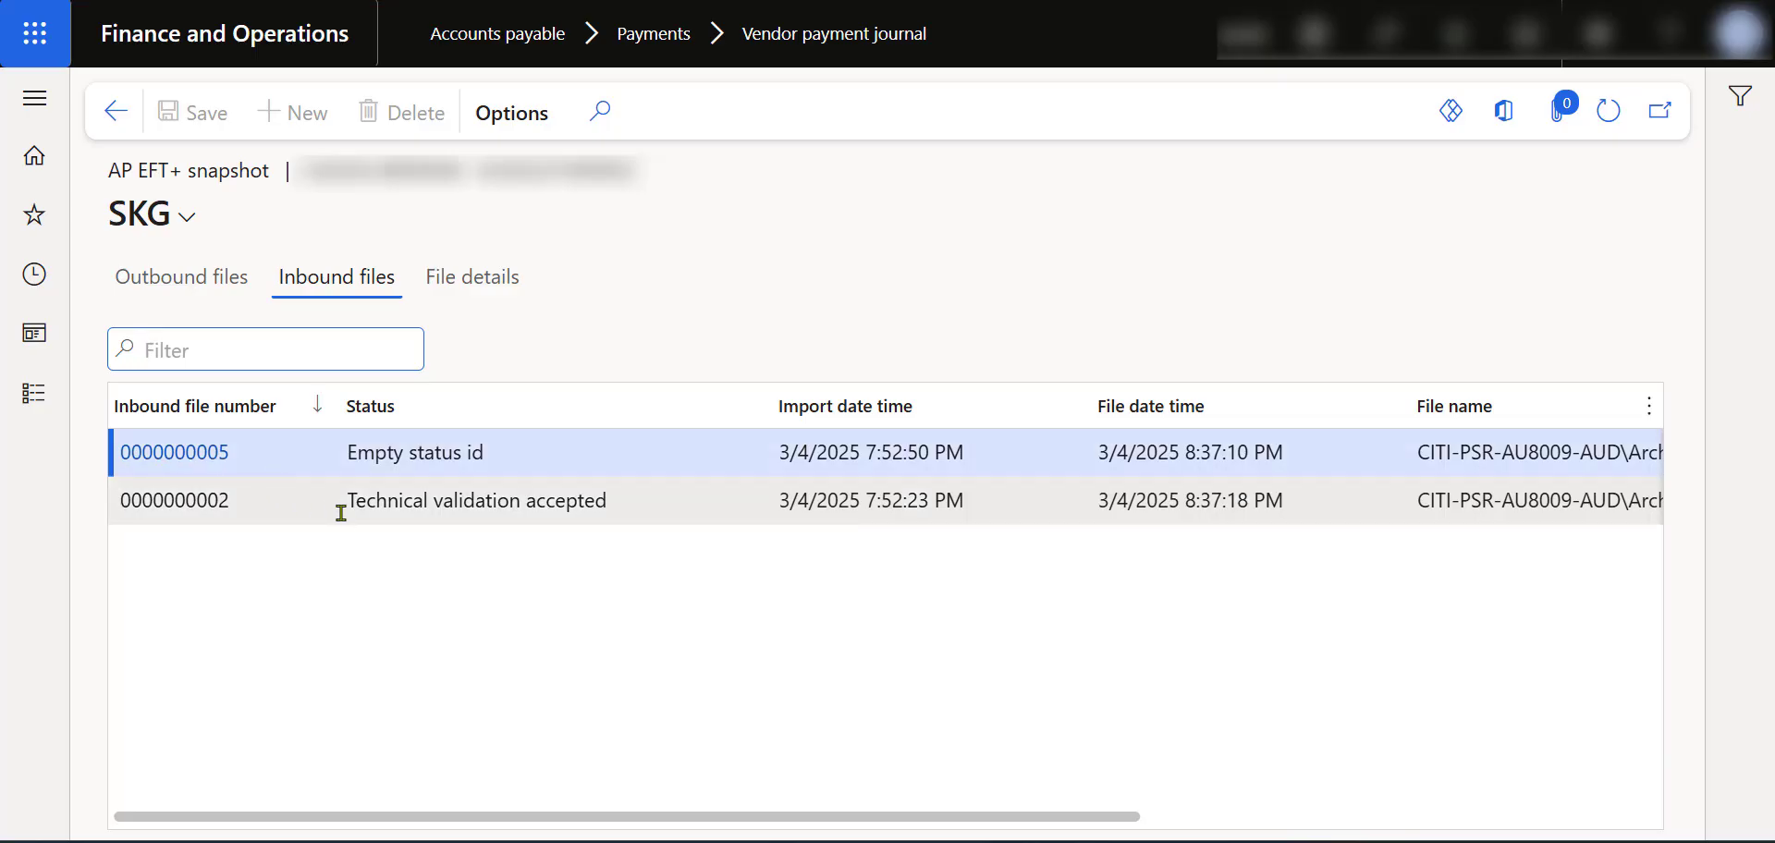
drag(874, 826, 1381, 824)
drag(994, 454, 1040, 454)
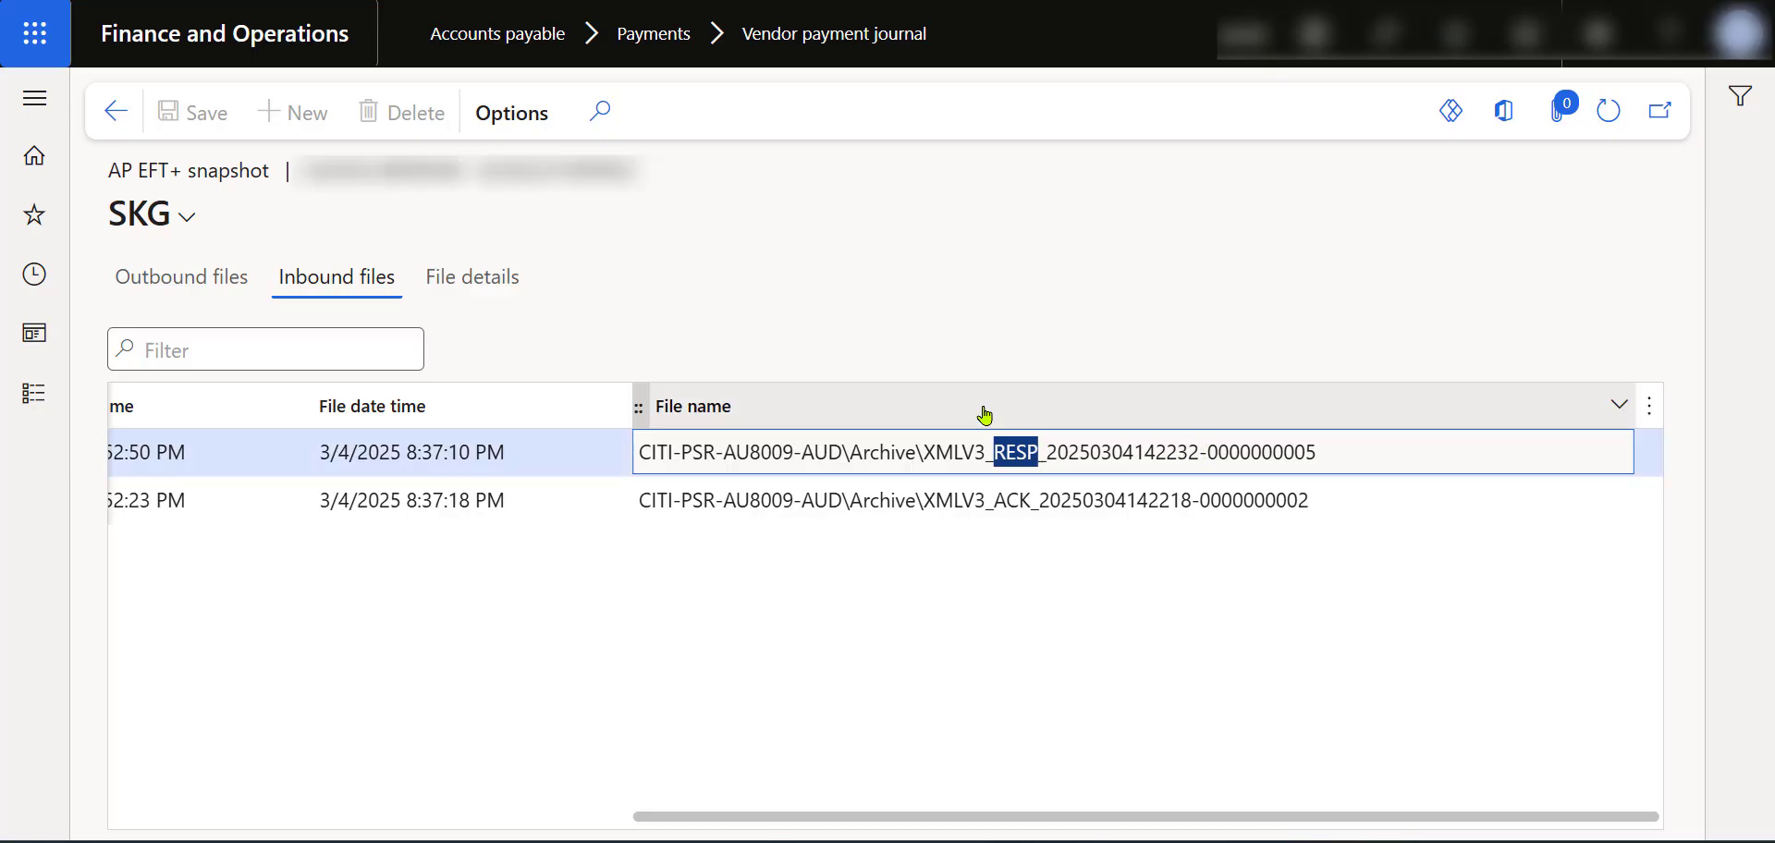
drag(1038, 817, 10, 744)
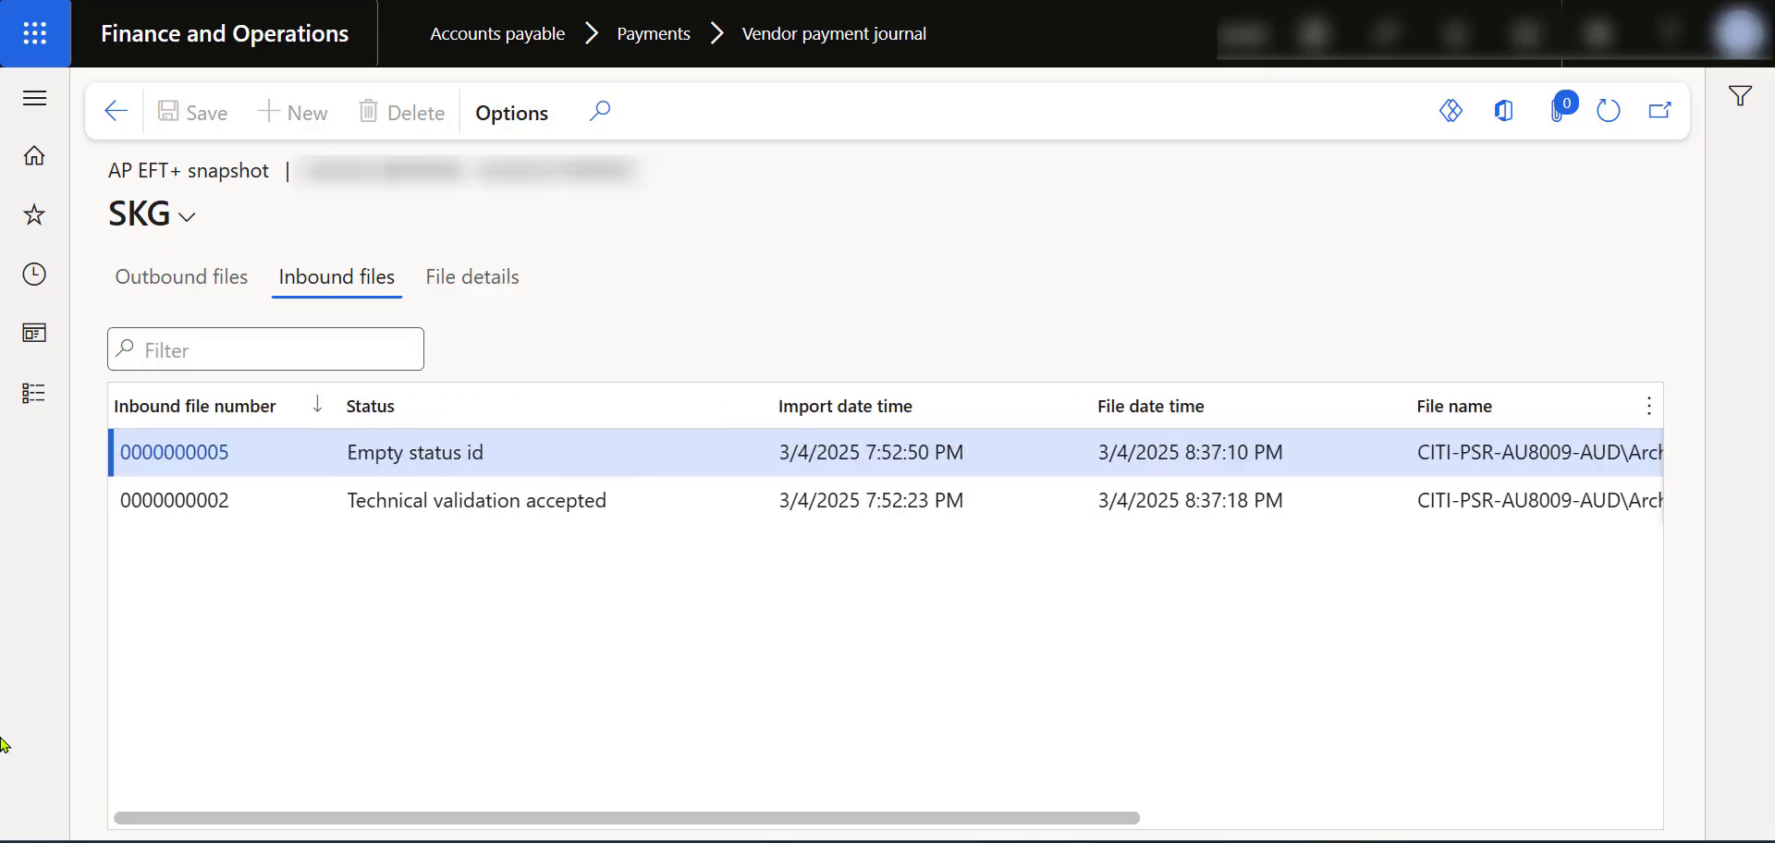
click(190, 470)
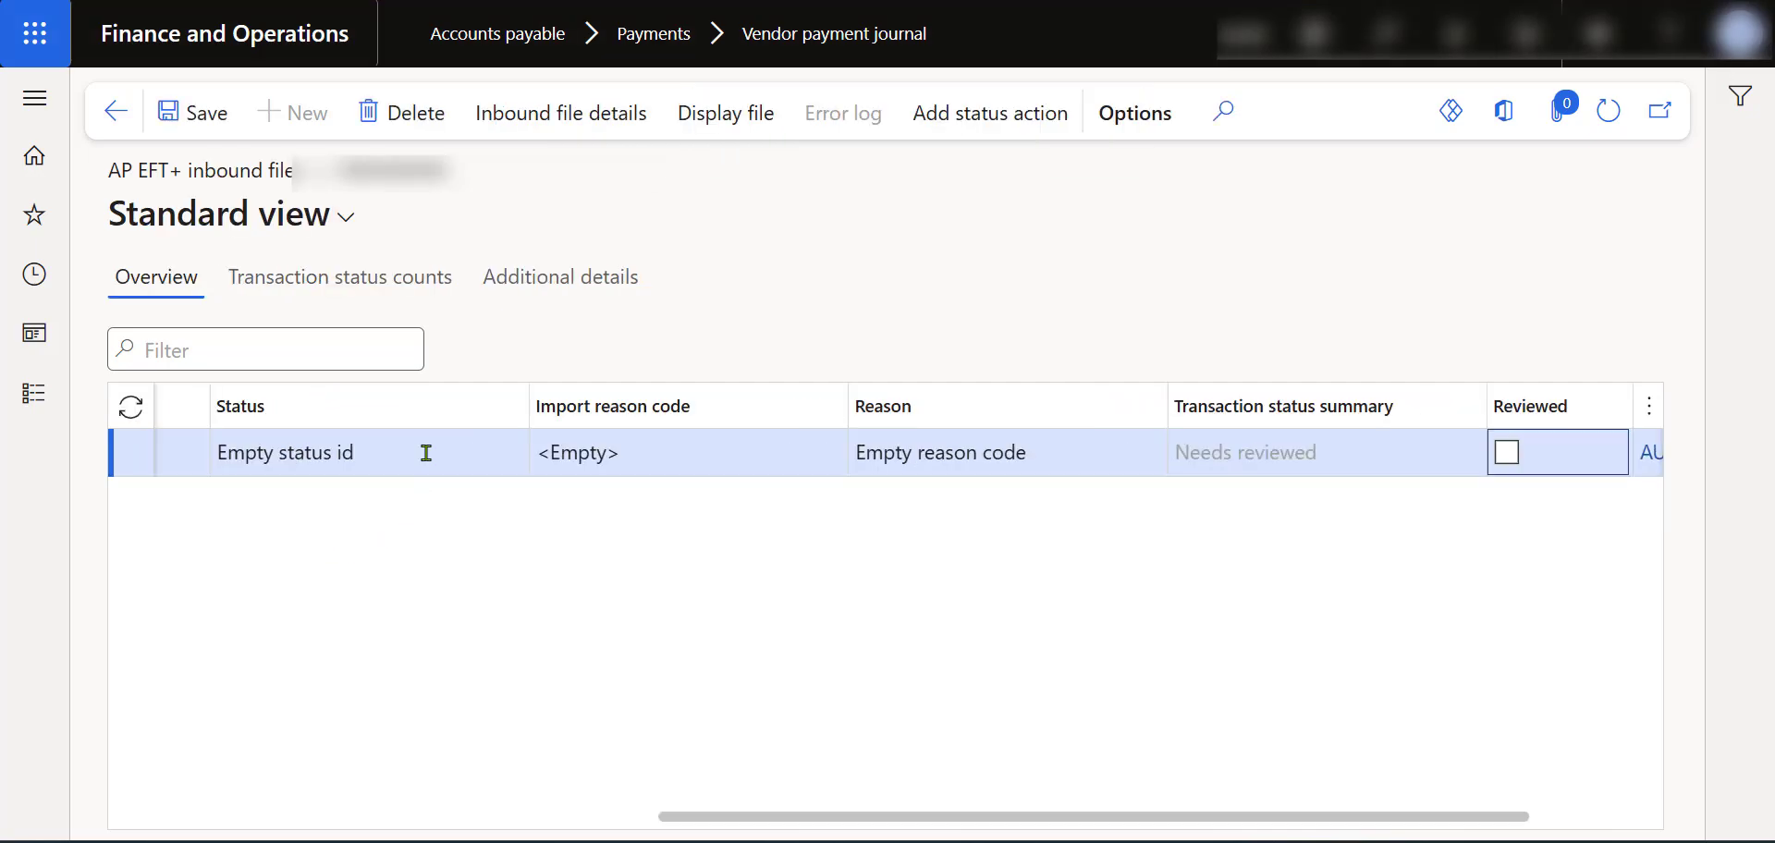
Open the inbound file details of the RESP file's record to see the payment's rejection reason
click(561, 125)
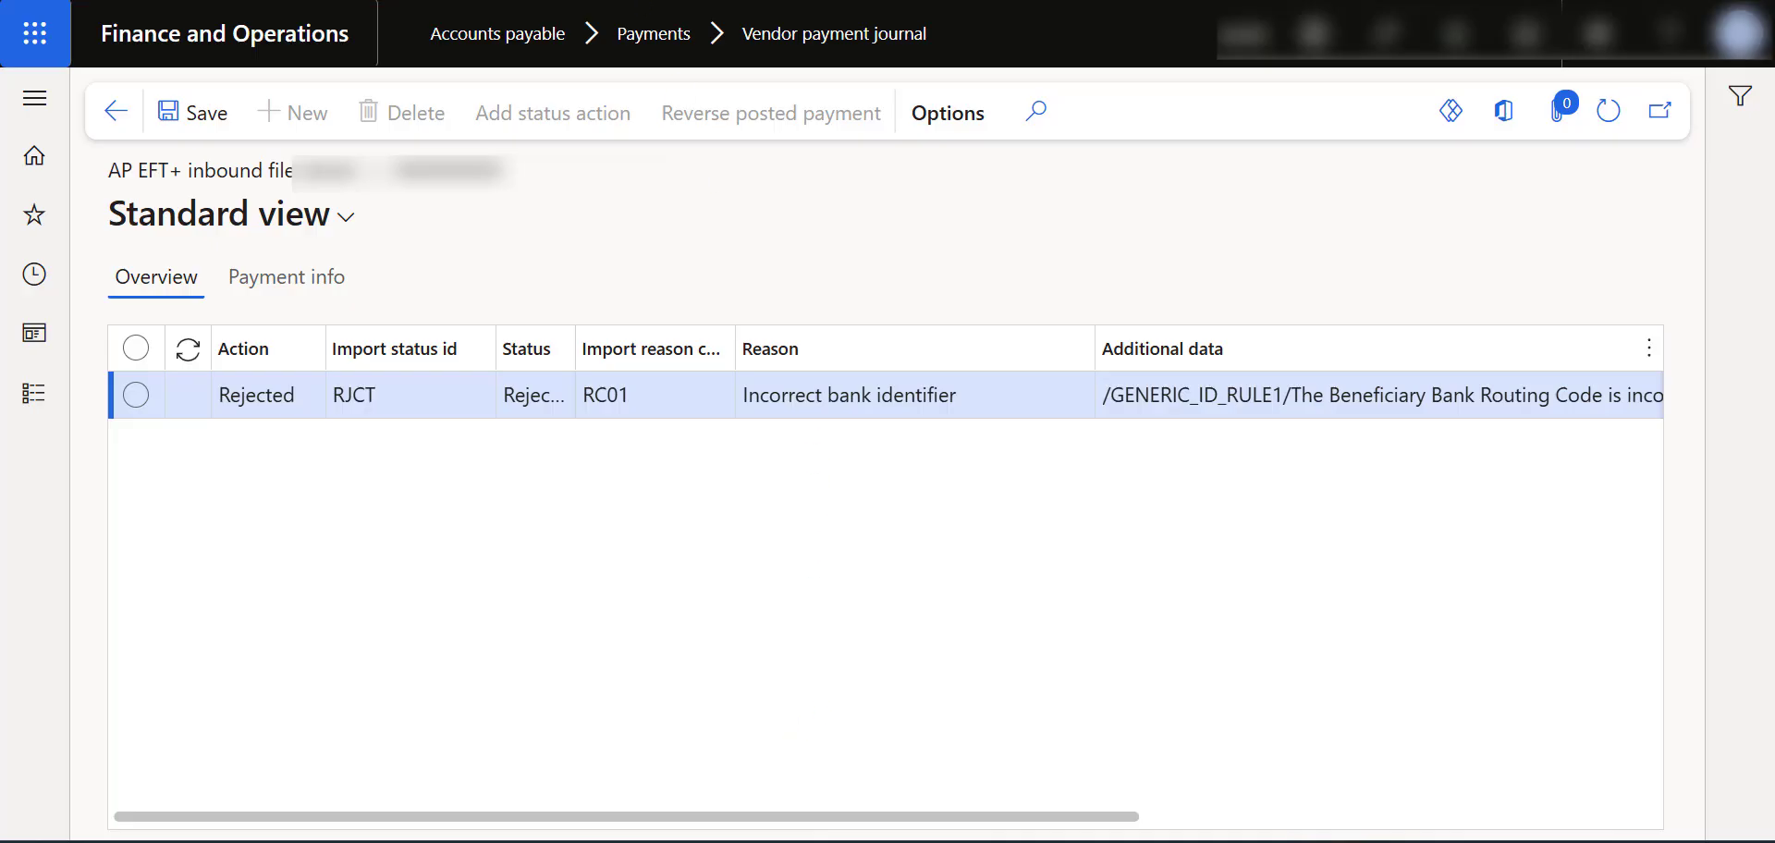
In a new browser tab, search the web for "validate iban" and open IBAN Calculator's Validate an IBAN page
click(644, 0)
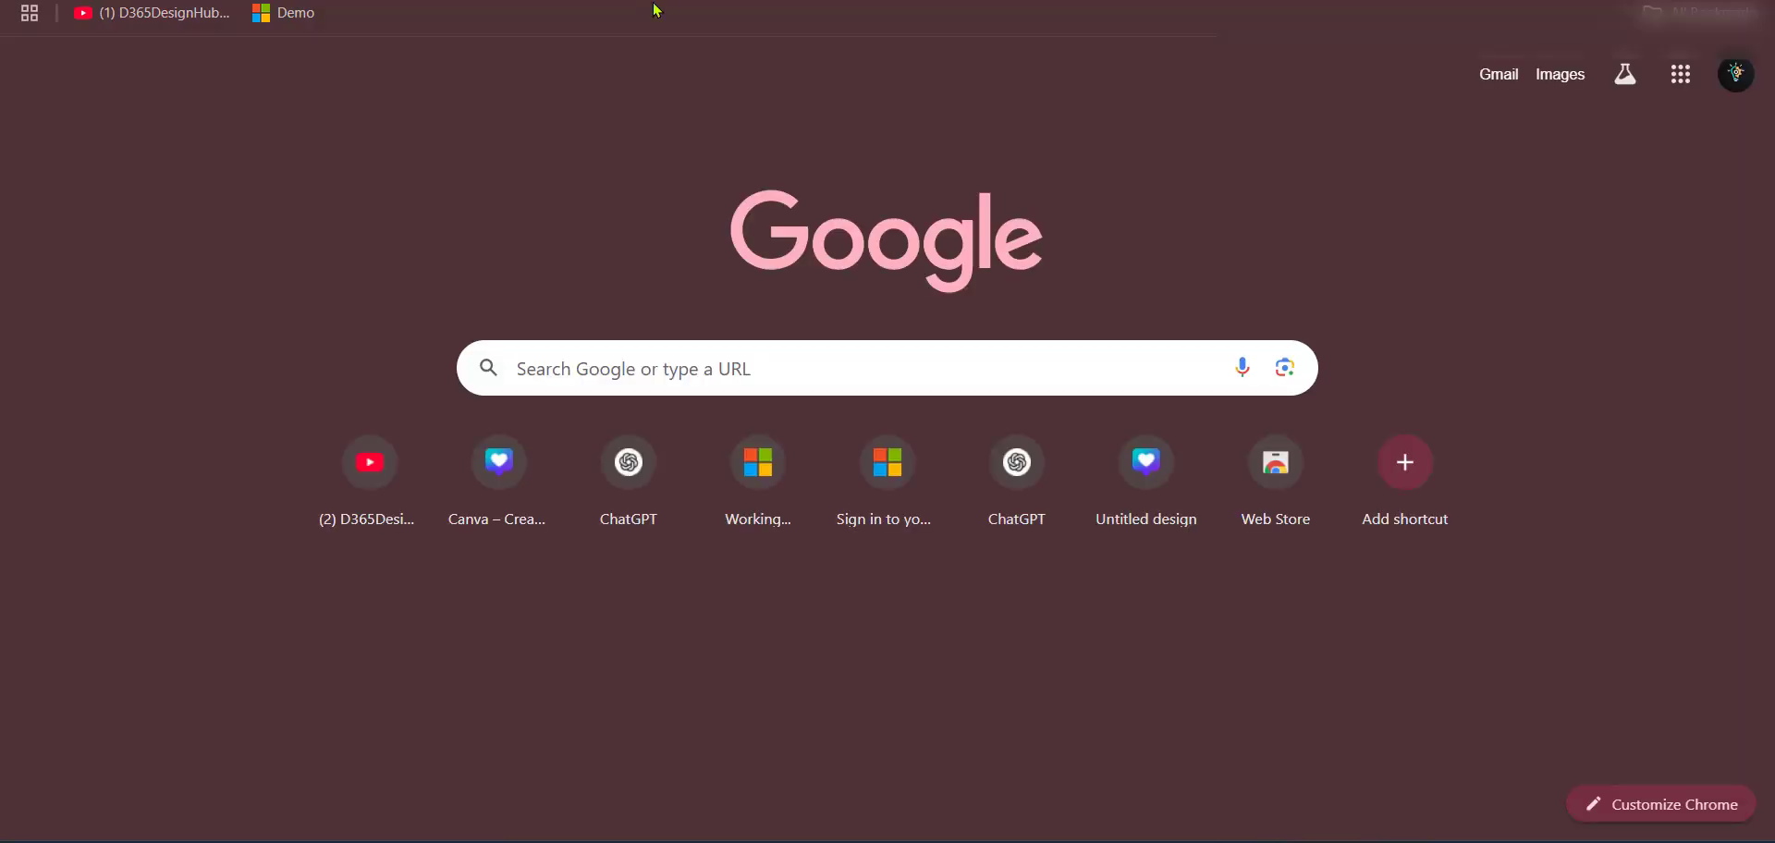
text(validate)
key(Caps_Lock)
text(IB)
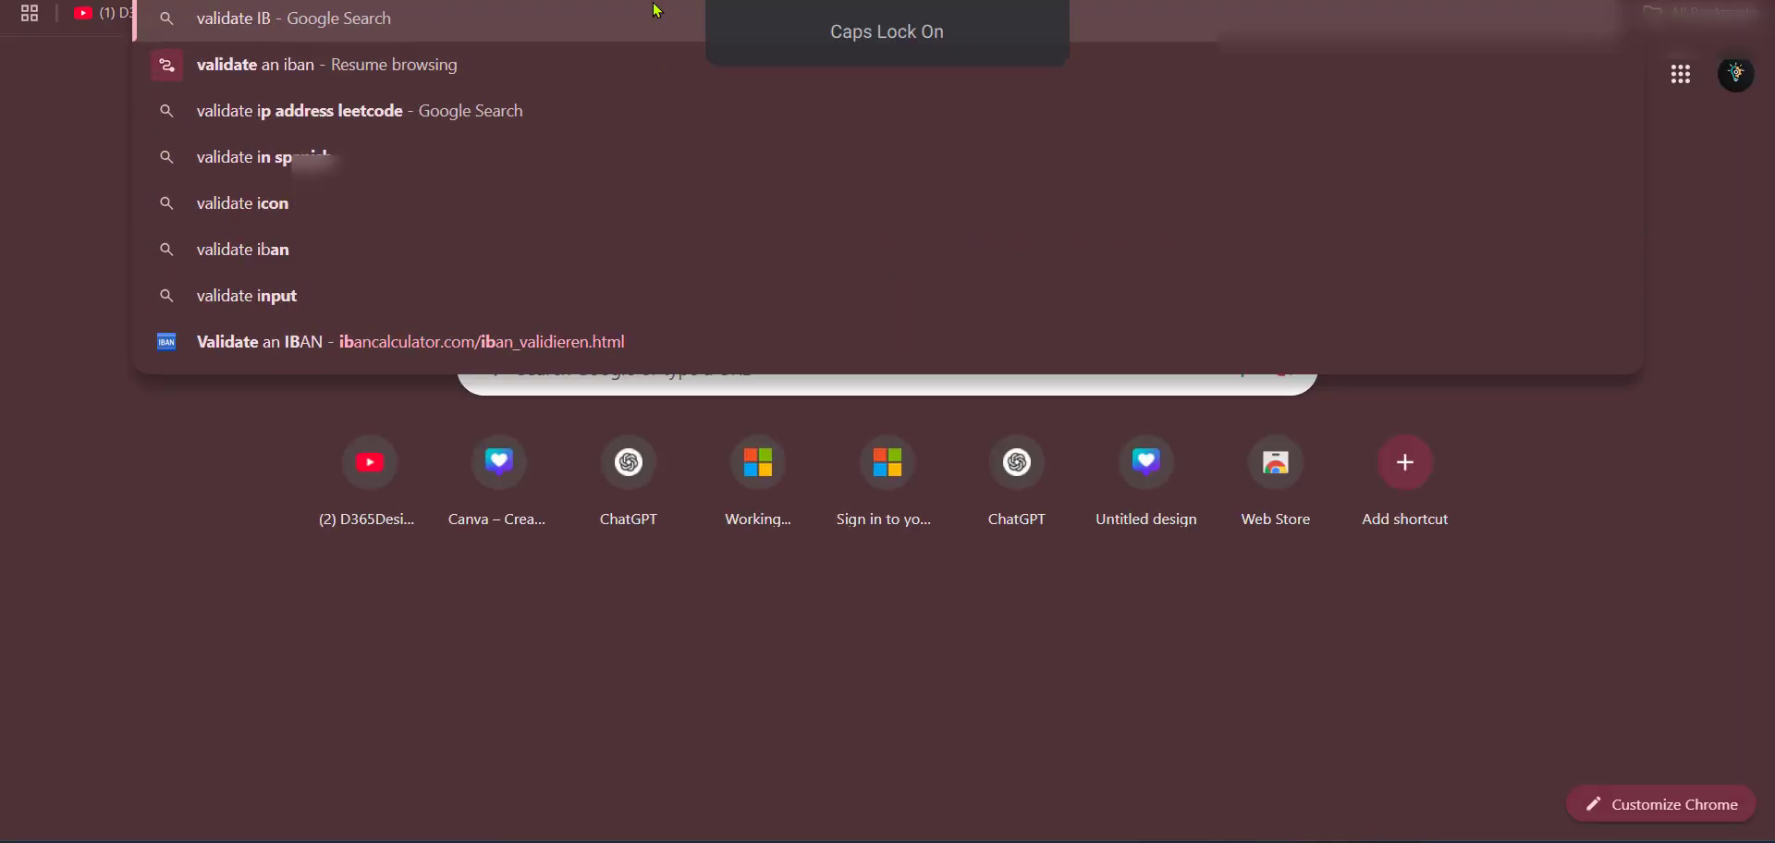
text(AN)
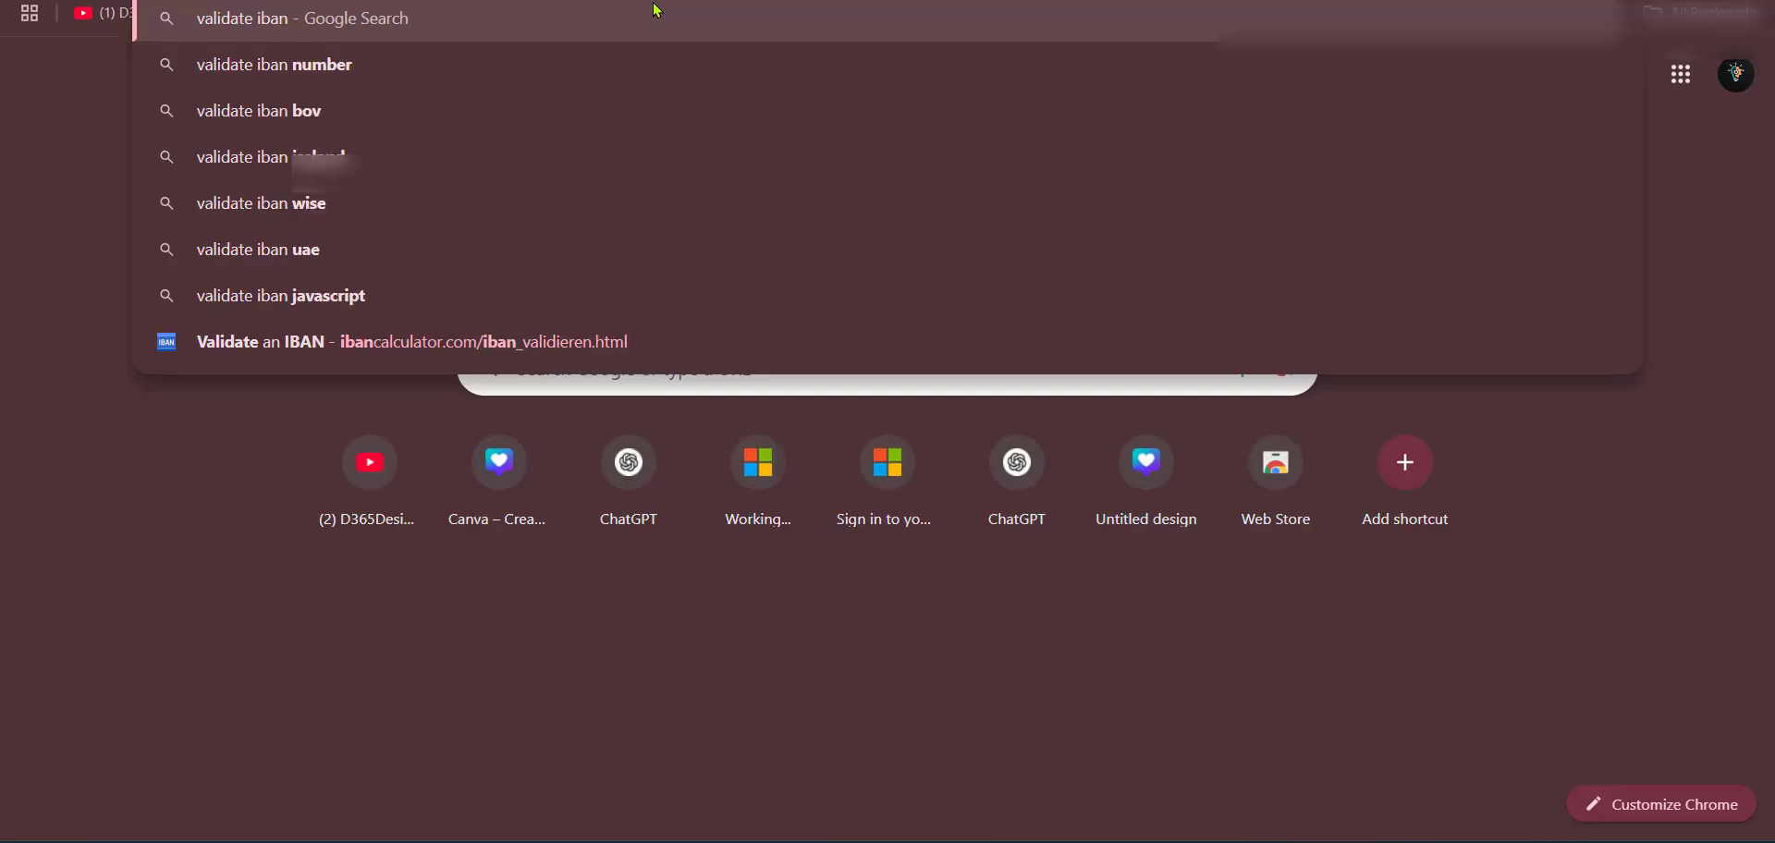
key(Return)
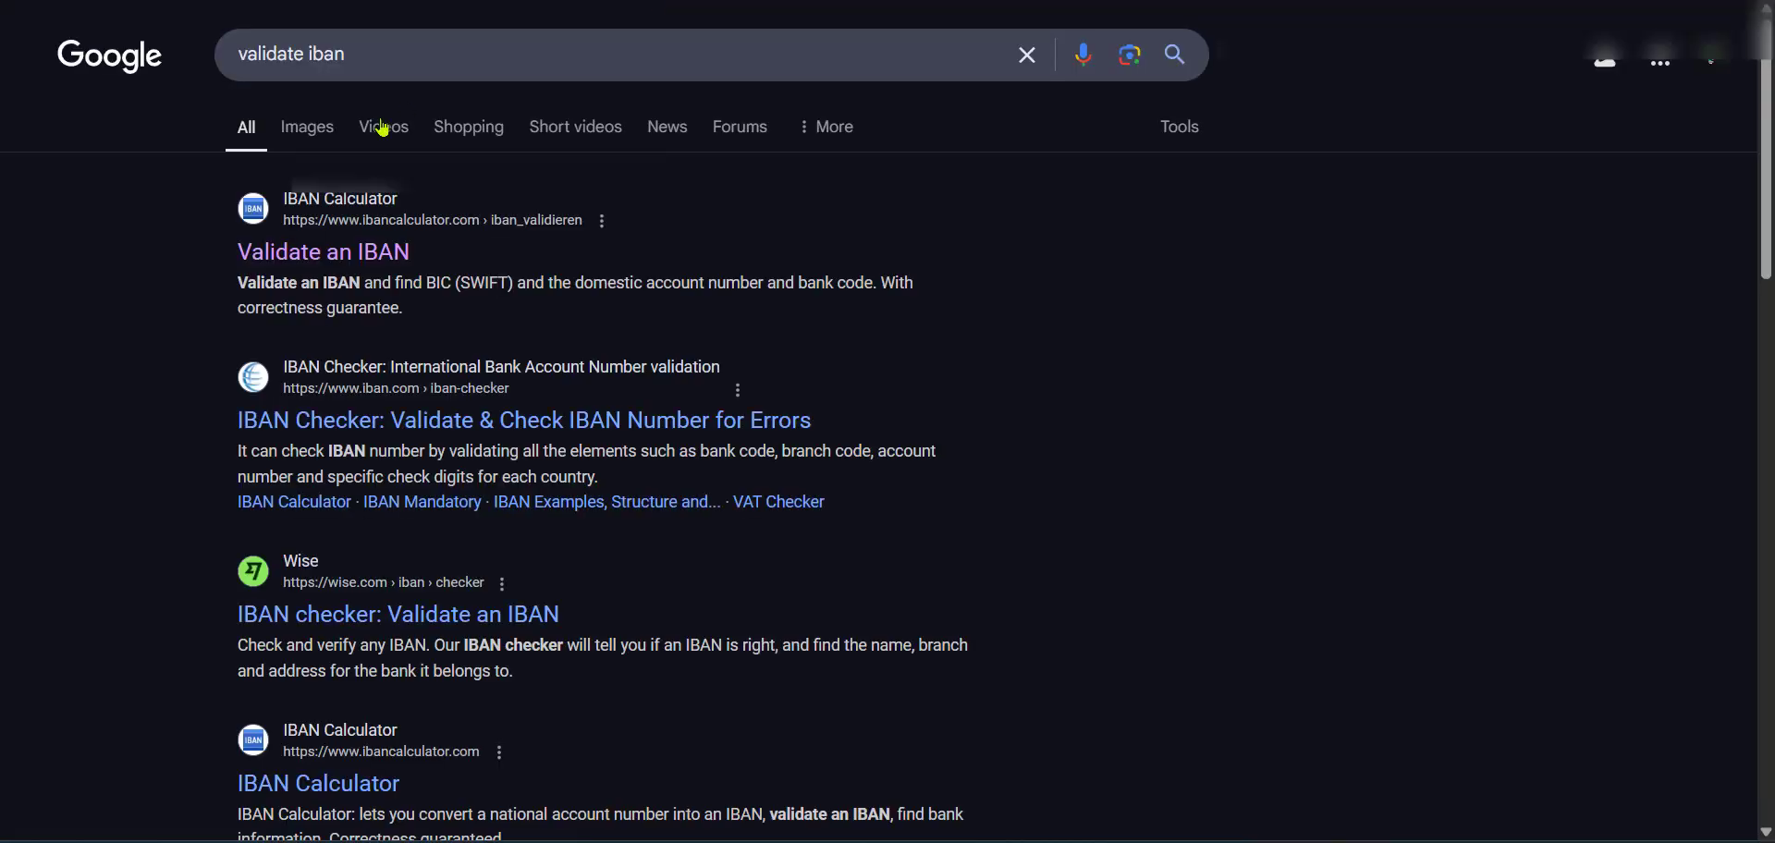
click(381, 251)
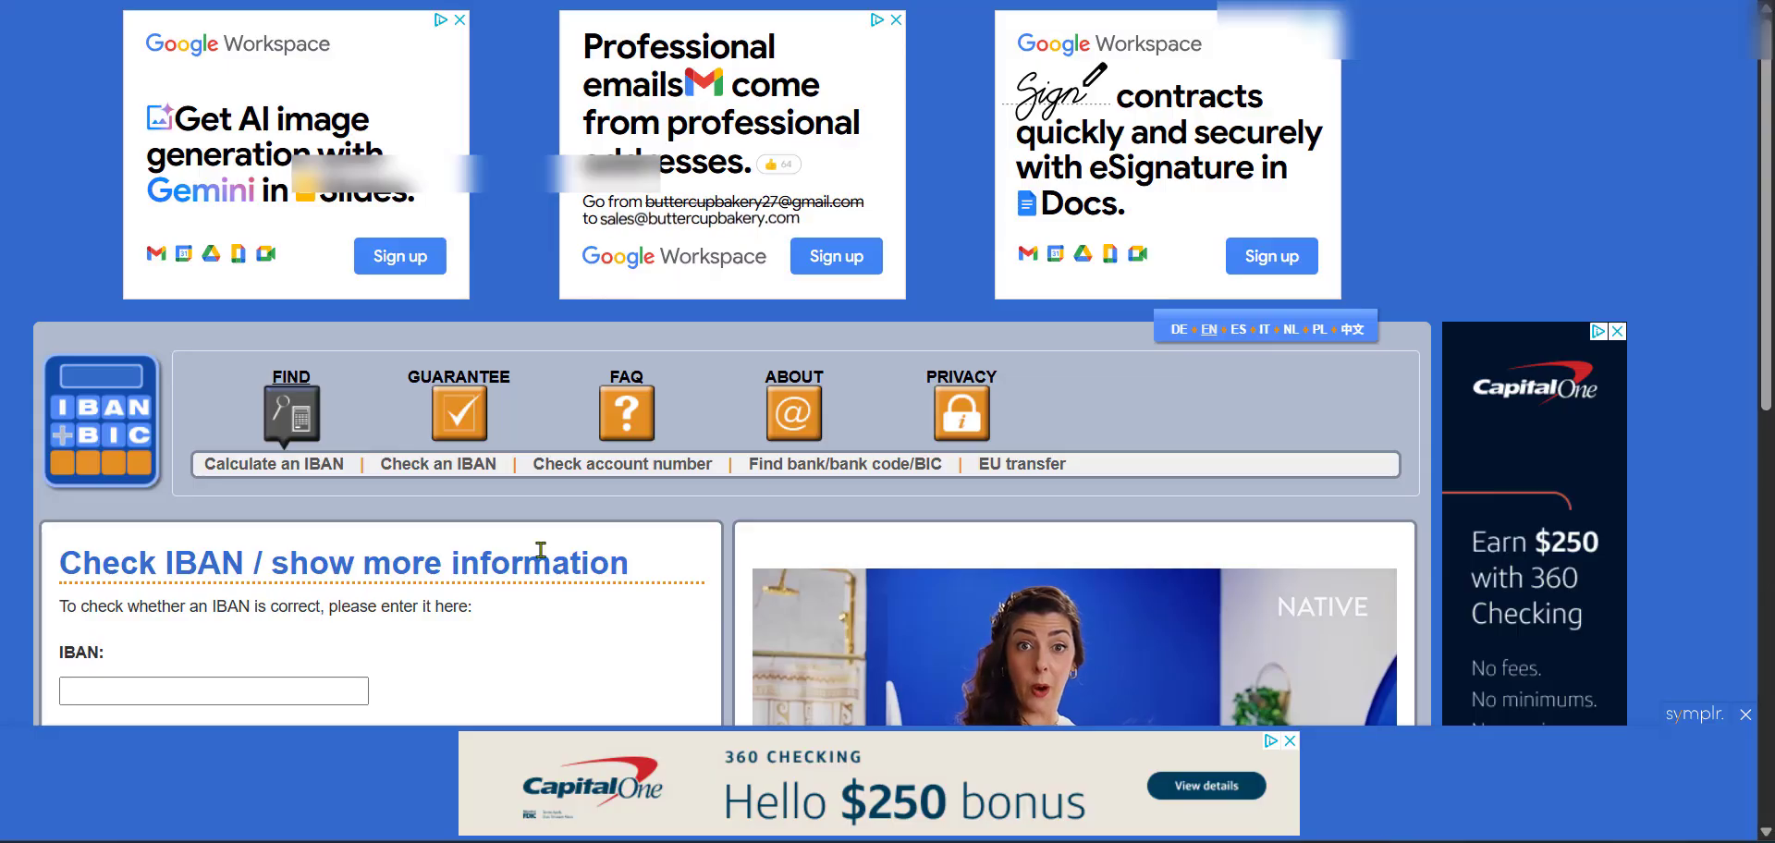
Open the site's Check an IBAN page and examine its IBAN entry form and BIC lookup option
scroll(541, 550, down, 1)
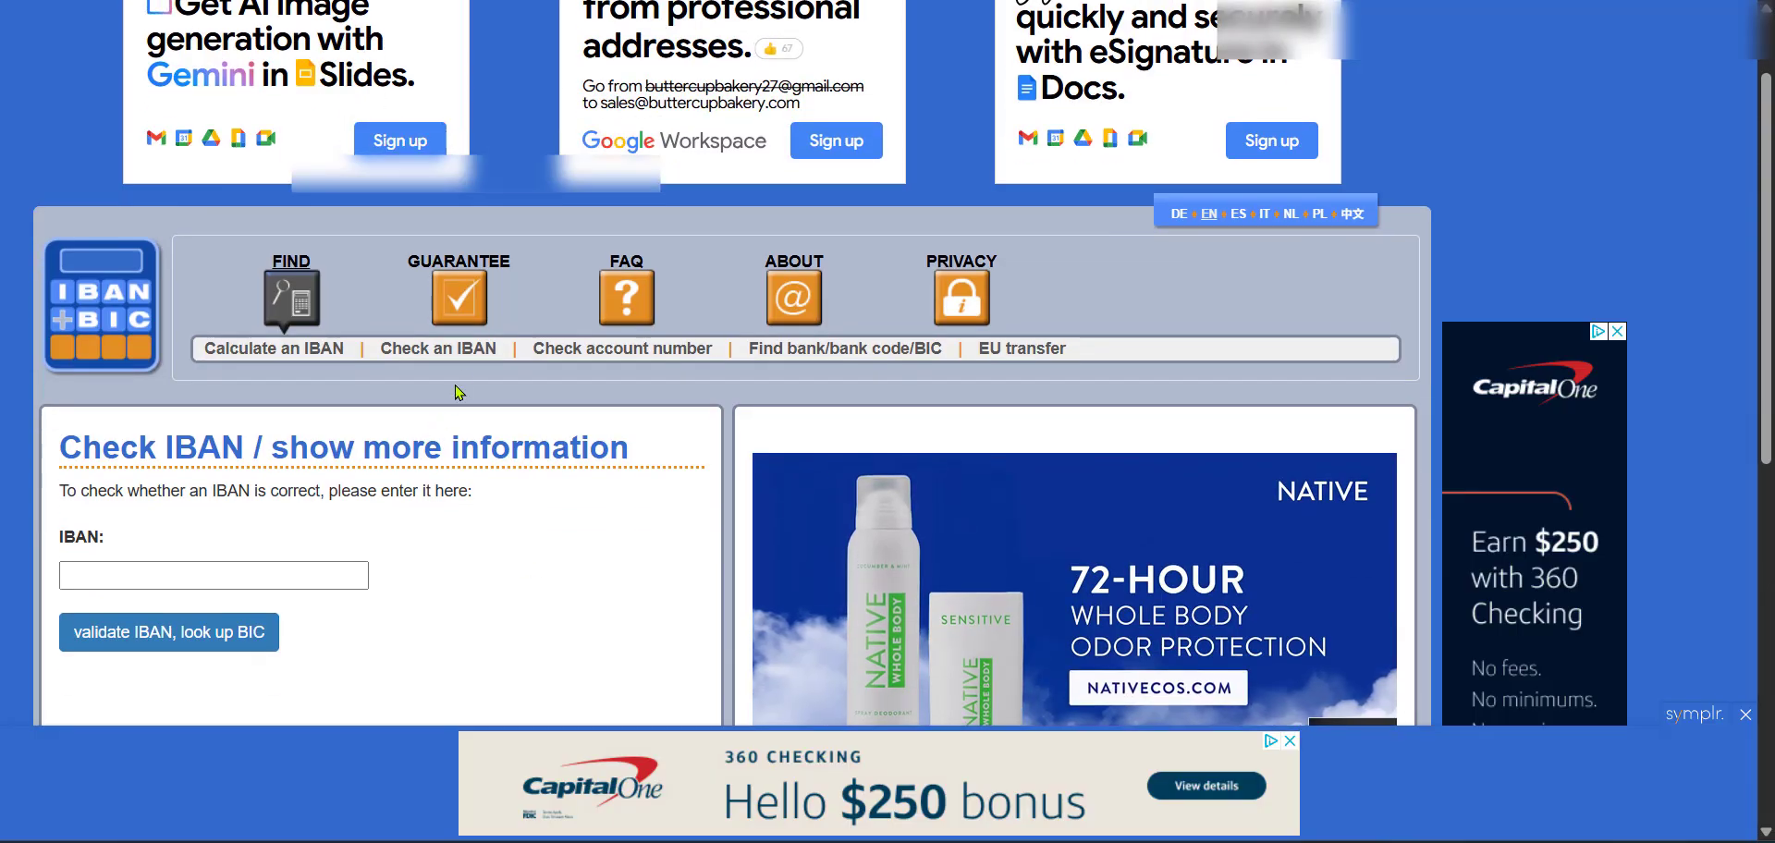
click(467, 349)
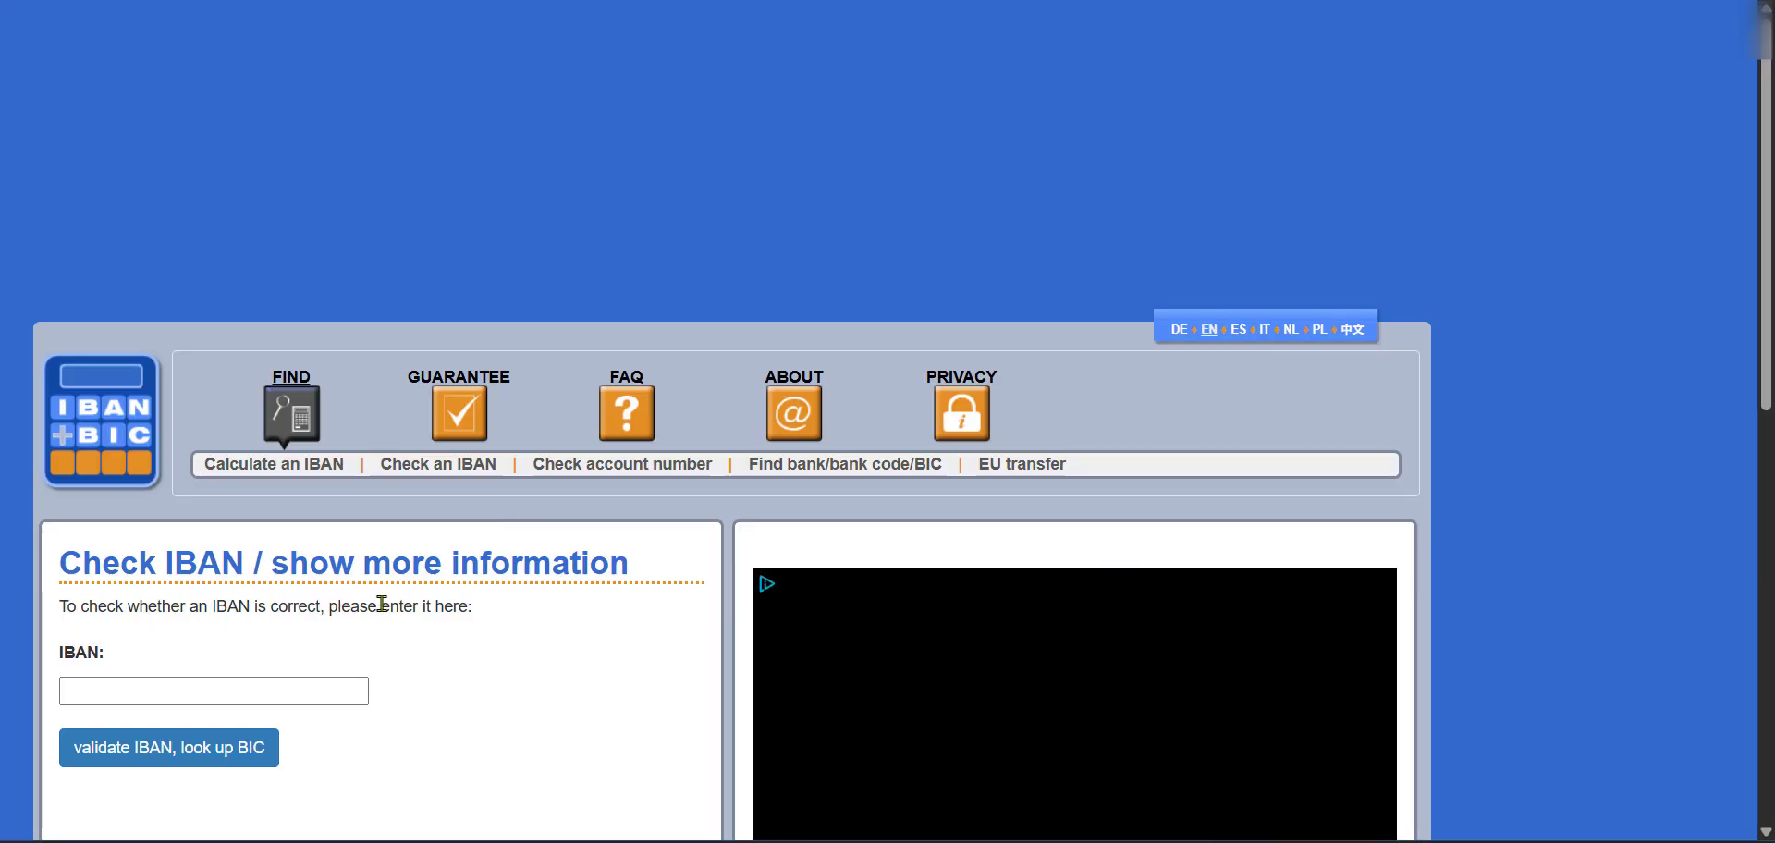
scroll(345, 591, down, 1)
click(345, 575)
scroll(321, 583, down, 1)
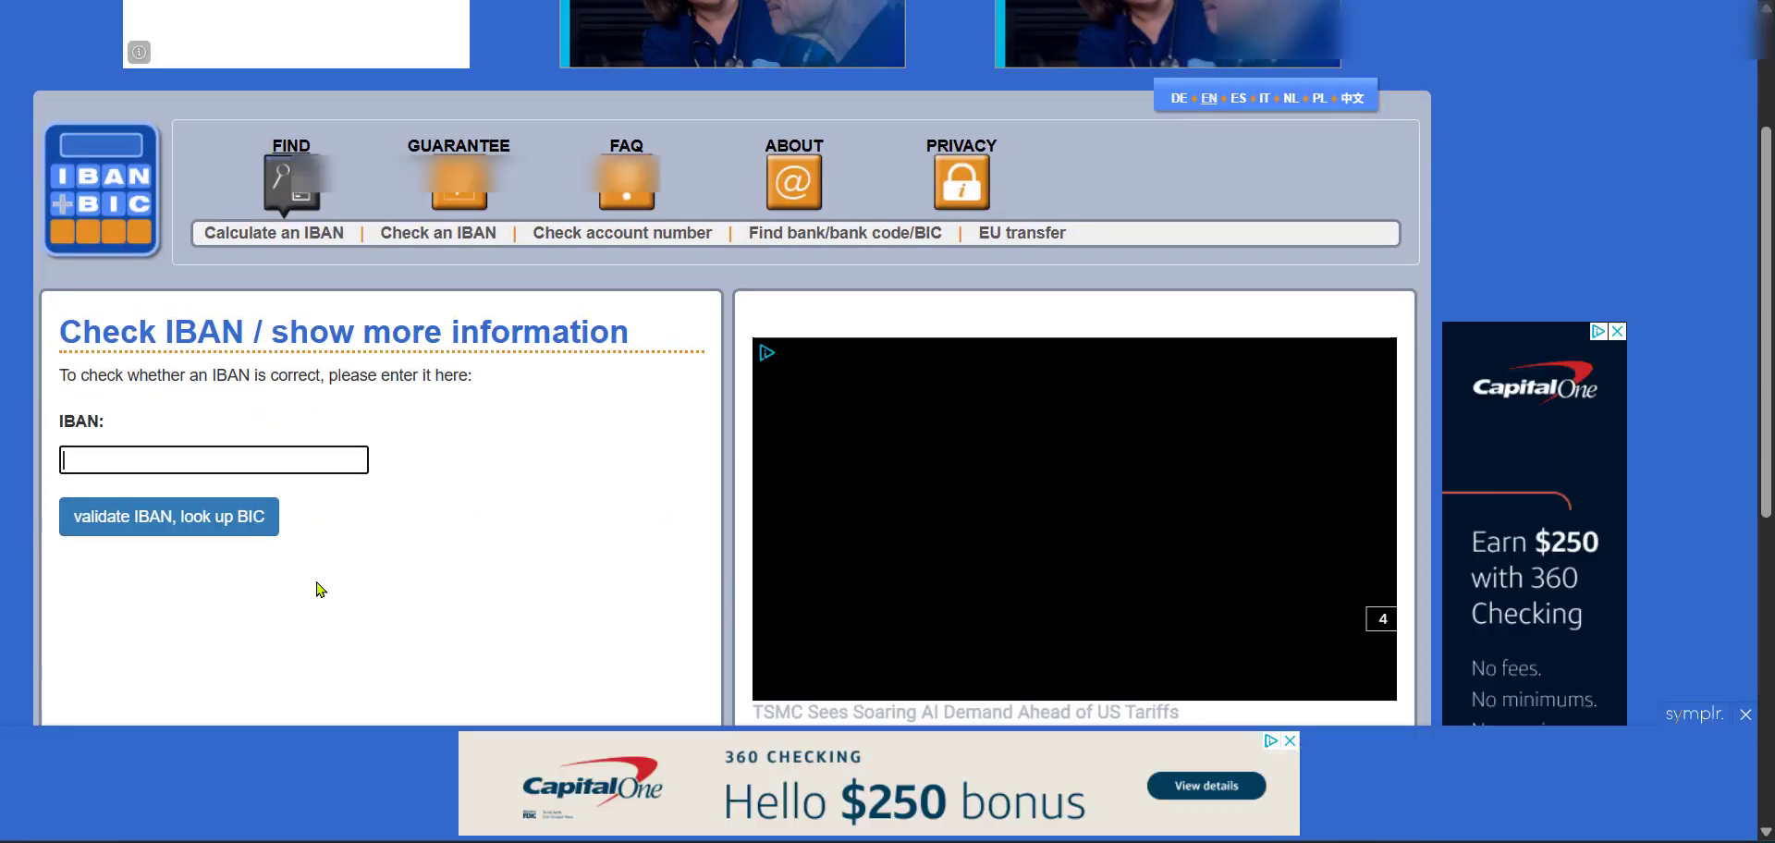
scroll(320, 590, down, 1)
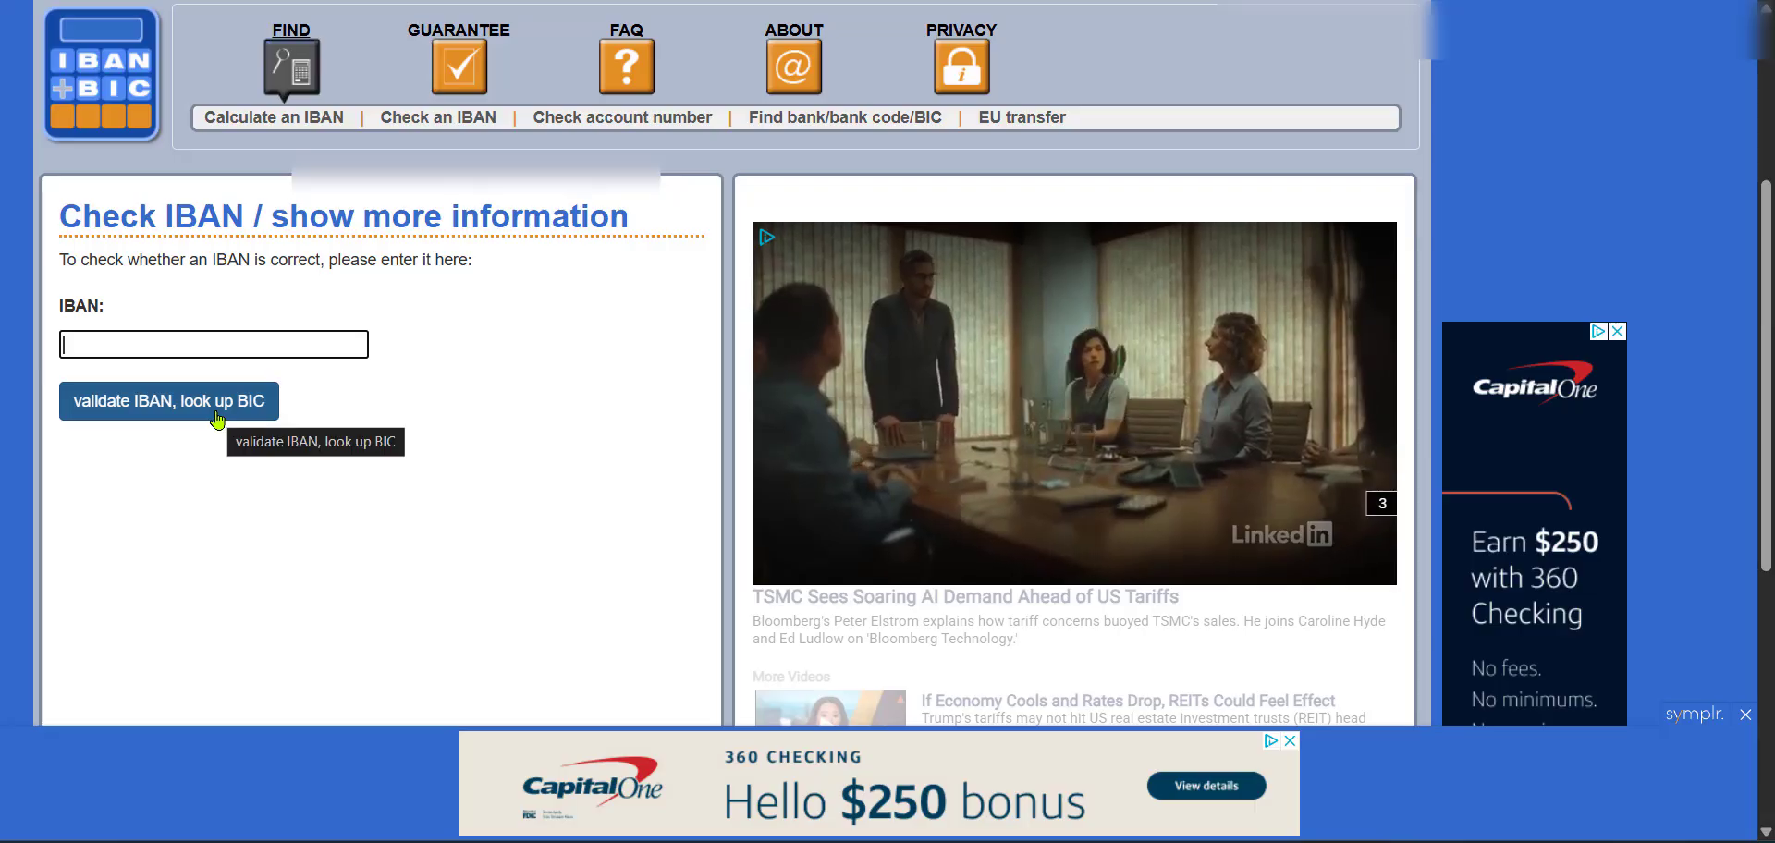
Open the site's Calculate an IBAN page, dismissing the advertisement, and look through its form
click(323, 136)
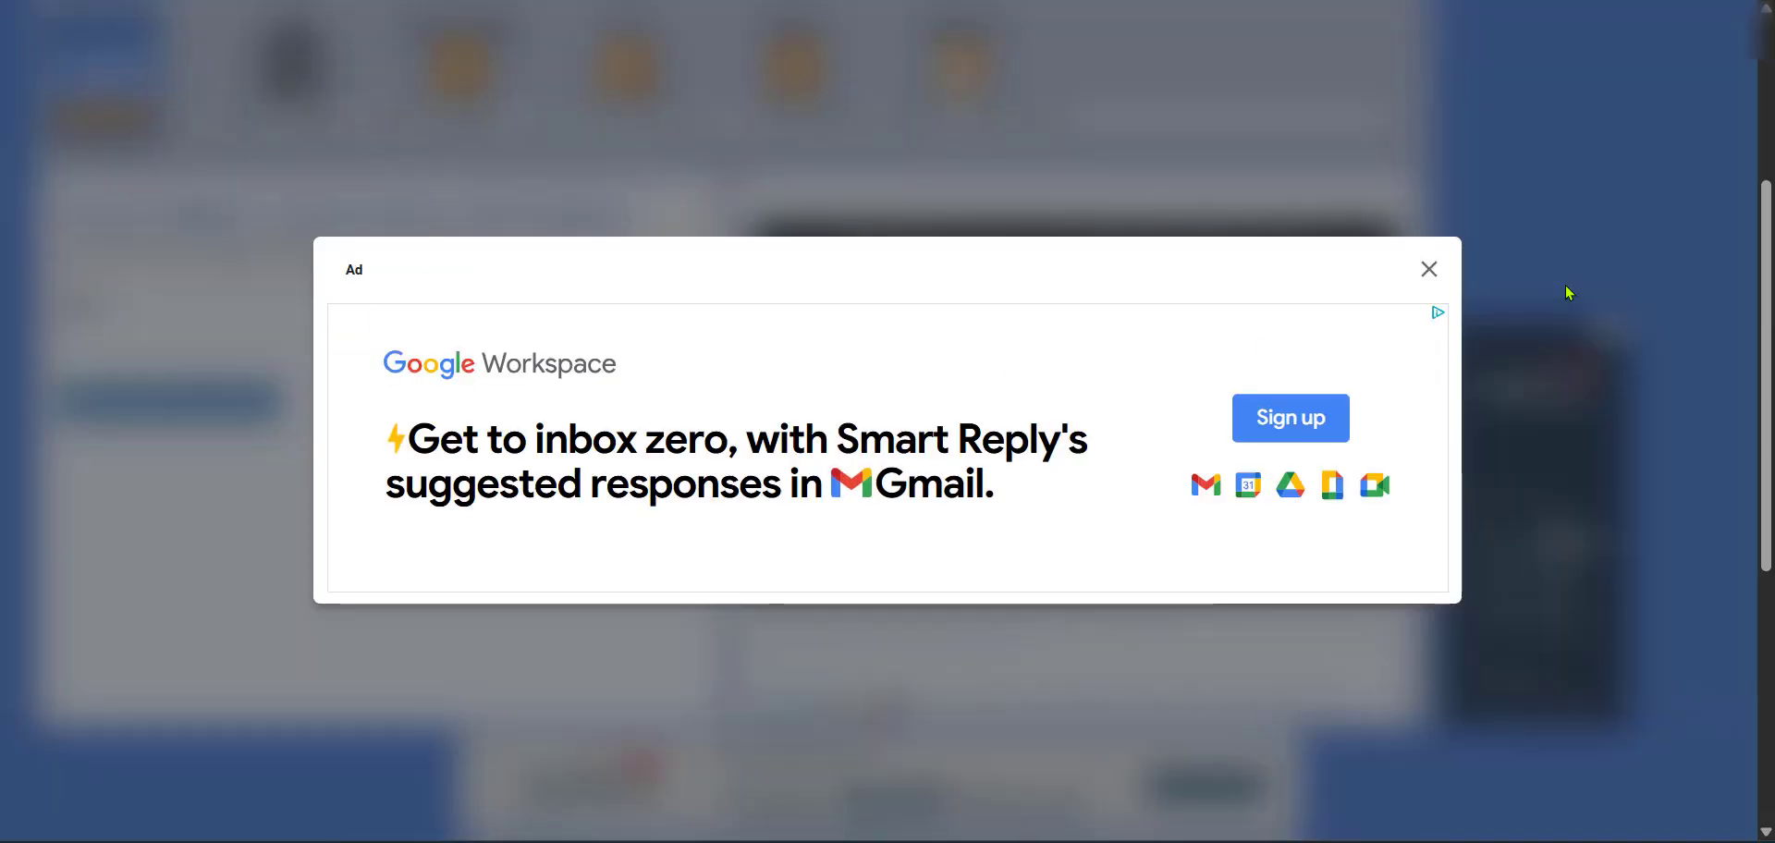
click(1429, 269)
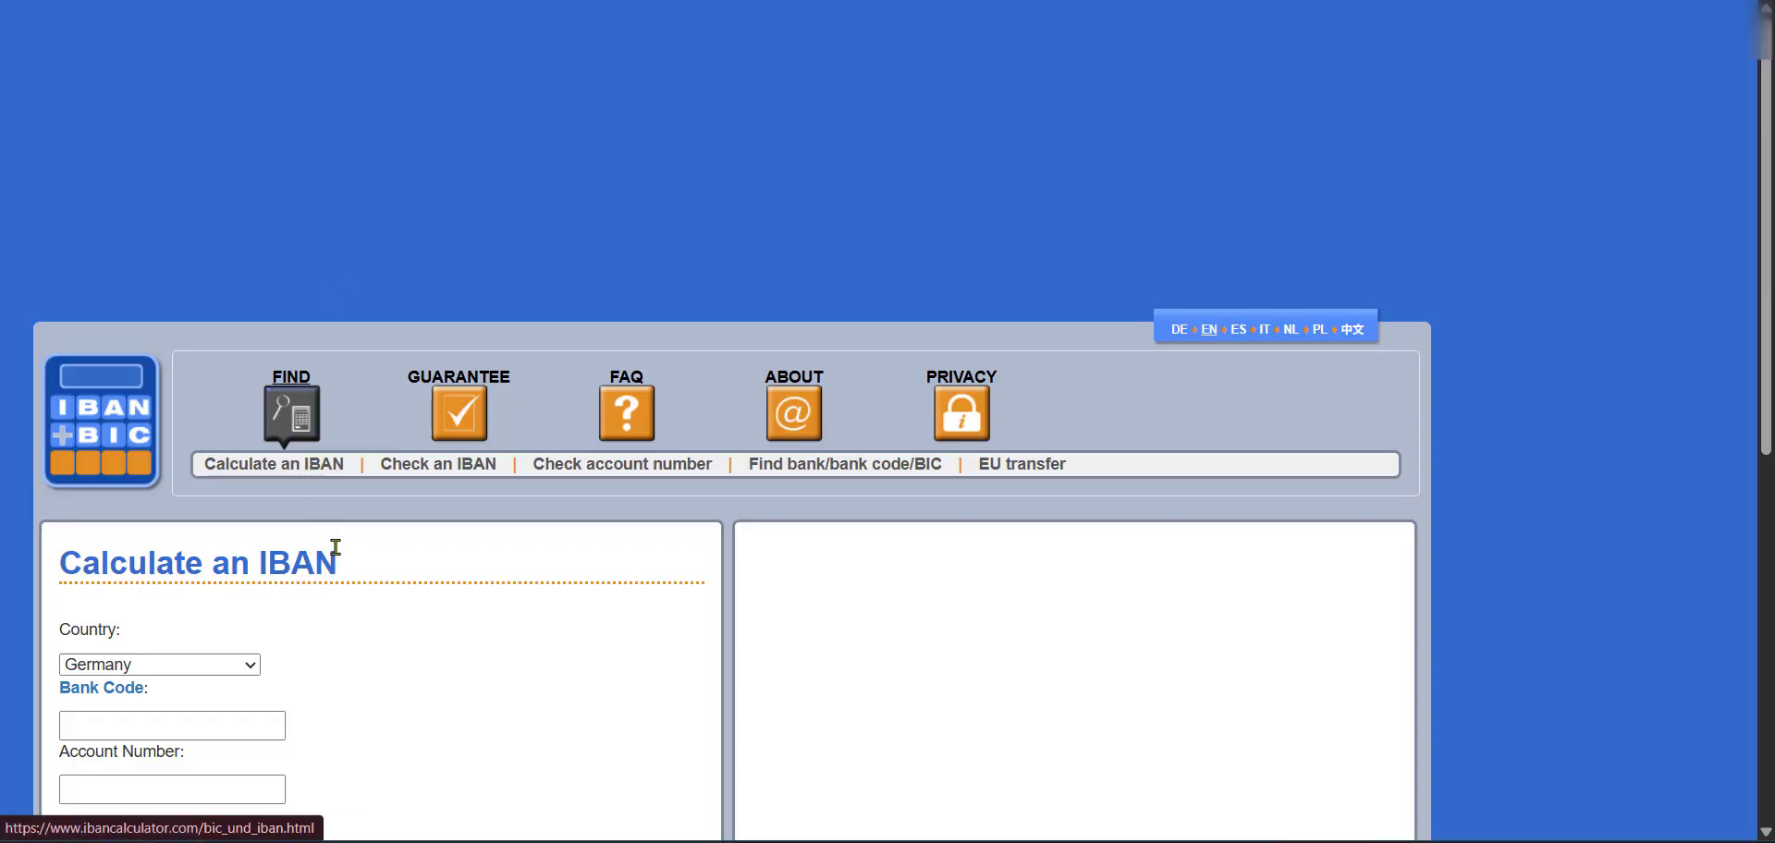
scroll(279, 448, down, 3)
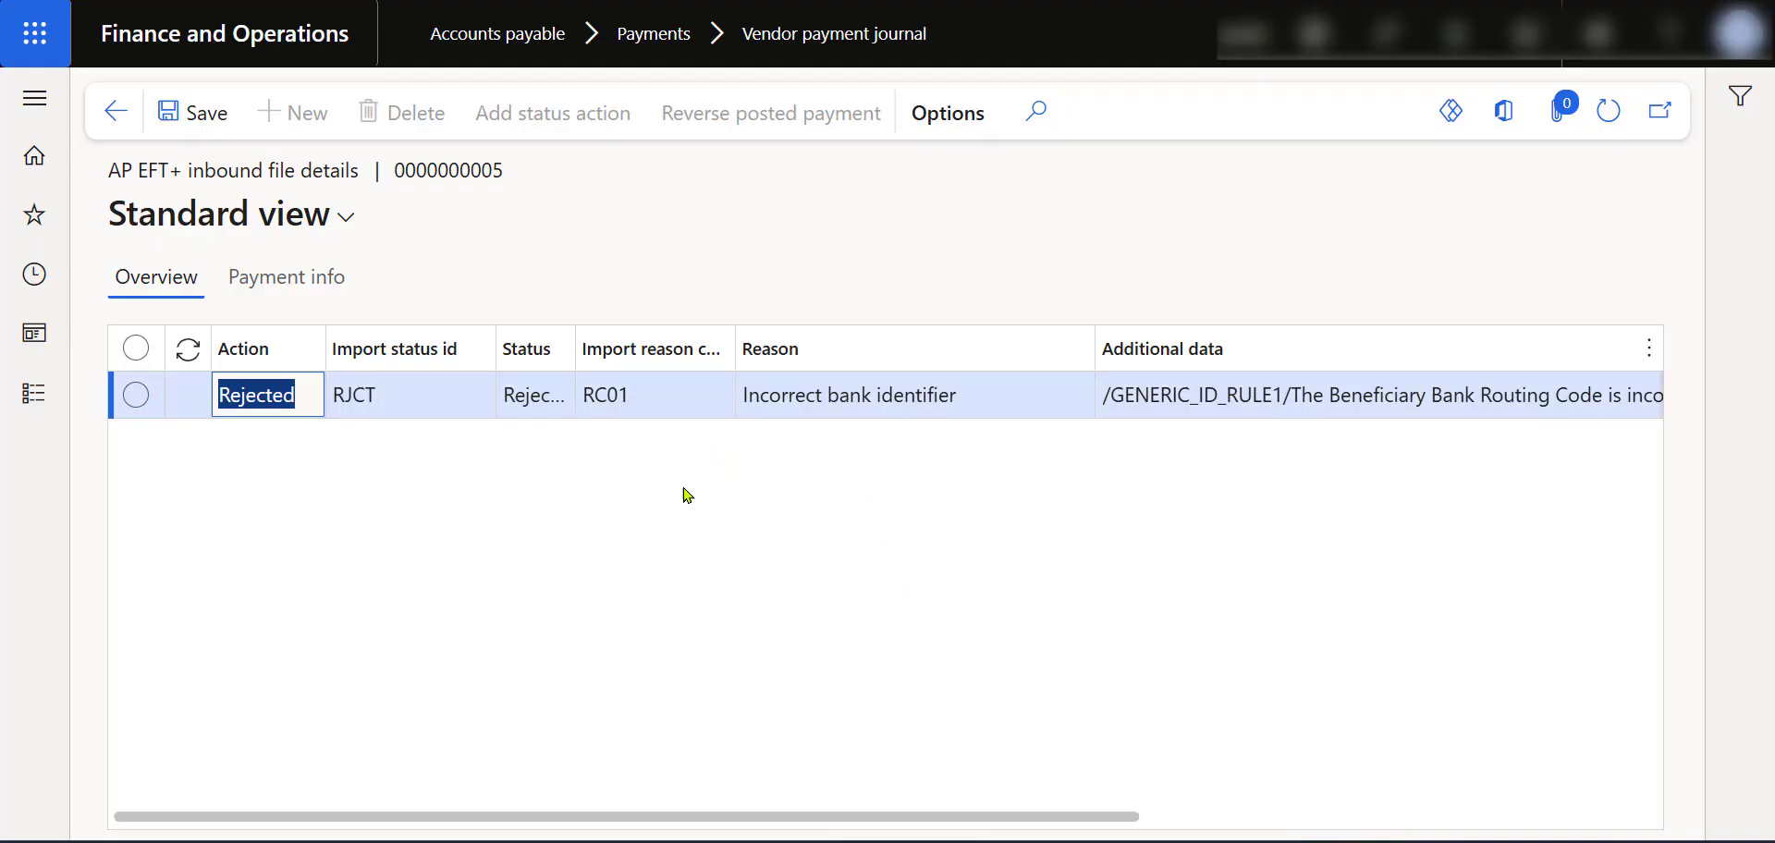
Switch back to Finance and Operations and use the page search to open Create and send AP EFT+
click(1388, 57)
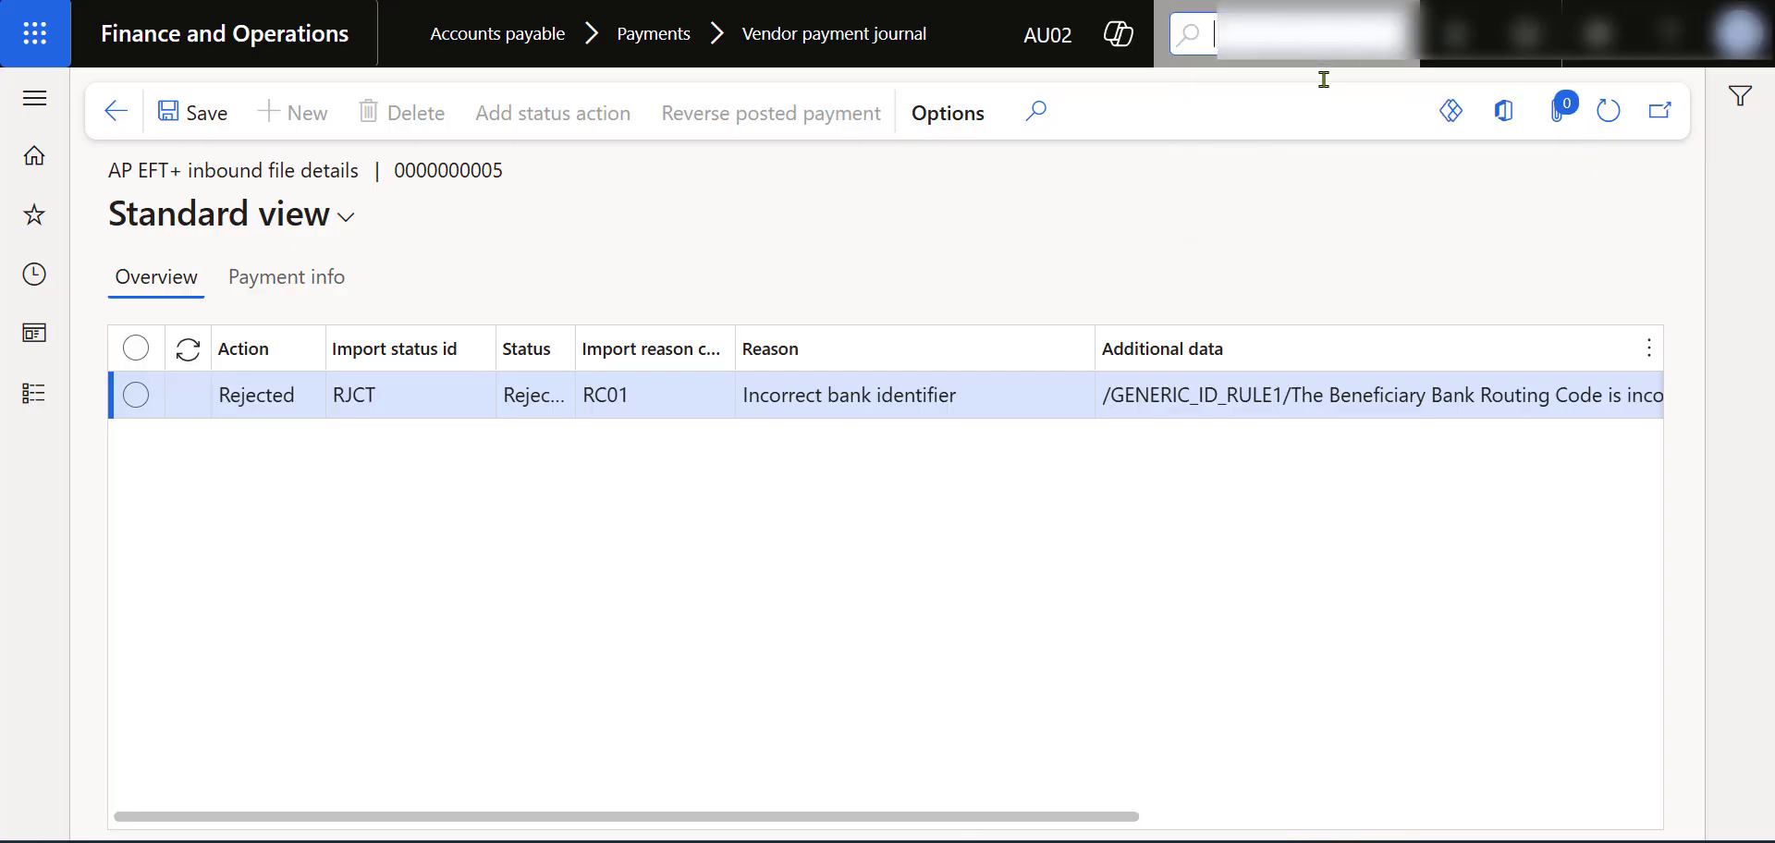
text(Open vendor in)
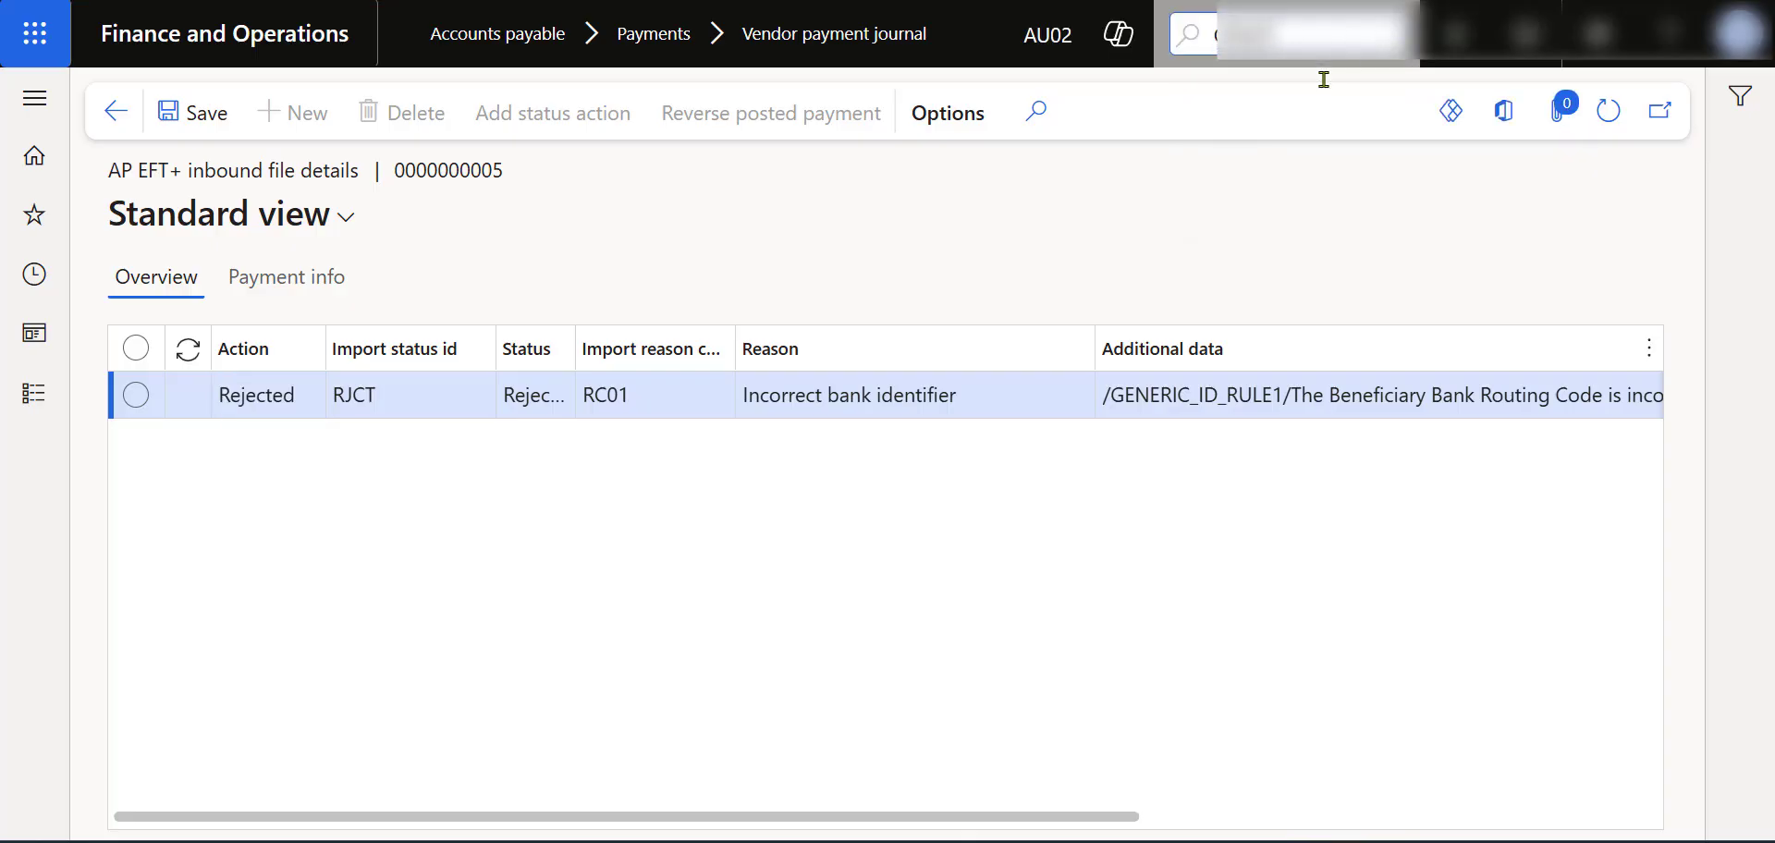
key(ctrl+a)
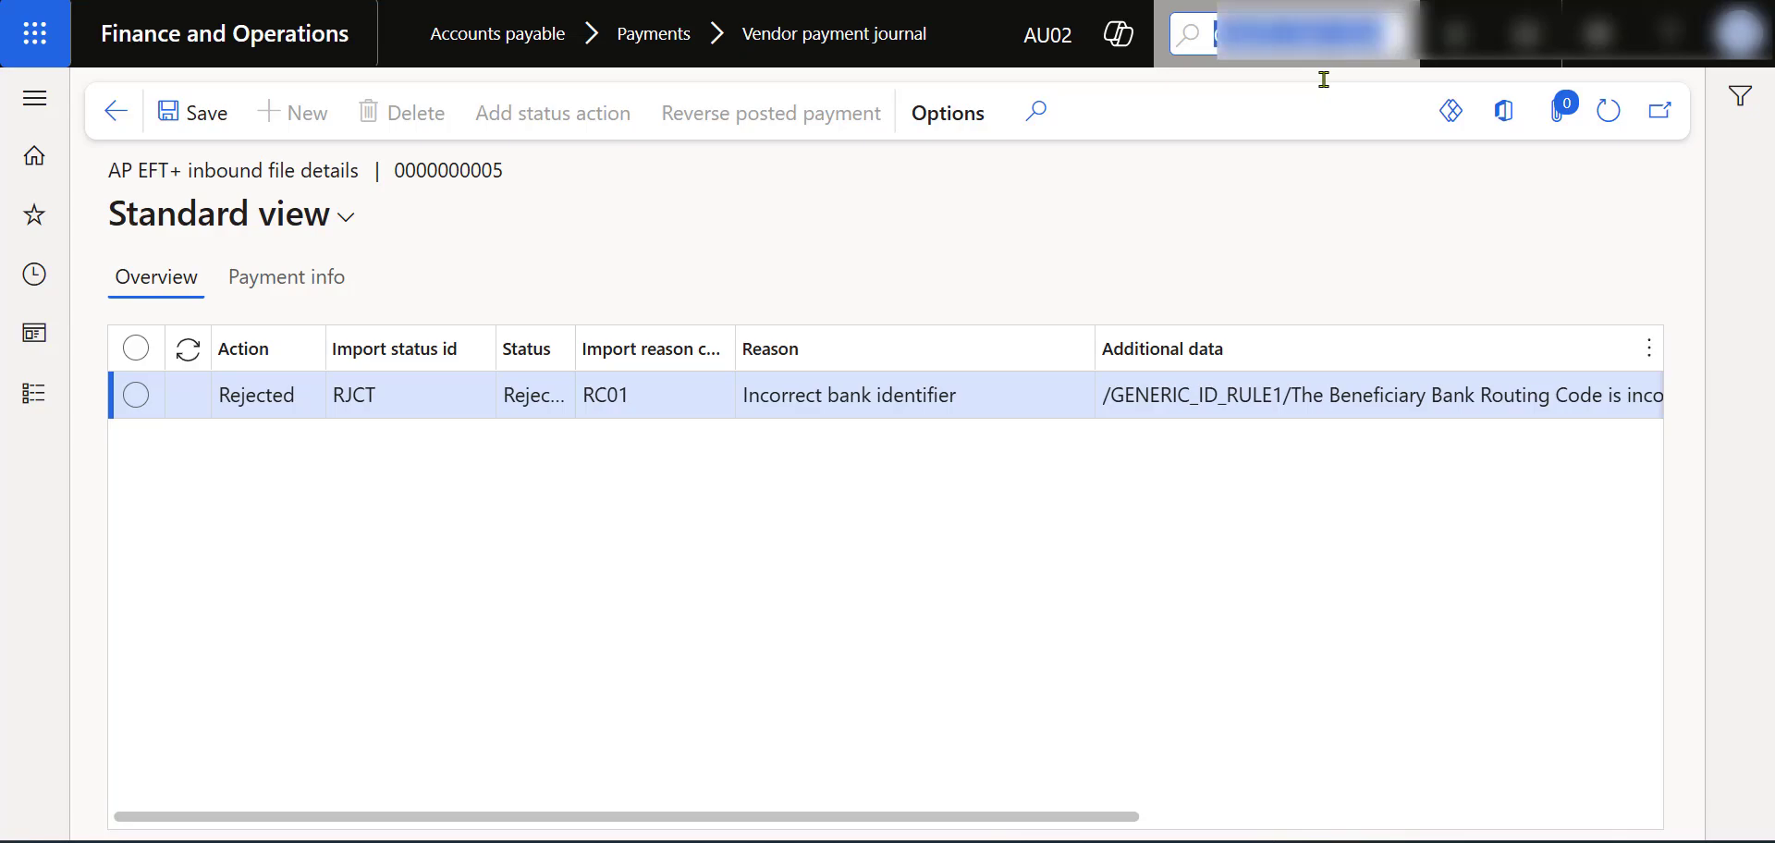
key(Return)
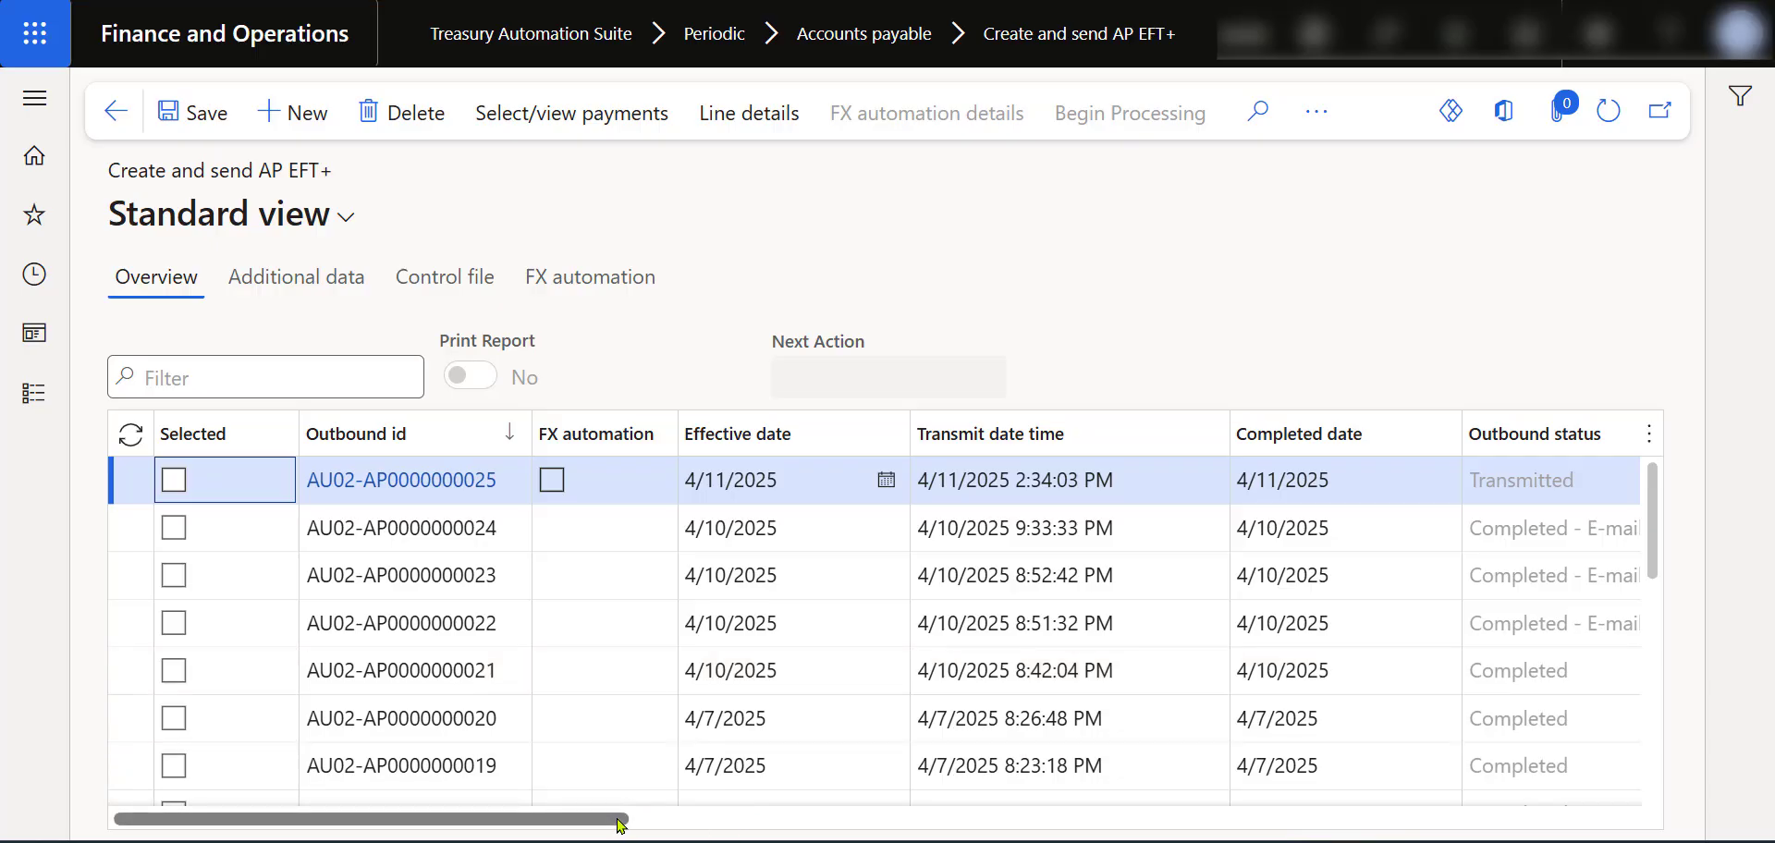
drag(616, 817, 859, 820)
drag(903, 822, 535, 792)
right_click(497, 452)
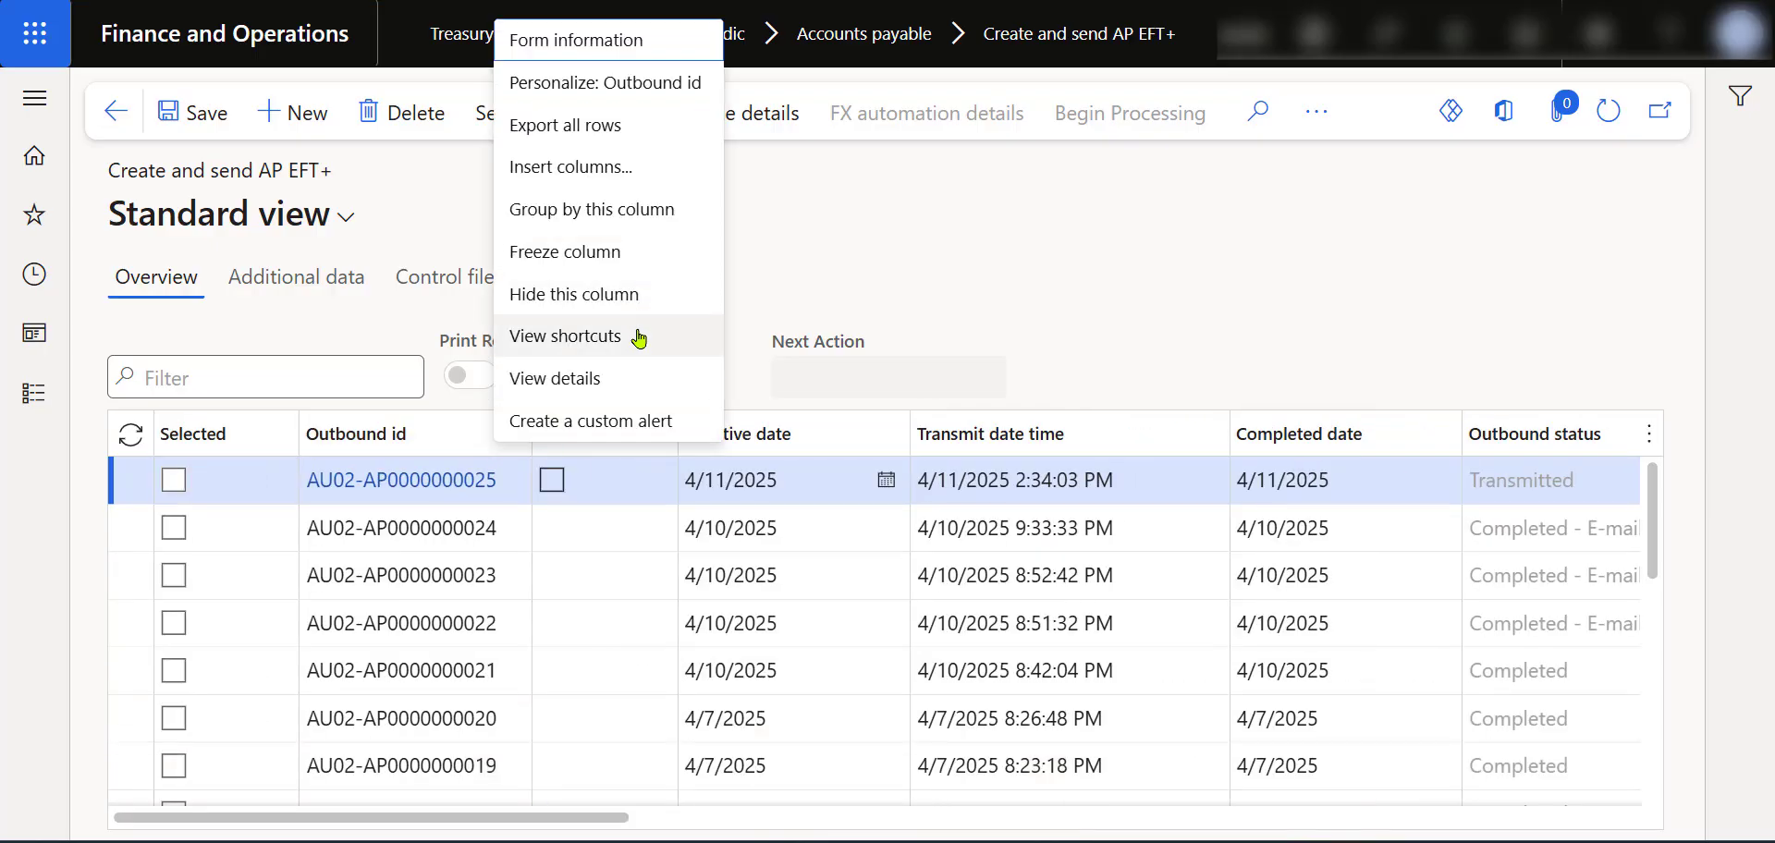
click(693, 173)
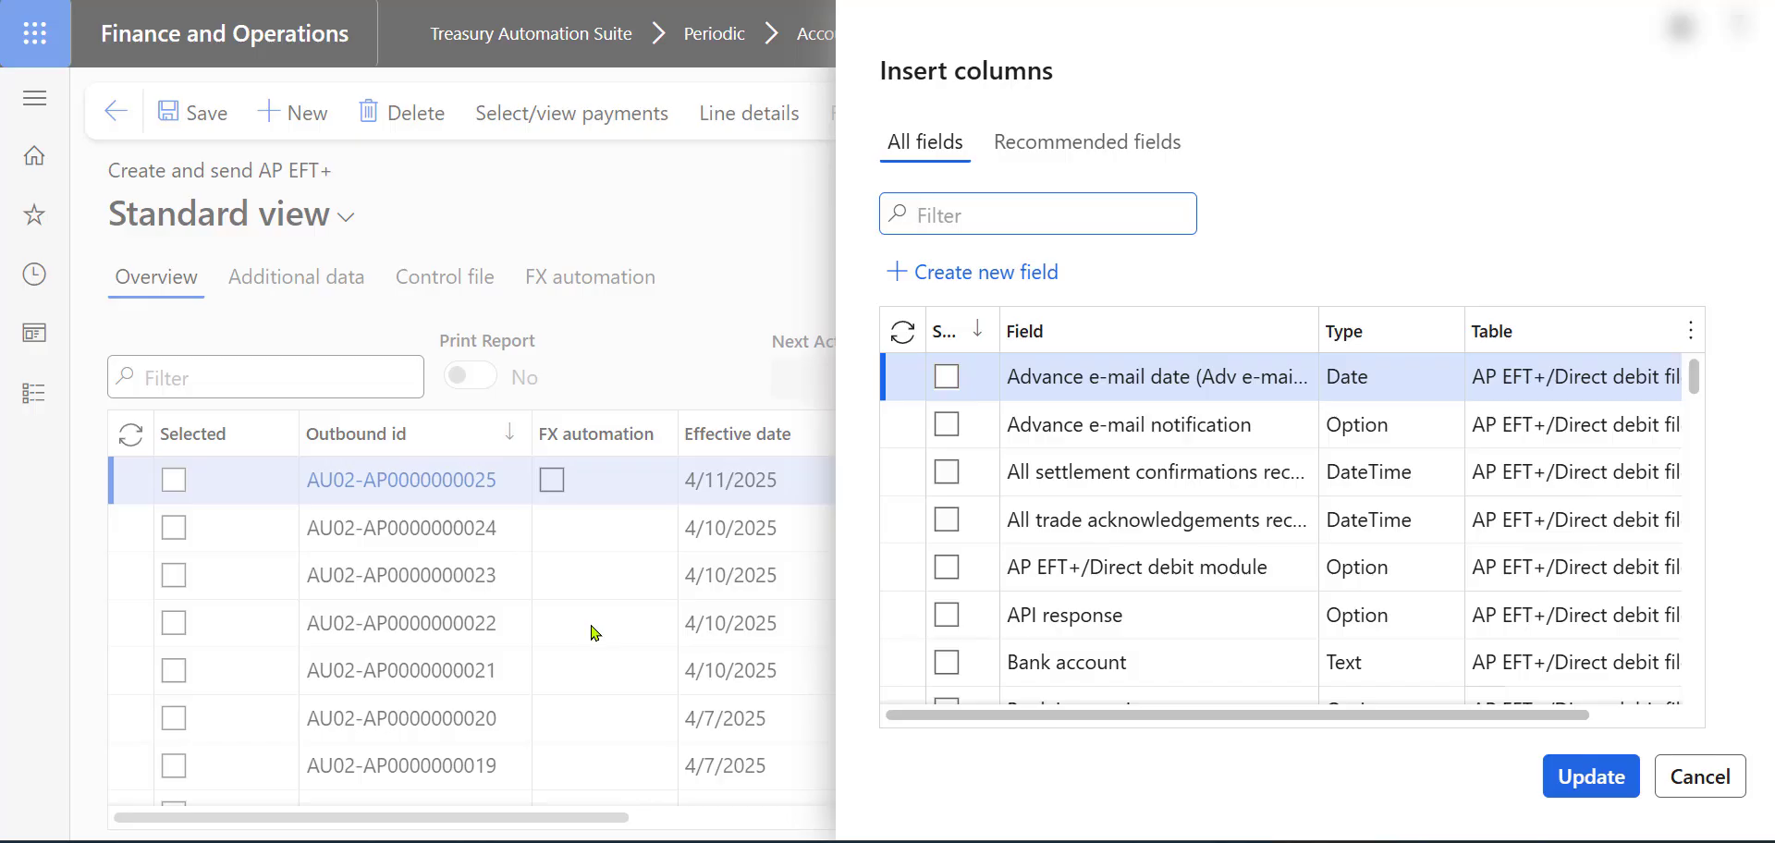
click(1703, 780)
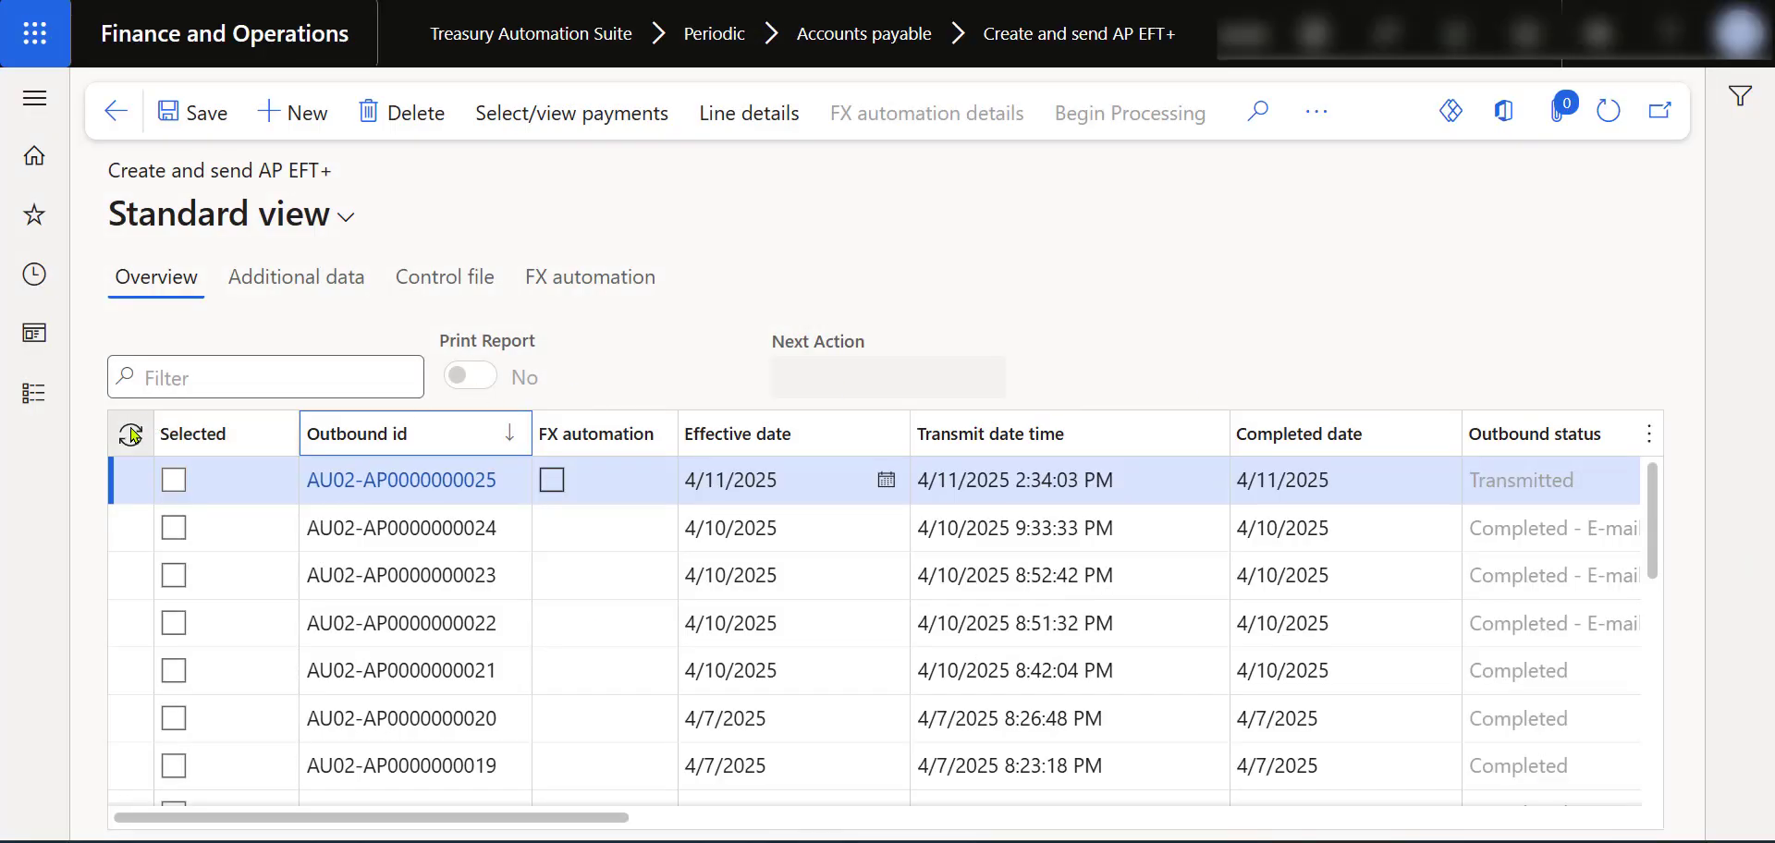
right_click(130, 434)
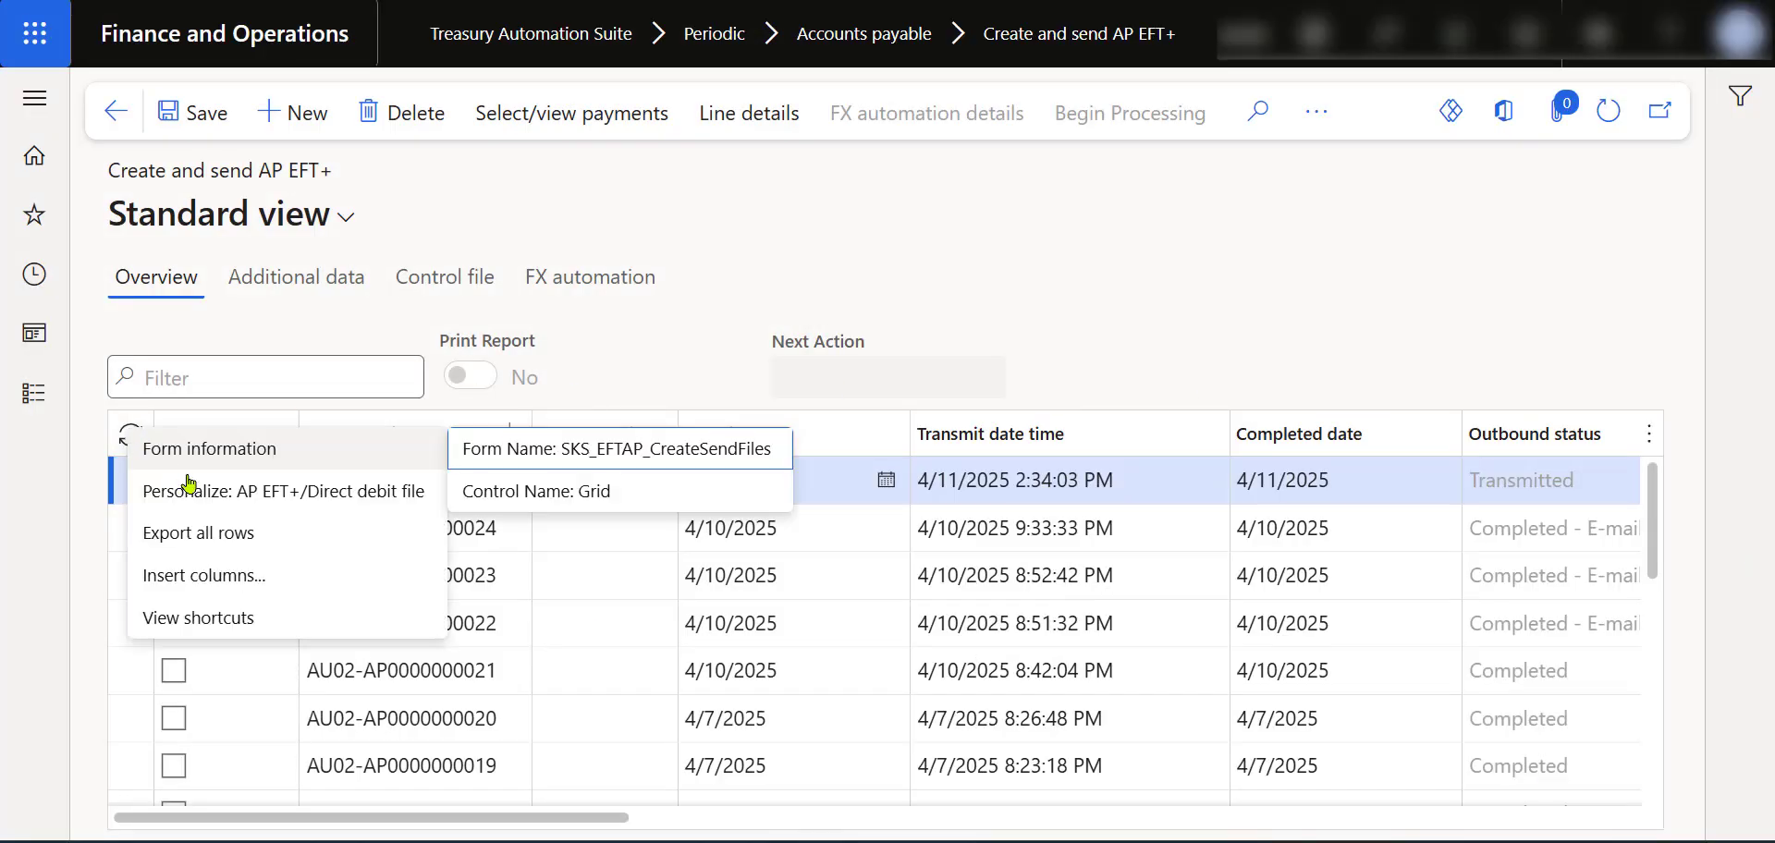
click(242, 550)
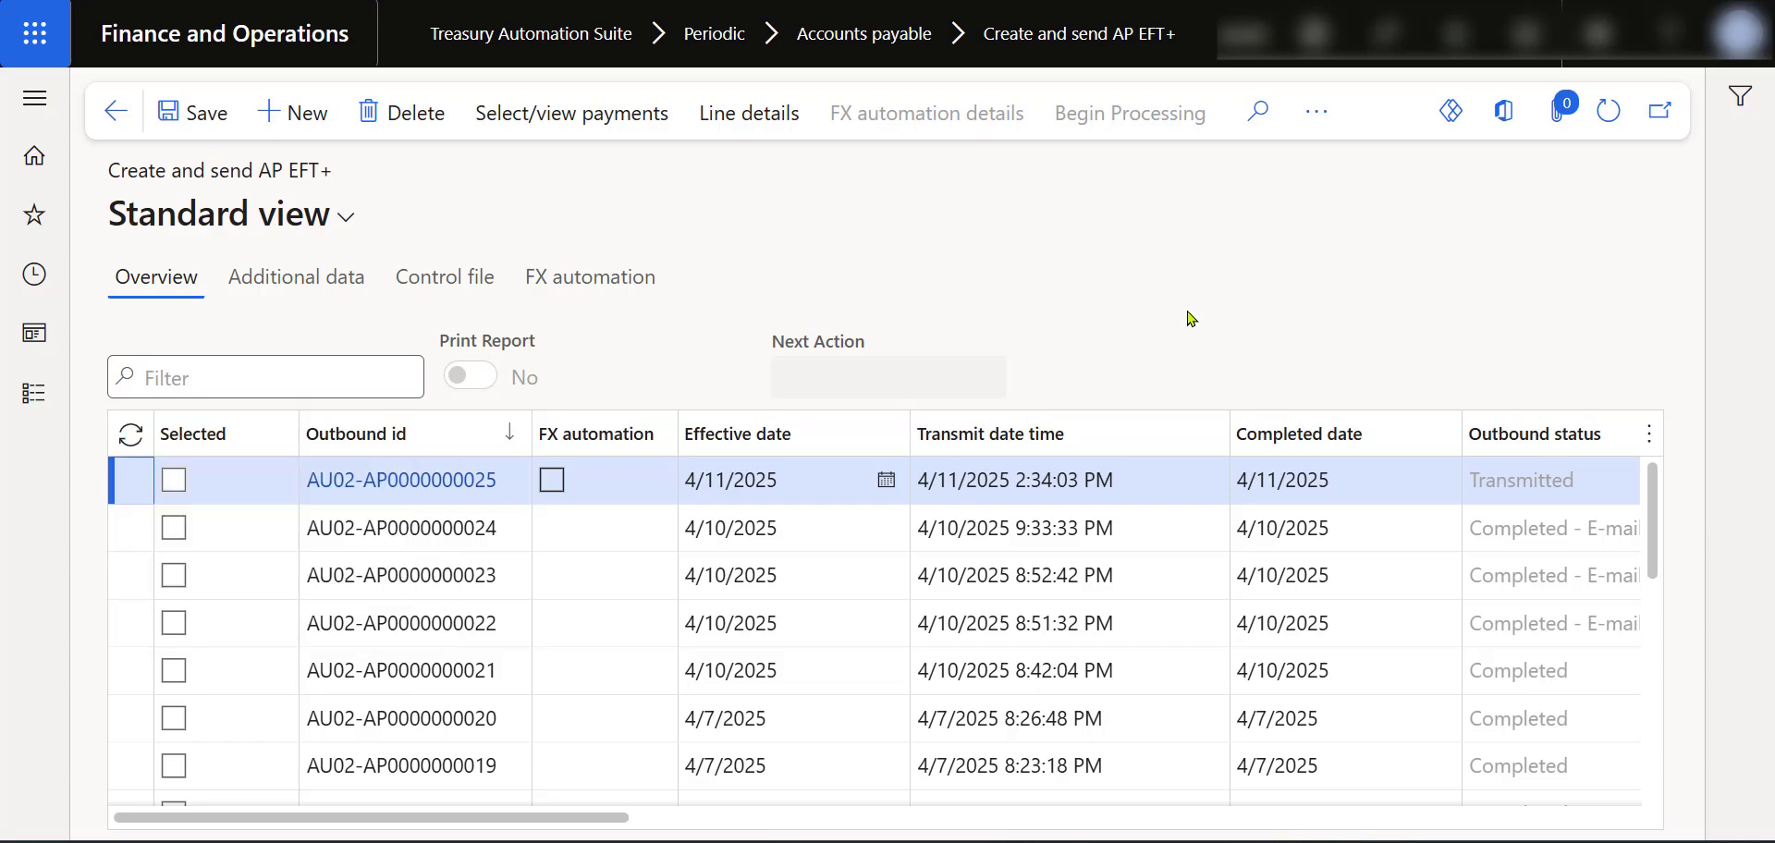